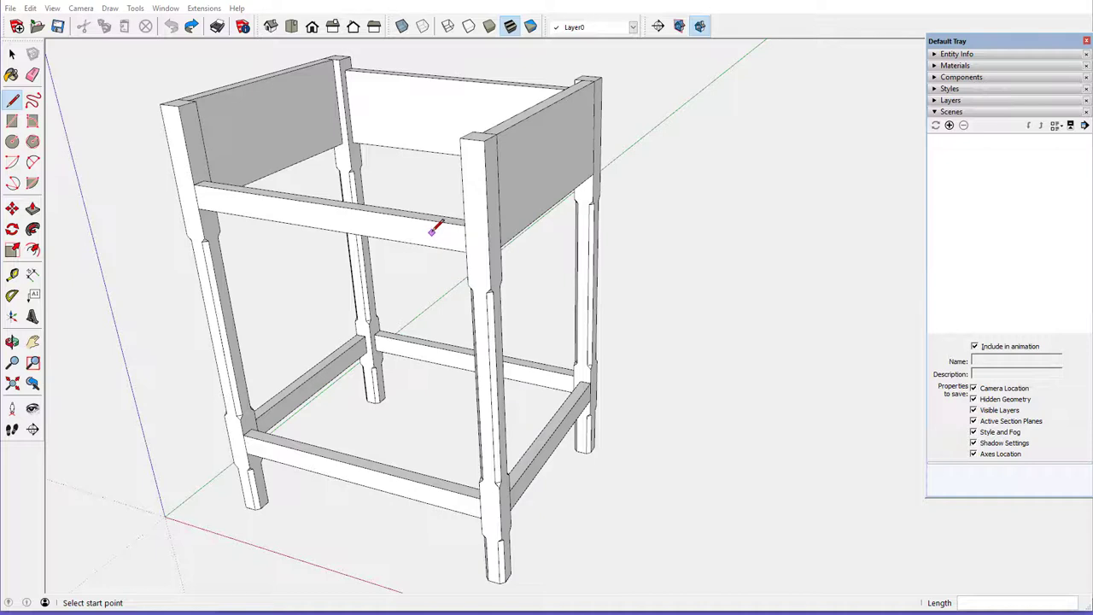
Inspect the hidden post and rail joints in X-ray view, then restore solid display
middle_drag(433, 229, 456, 234)
click(401, 27)
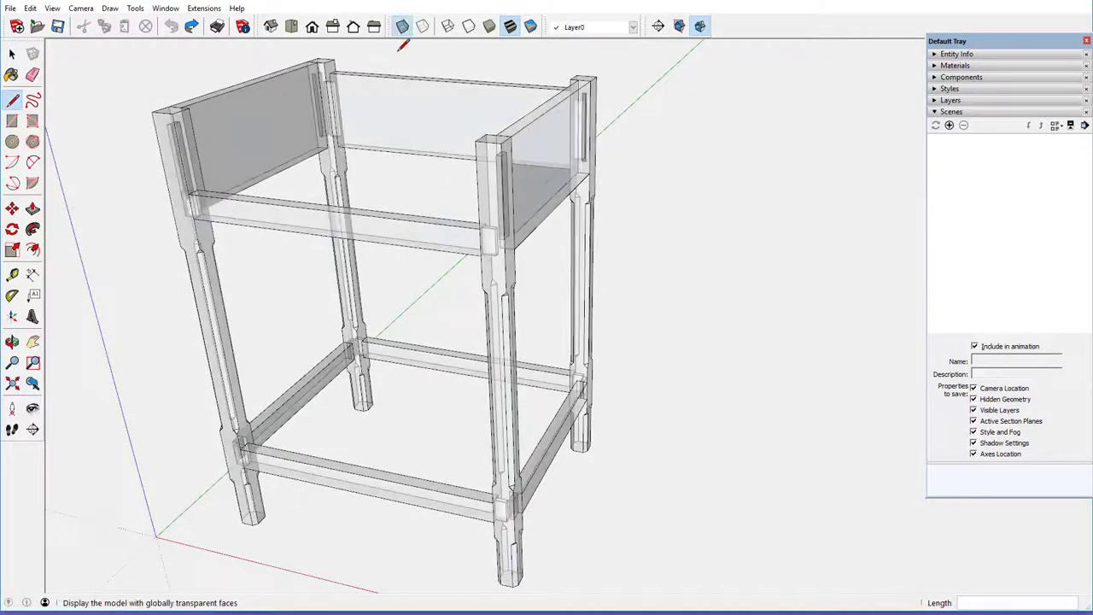
scroll(491, 147, up, 5)
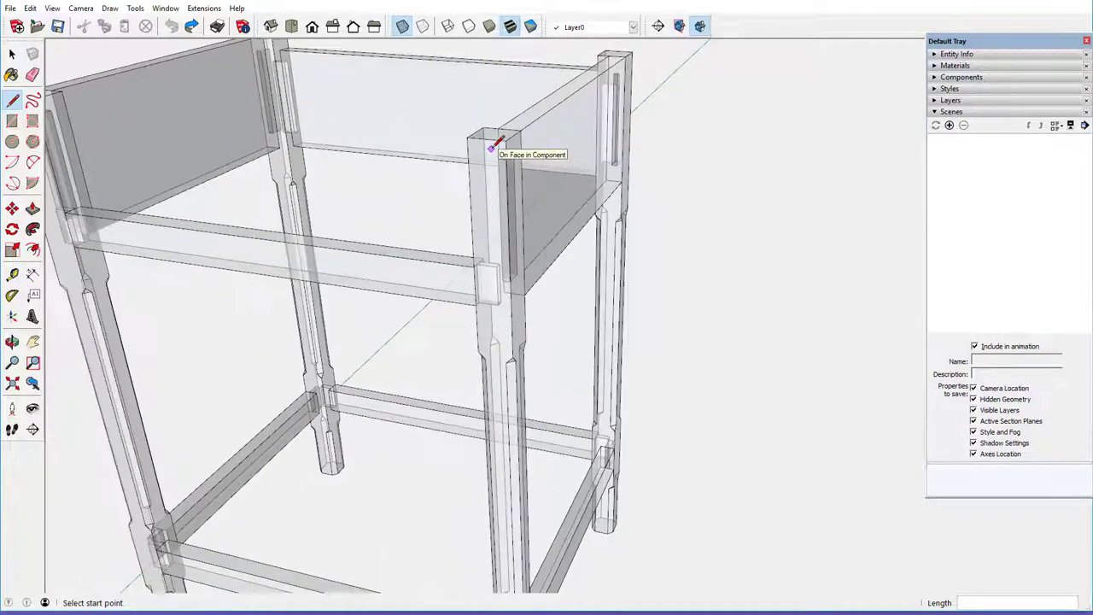
scroll(499, 158, up, 3)
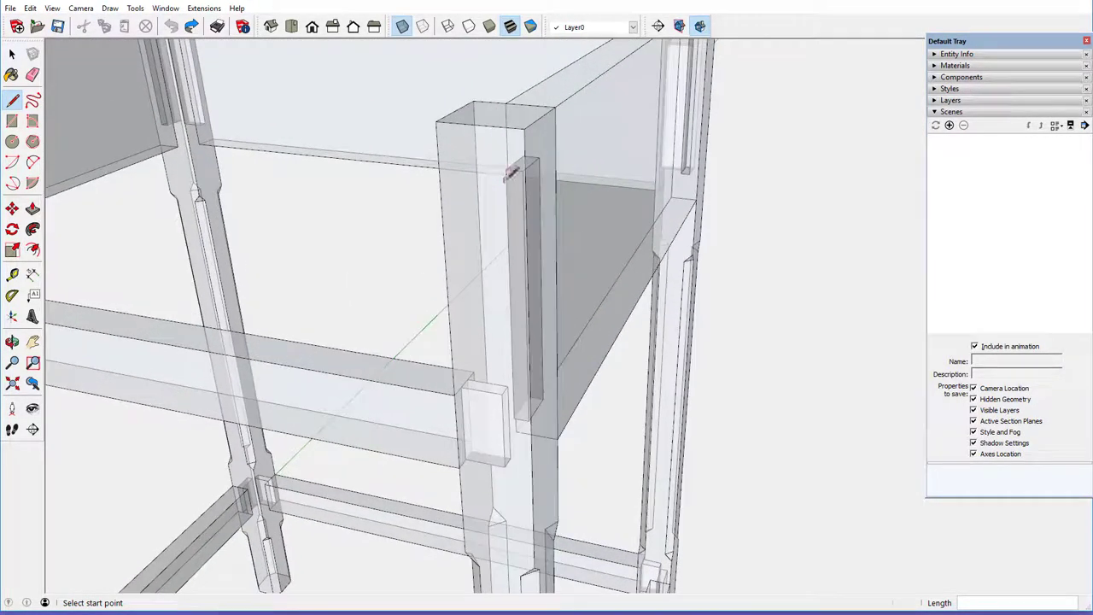
mouse_move(504, 167)
middle_down()
mouse_move(478, 208)
mouse_move(309, 225)
middle_up()
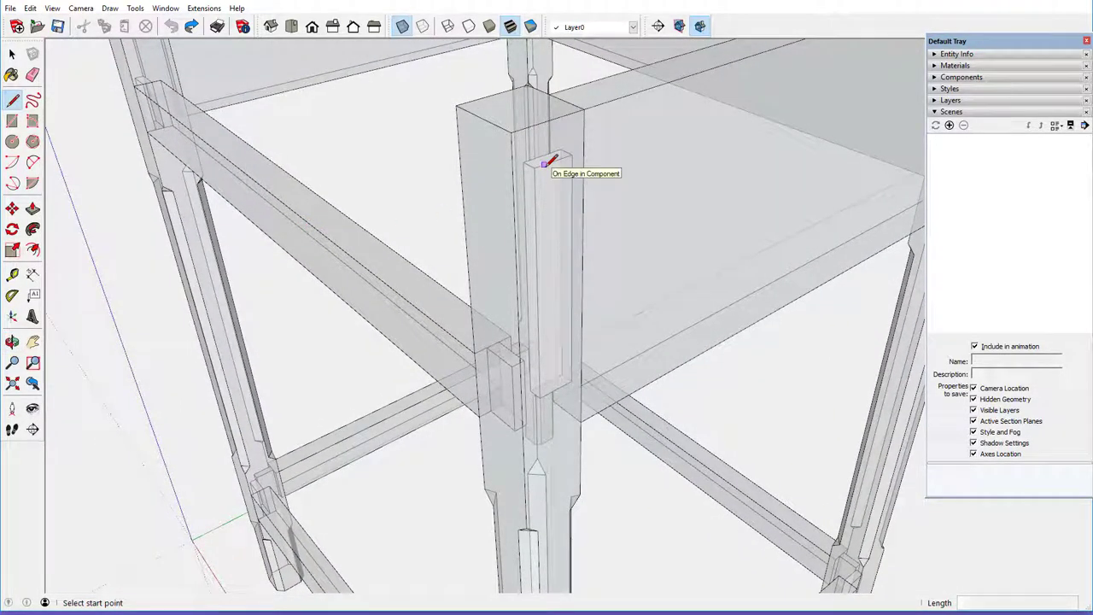
scroll(547, 164, up, 4)
scroll(477, 171, down, 3)
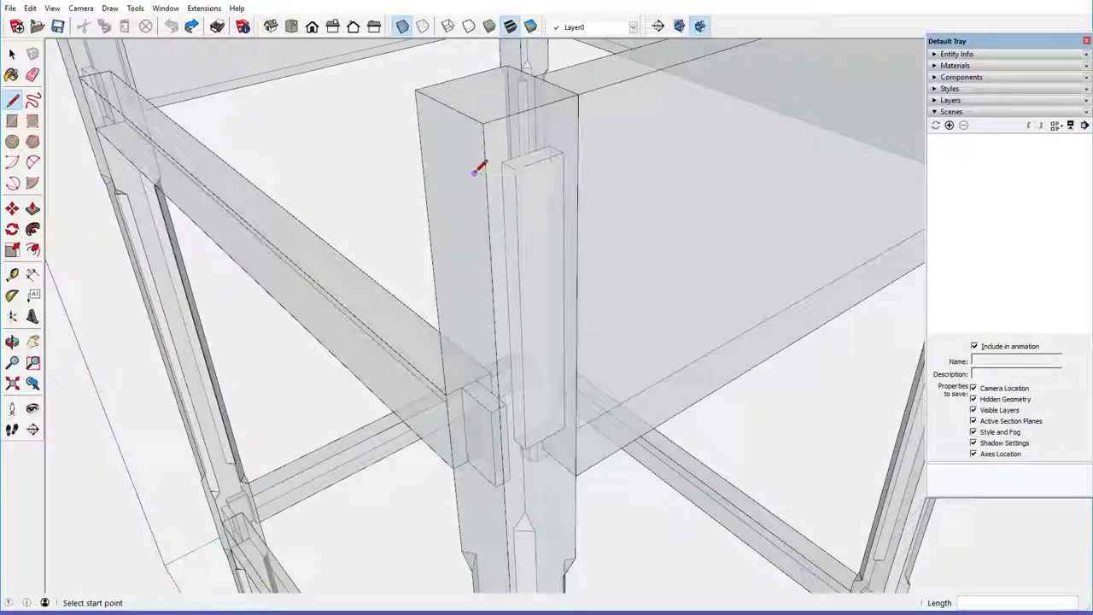
scroll(478, 164, down, 3)
scroll(479, 142, down, 2)
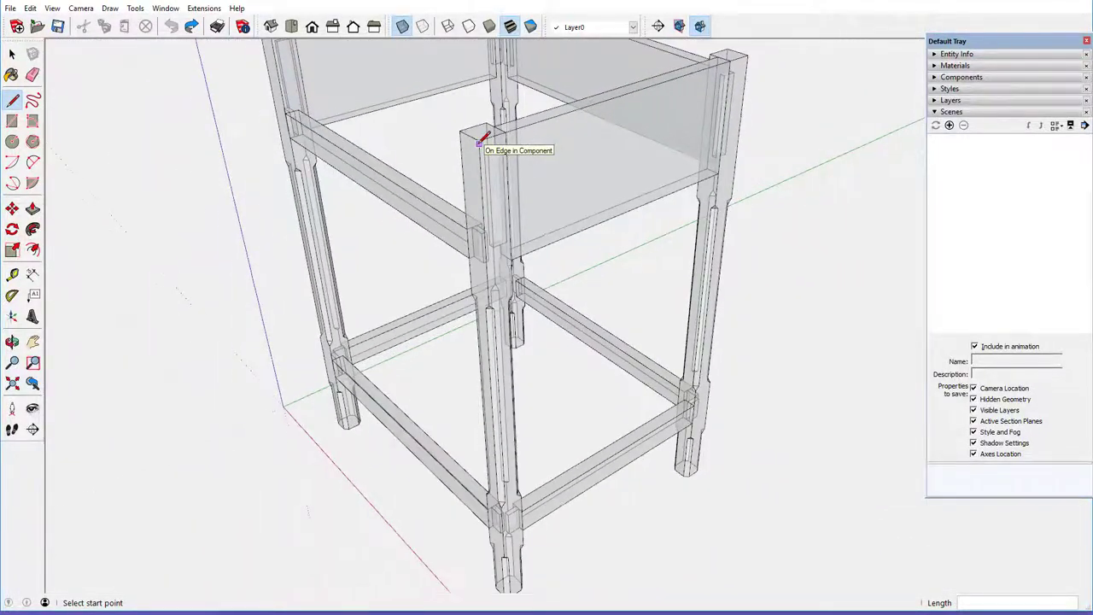
scroll(504, 551, up, 6)
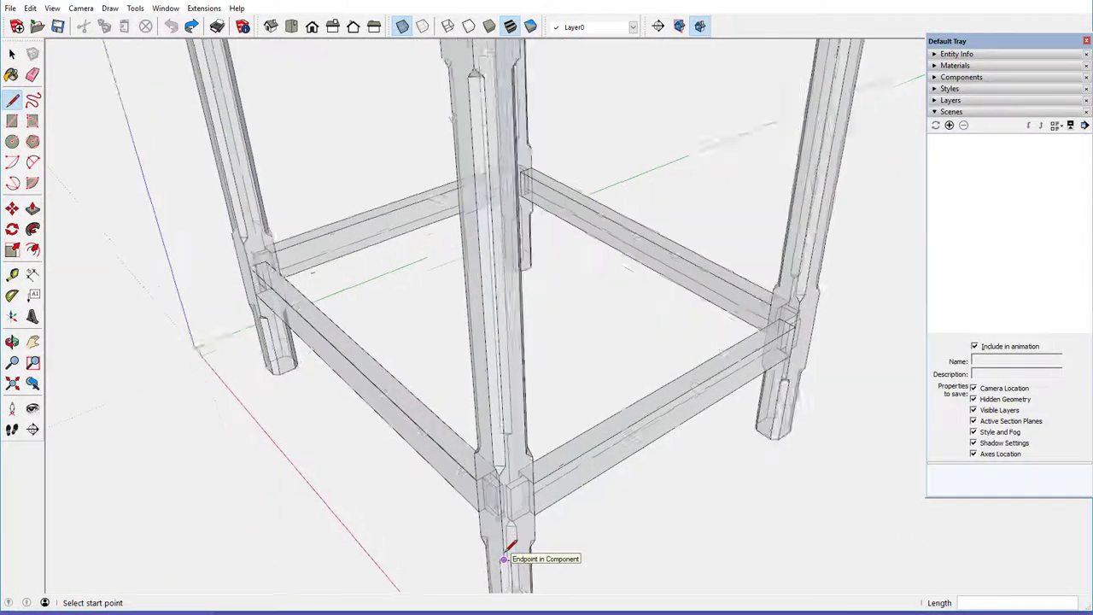
scroll(487, 458, down, 2)
middle_drag(488, 458, 553, 369)
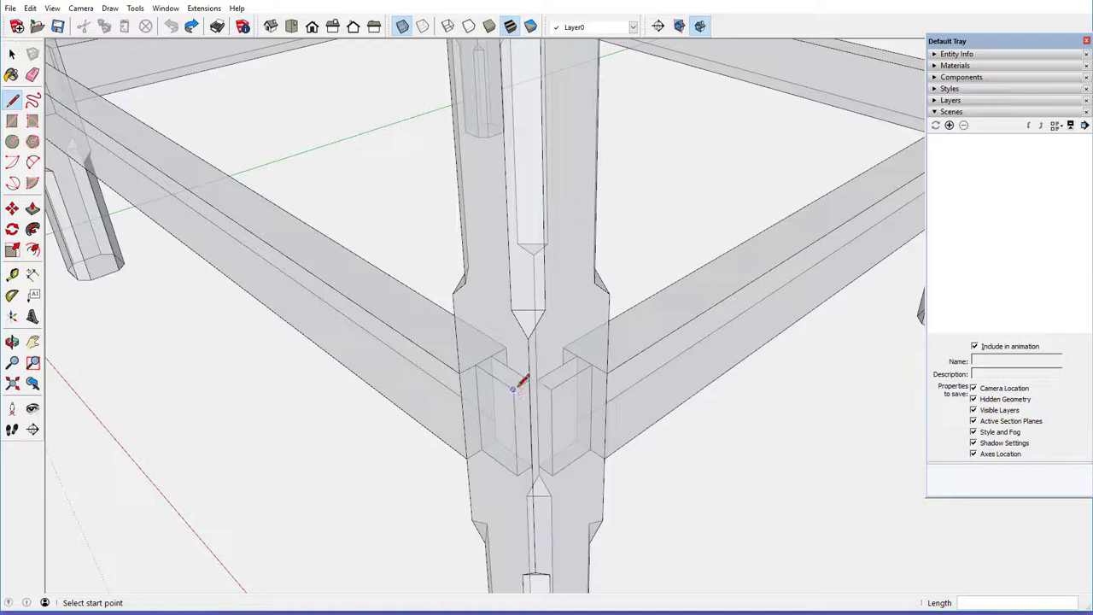
scroll(518, 388, down, 4)
scroll(515, 389, down, 1)
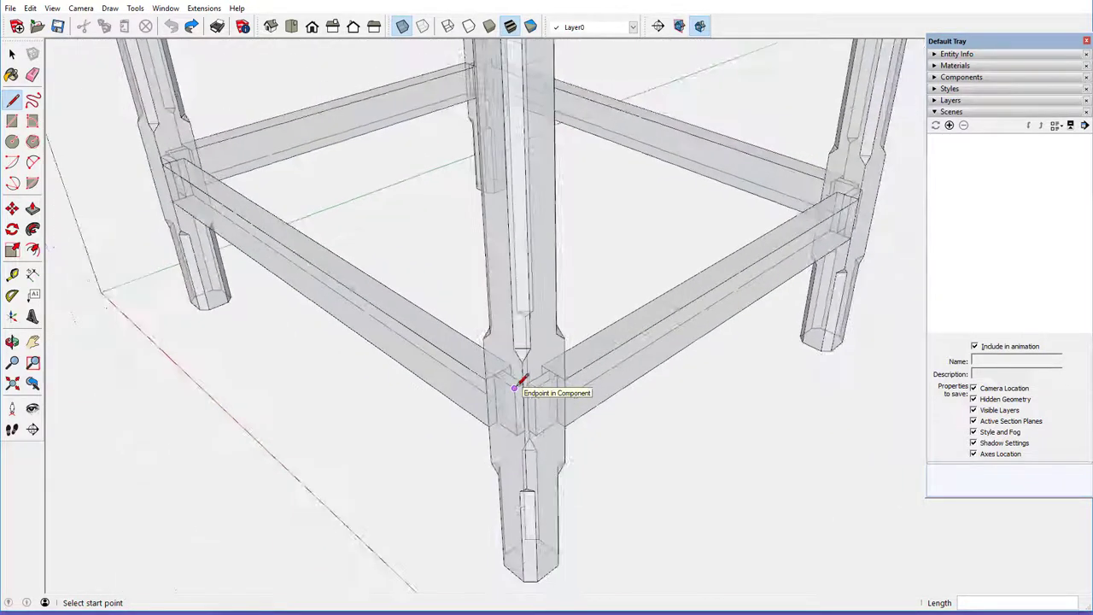
scroll(515, 387, down, 1)
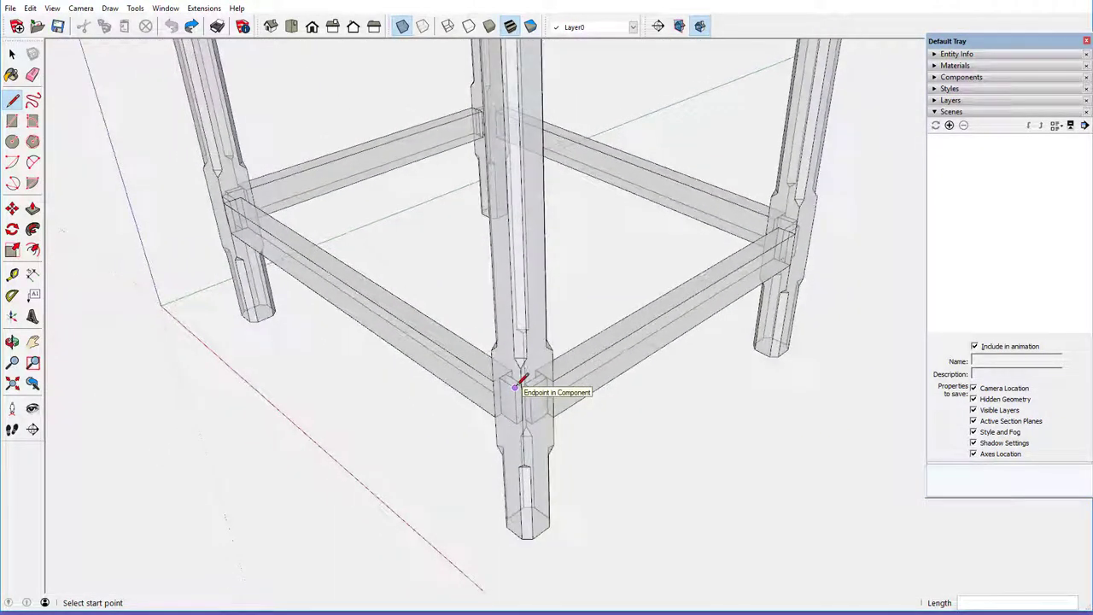
click(401, 26)
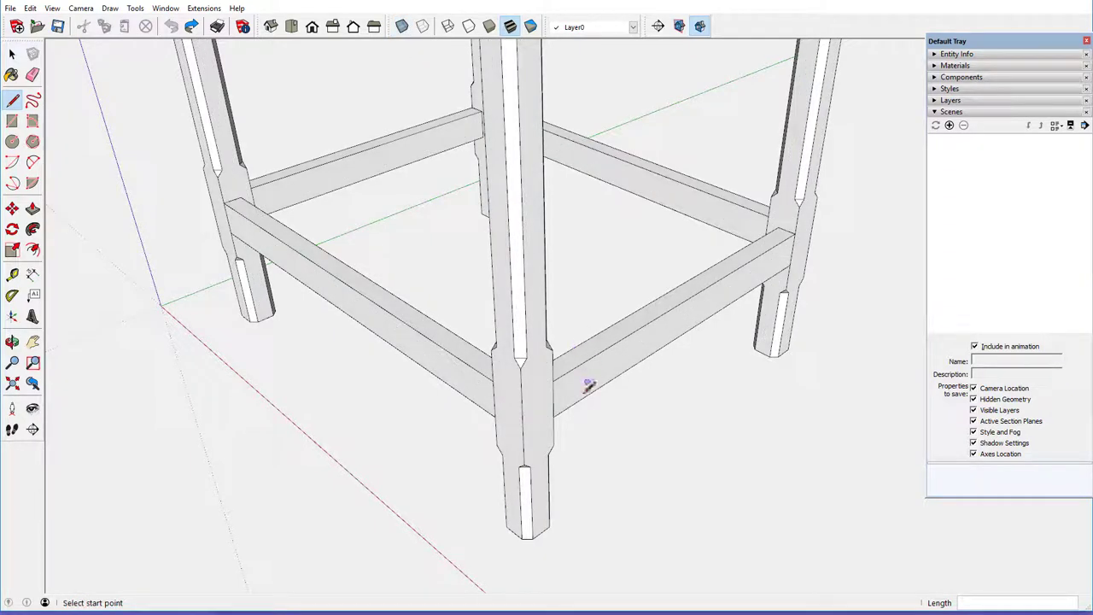
Draw a line from the rail and panel corner across to the back post
scroll(518, 520, down, 2)
scroll(517, 525, down, 2)
scroll(512, 504, down, 2)
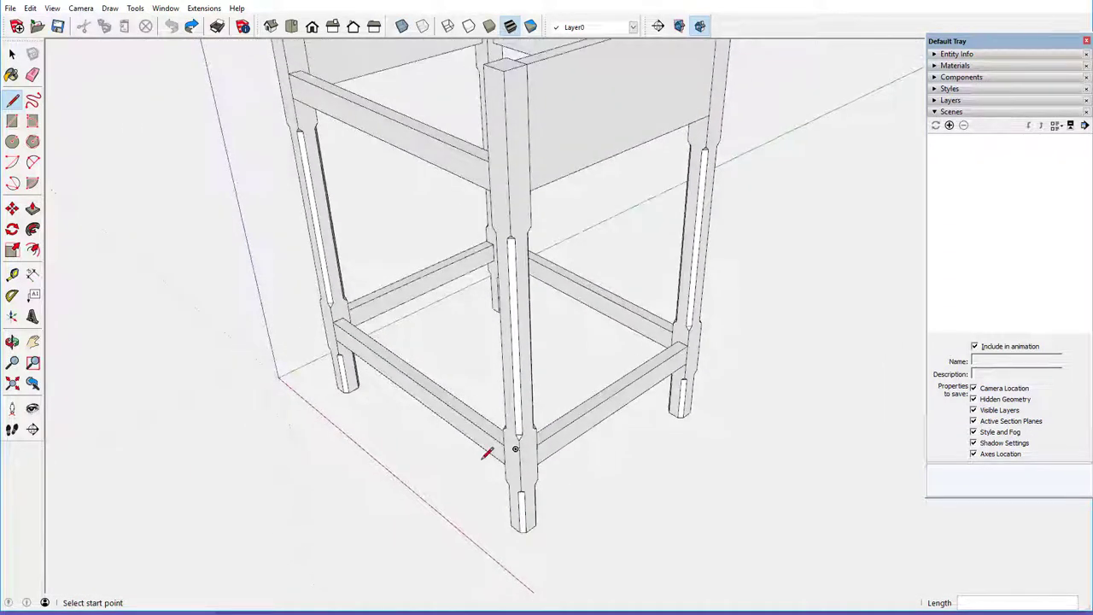
middle_drag(454, 401, 822, 429)
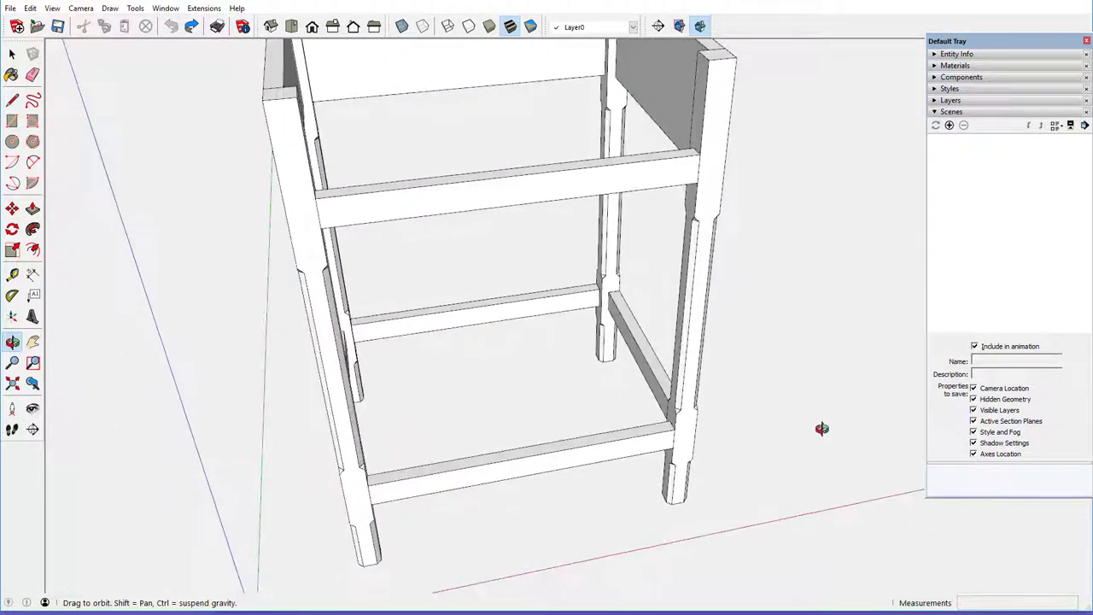
key(l)
scroll(350, 522, down, 2)
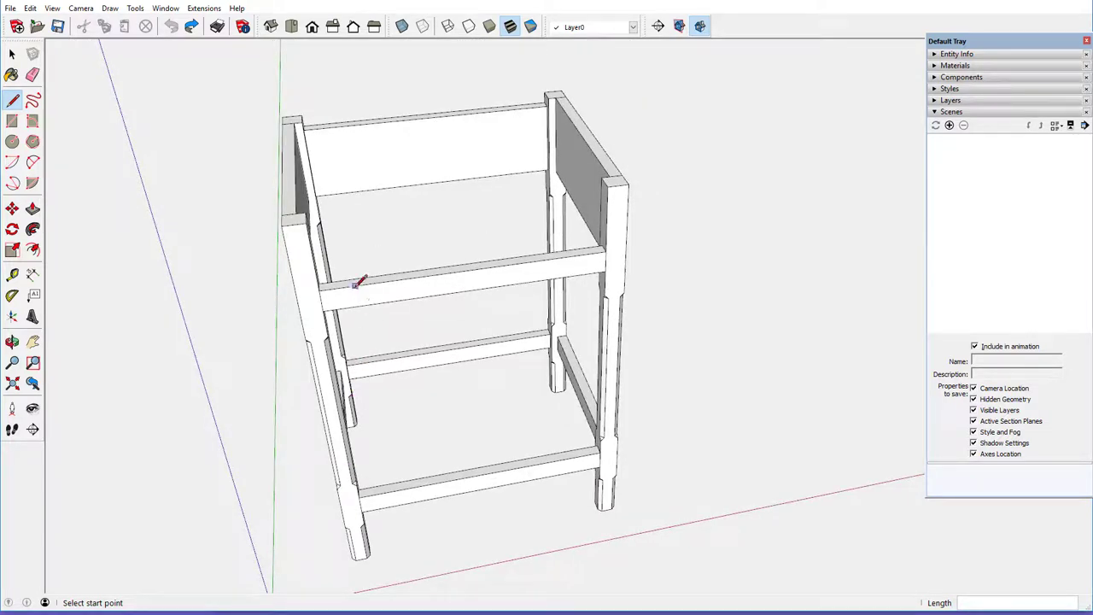
middle_drag(360, 281, 472, 238)
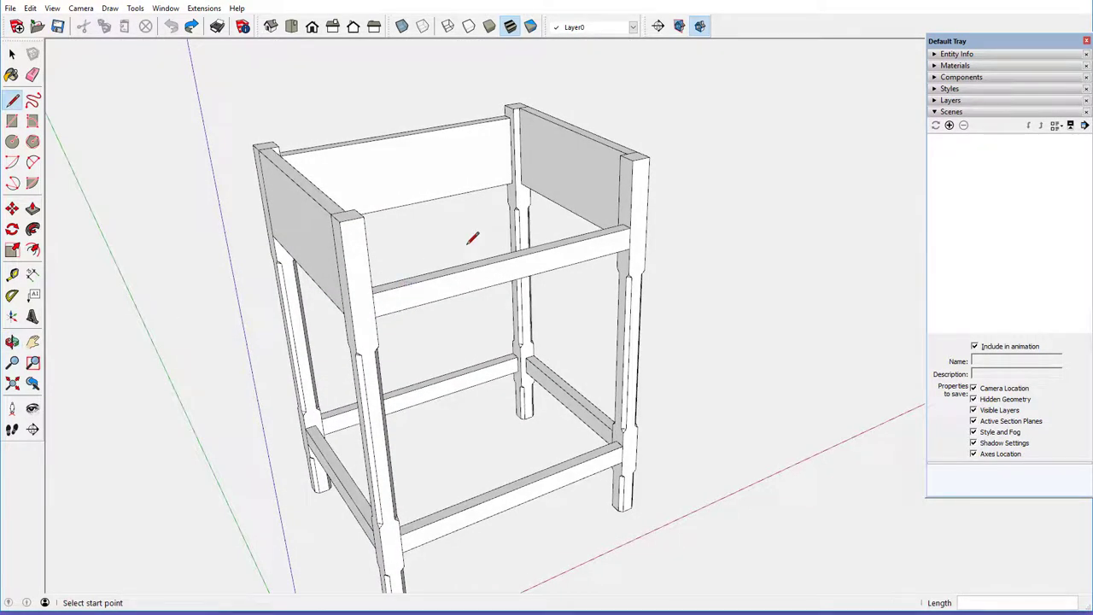
scroll(528, 139, up, 6)
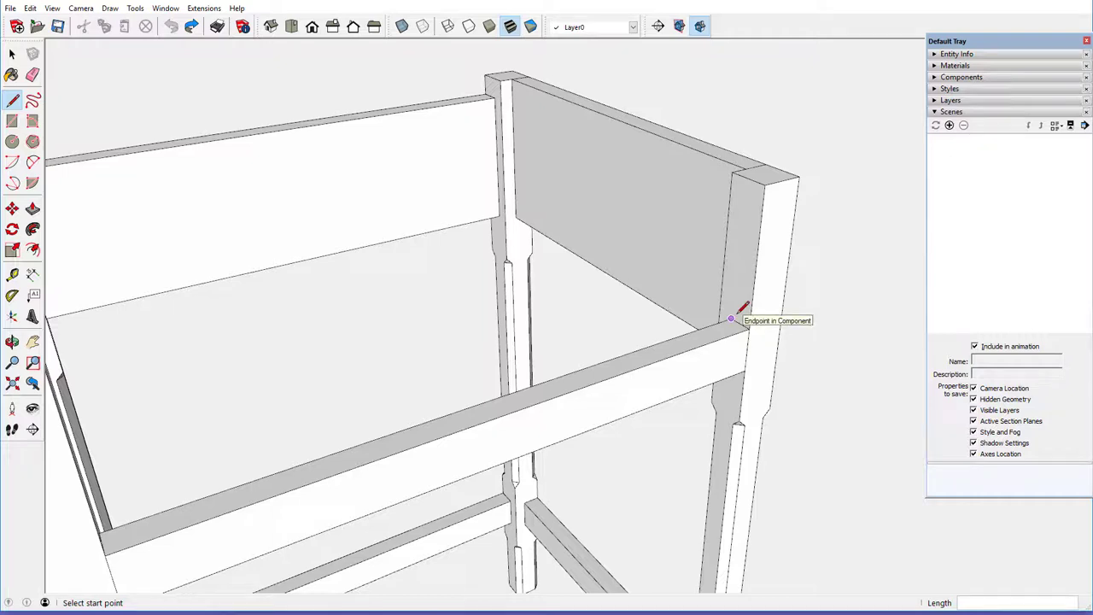
click(730, 318)
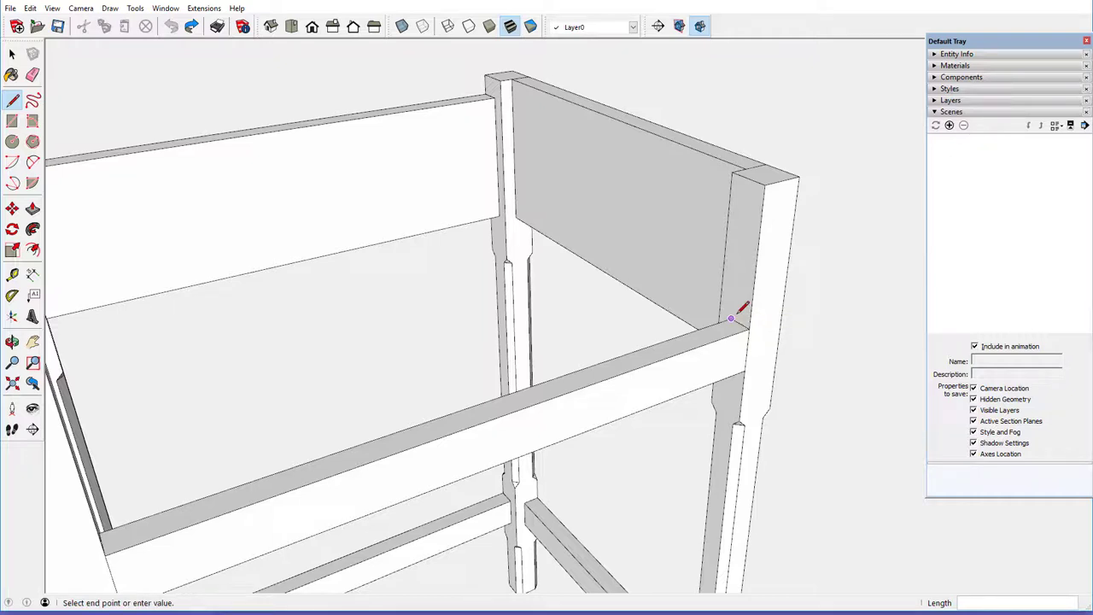
click(489, 169)
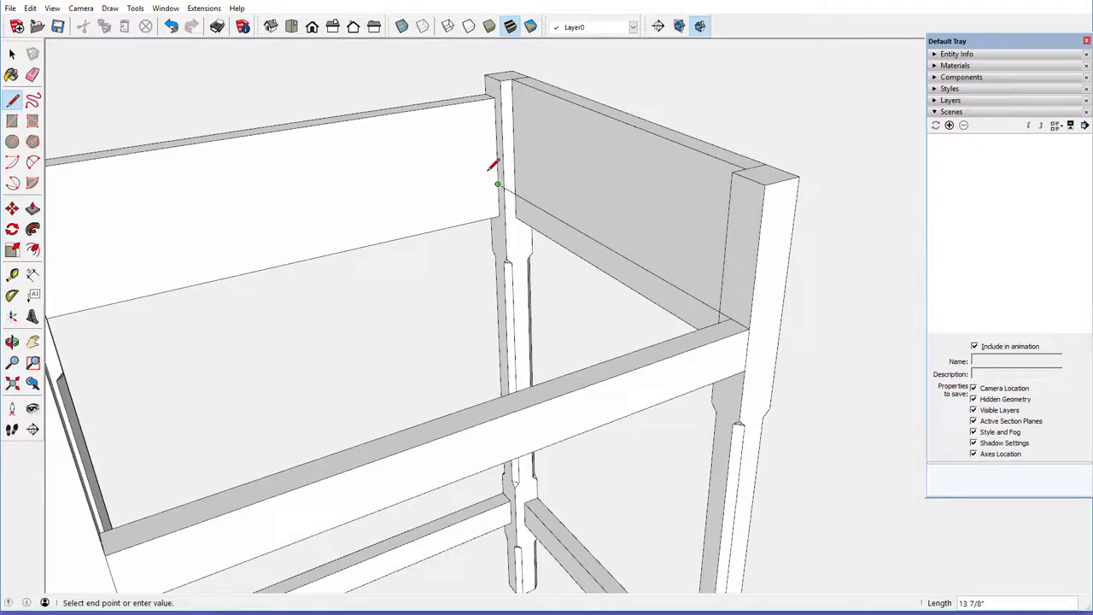
scroll(493, 167, up, 3)
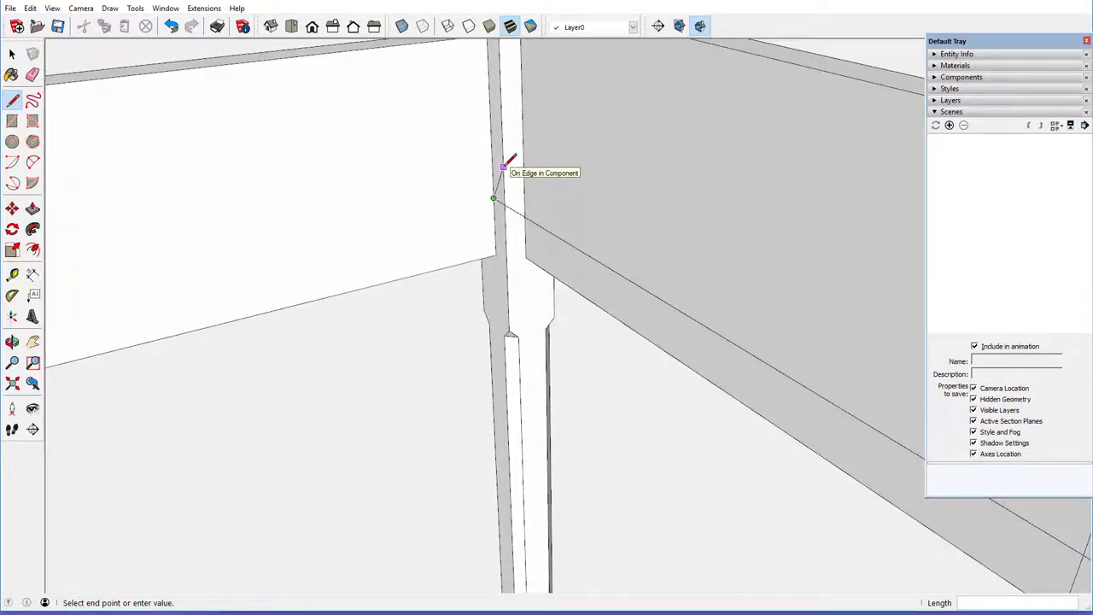
scroll(503, 166, up, 1)
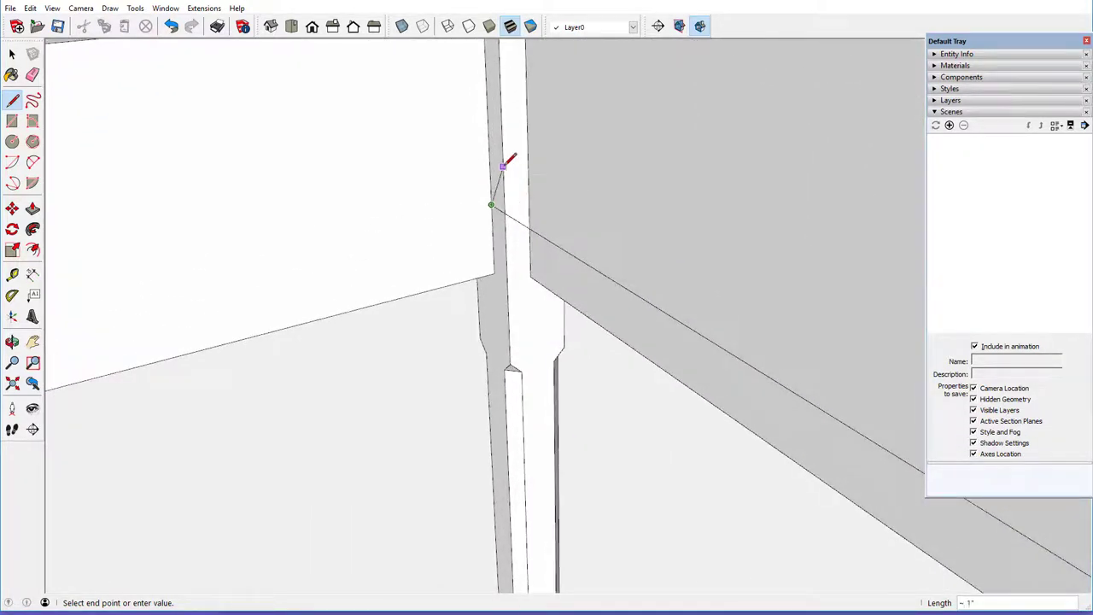
click(504, 211)
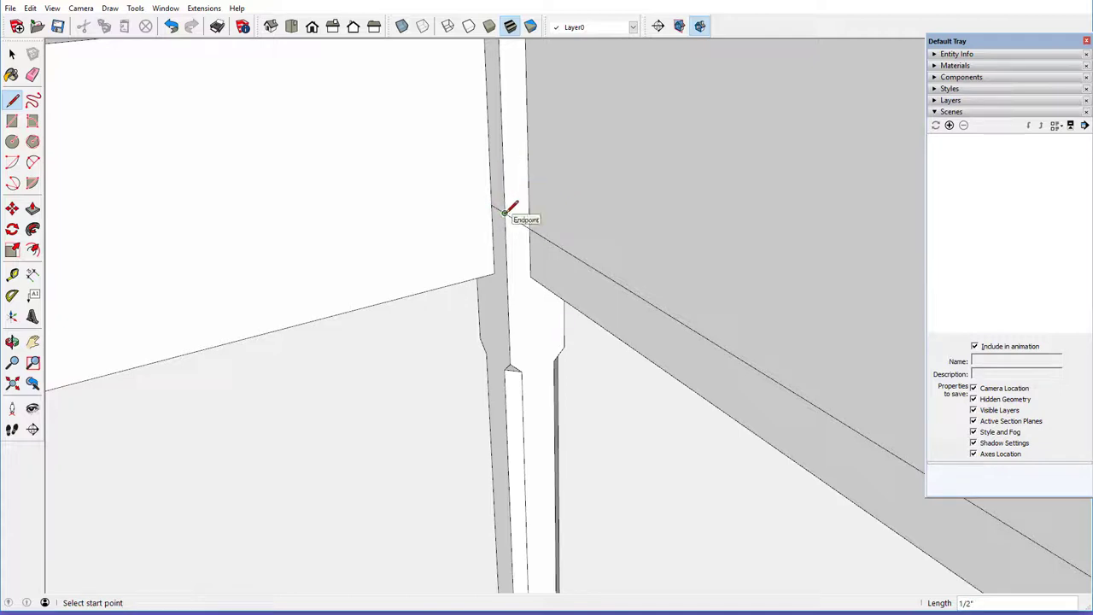
Draw a second line across the back panel at the post edge
click(504, 213)
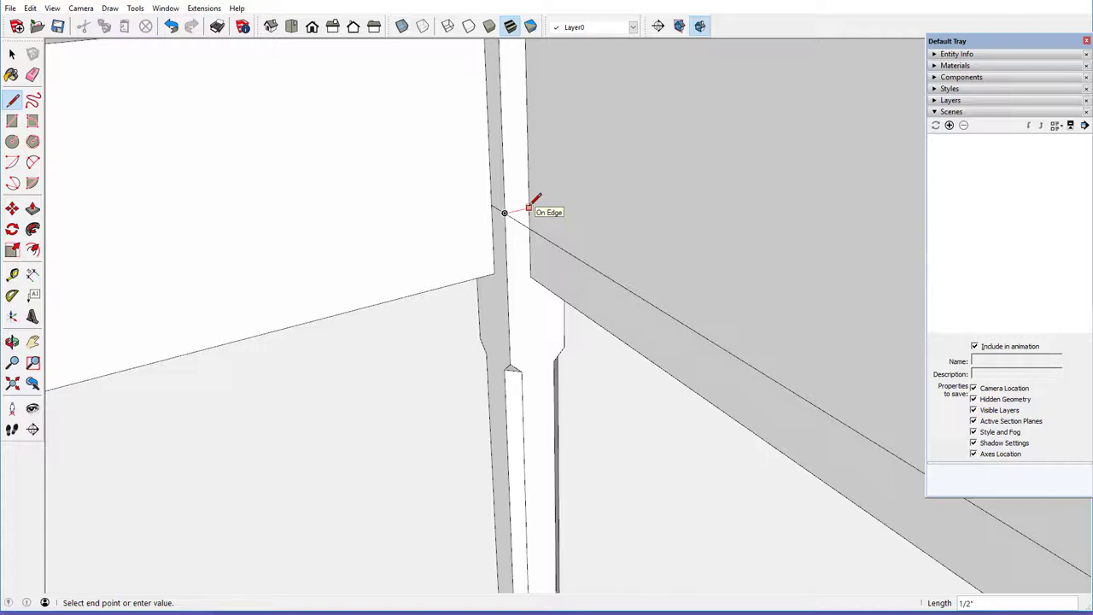
scroll(529, 207, down, 5)
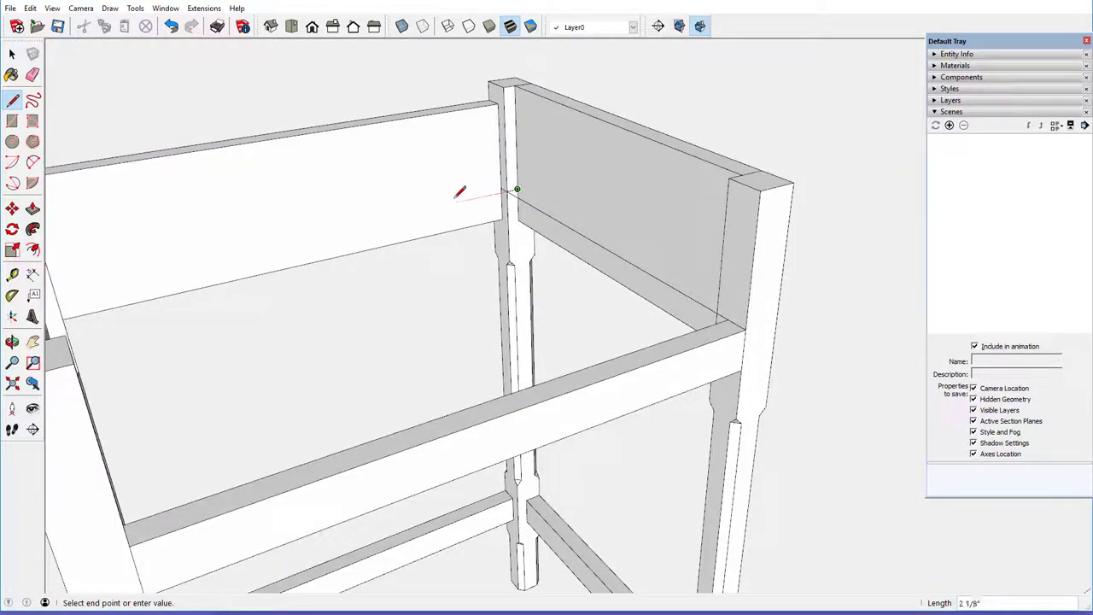
middle_drag(456, 196, 553, 218)
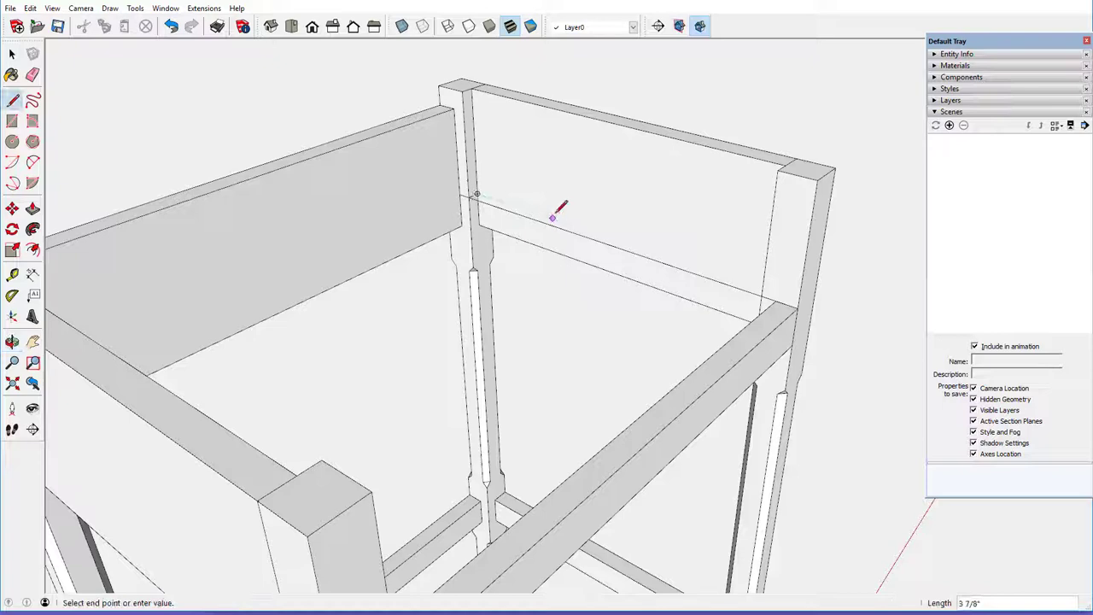
mouse_move(683, 219)
middle_down()
mouse_move(759, 264)
mouse_move(896, 271)
mouse_move(775, 231)
mouse_move(854, 226)
mouse_move(712, 203)
middle_up()
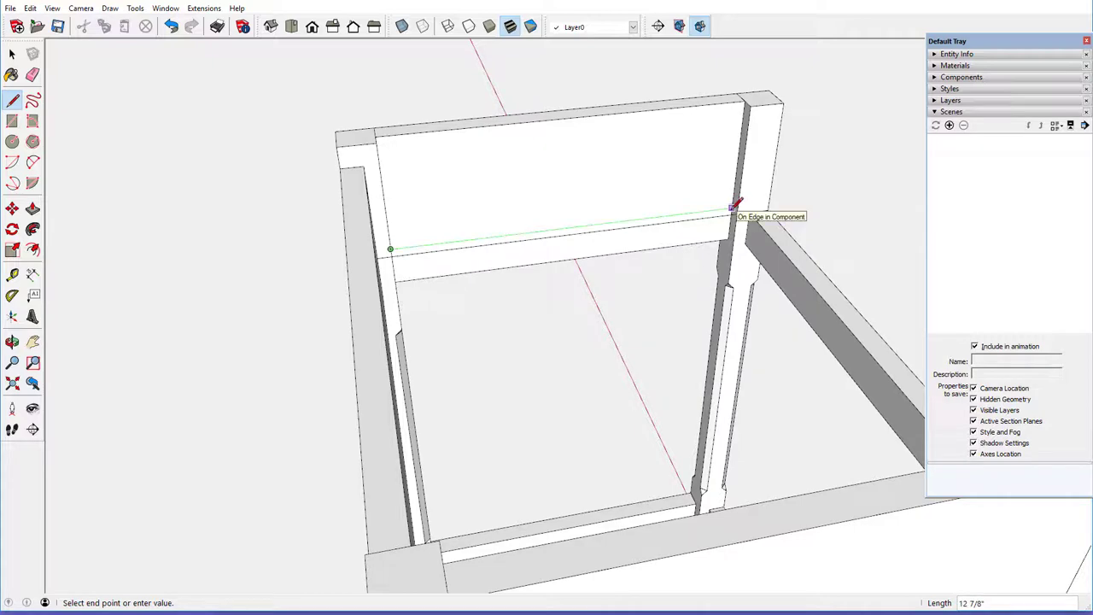
click(731, 207)
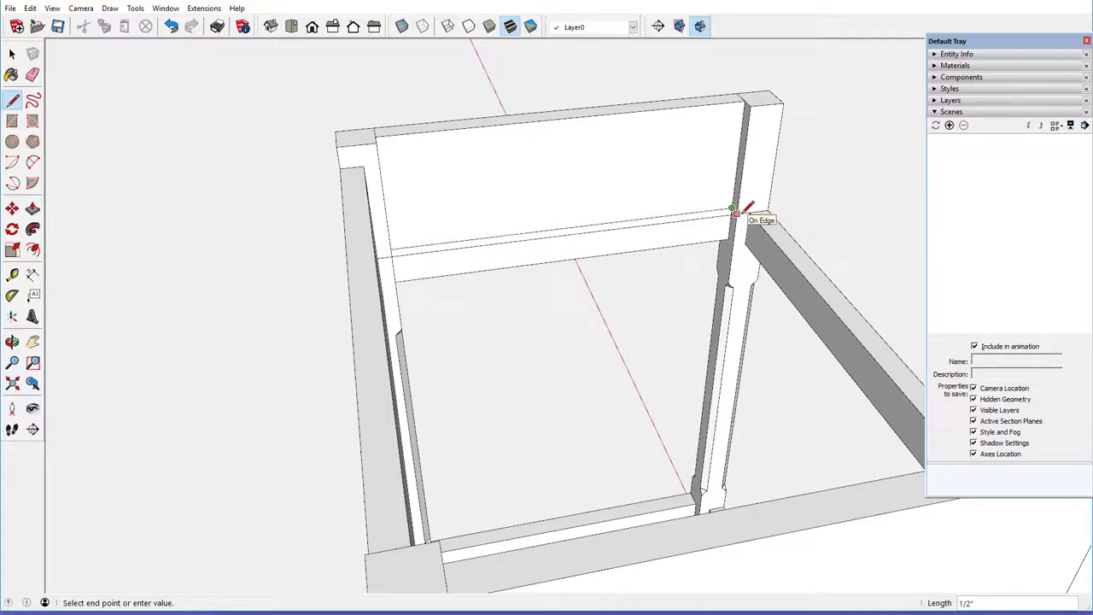
key(Escape)
middle_drag(735, 190, 285, 202)
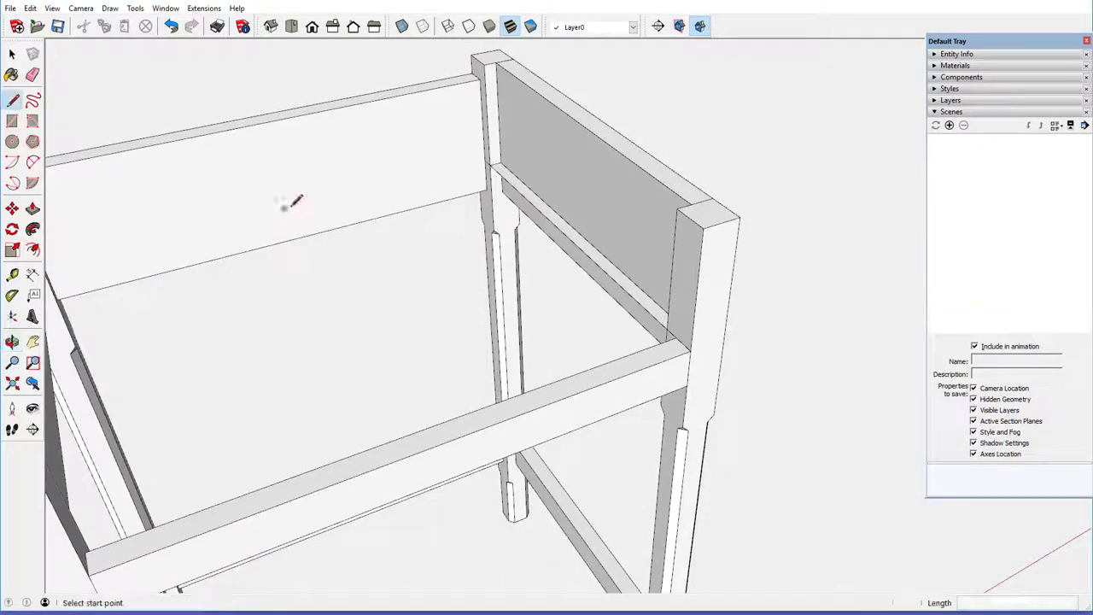
scroll(581, 208, up, 3)
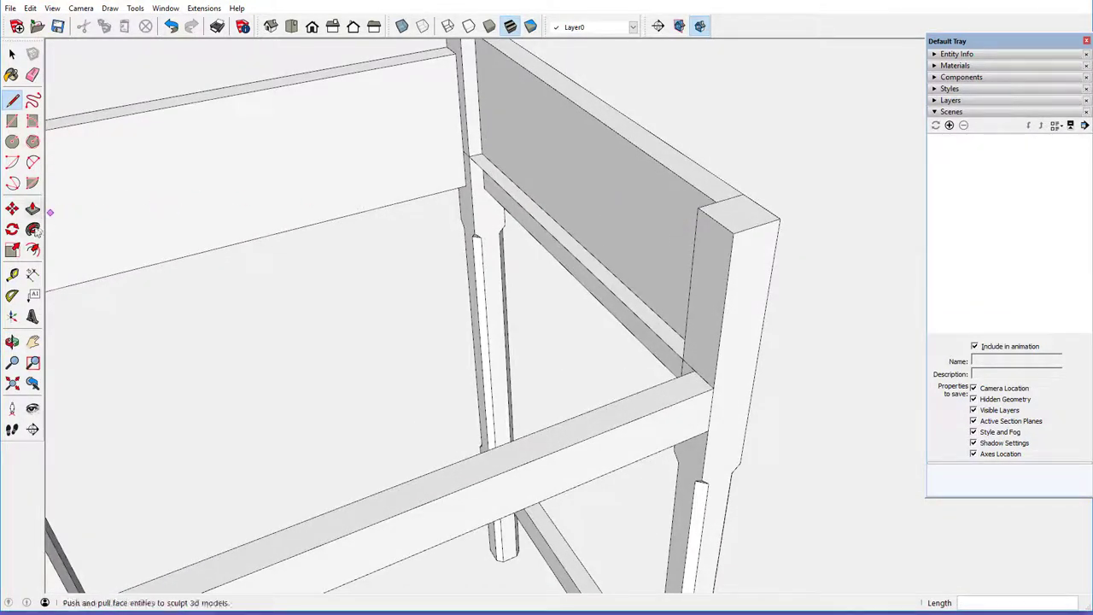
Place a 1/2-inch guide along the rail and draw the runner outline along it
click(14, 275)
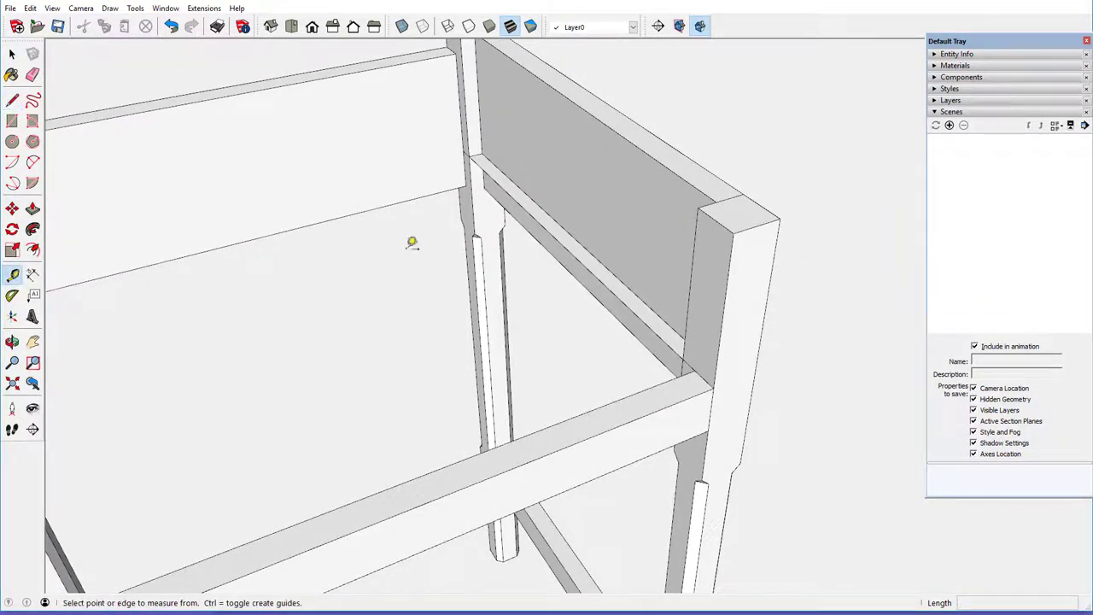
click(587, 242)
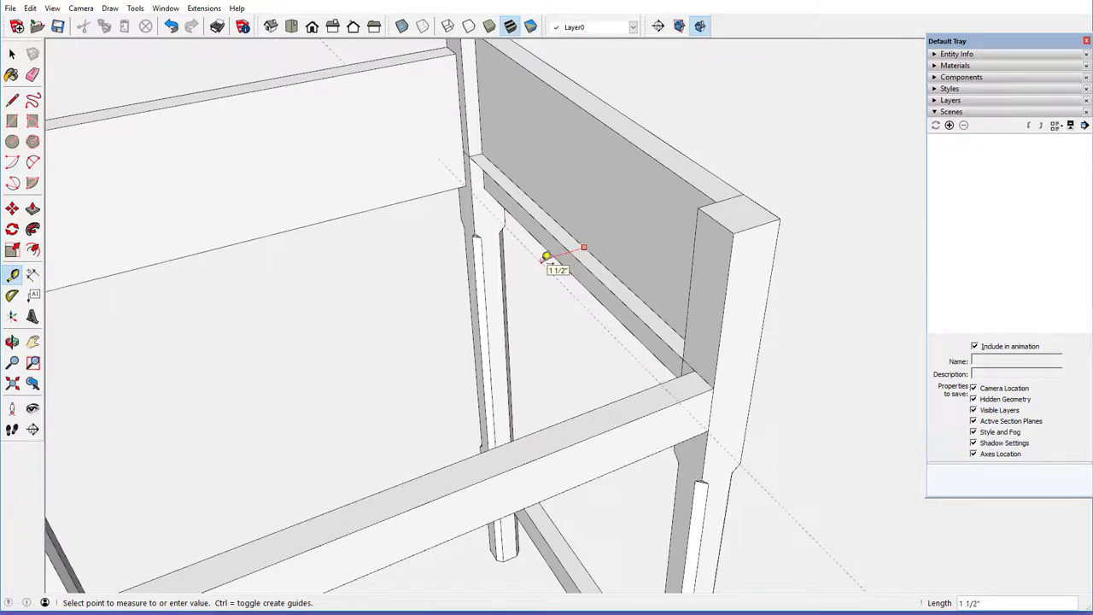
click(546, 257)
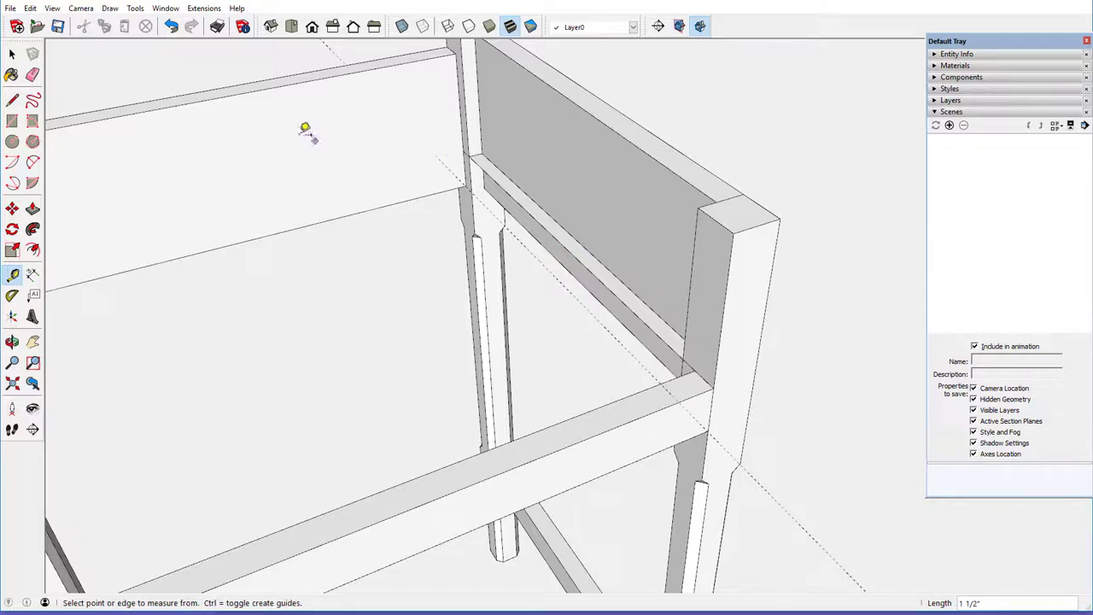
click(13, 102)
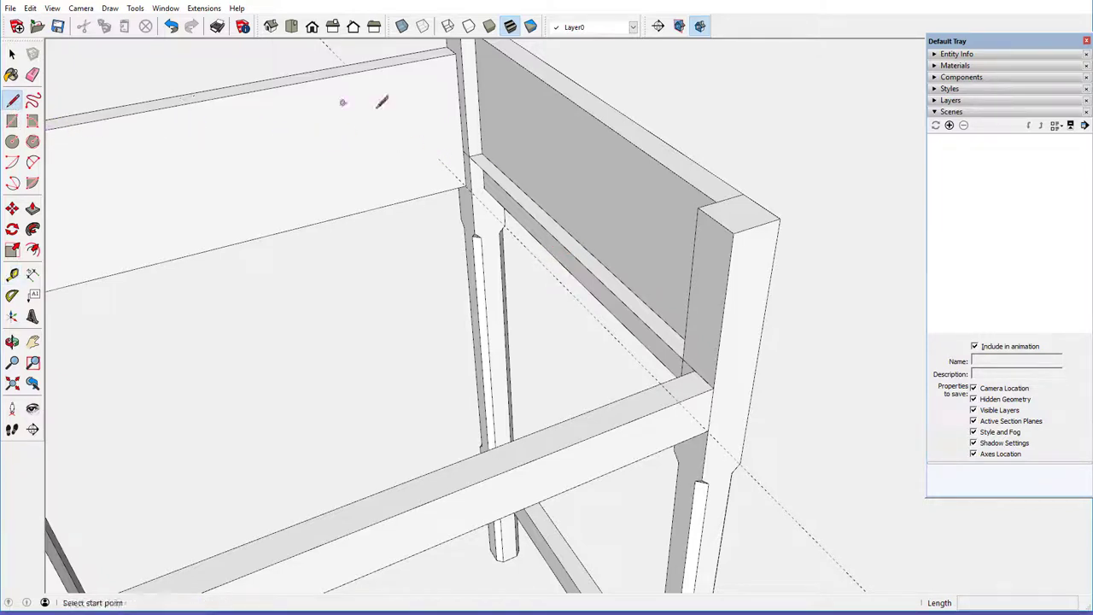
click(461, 150)
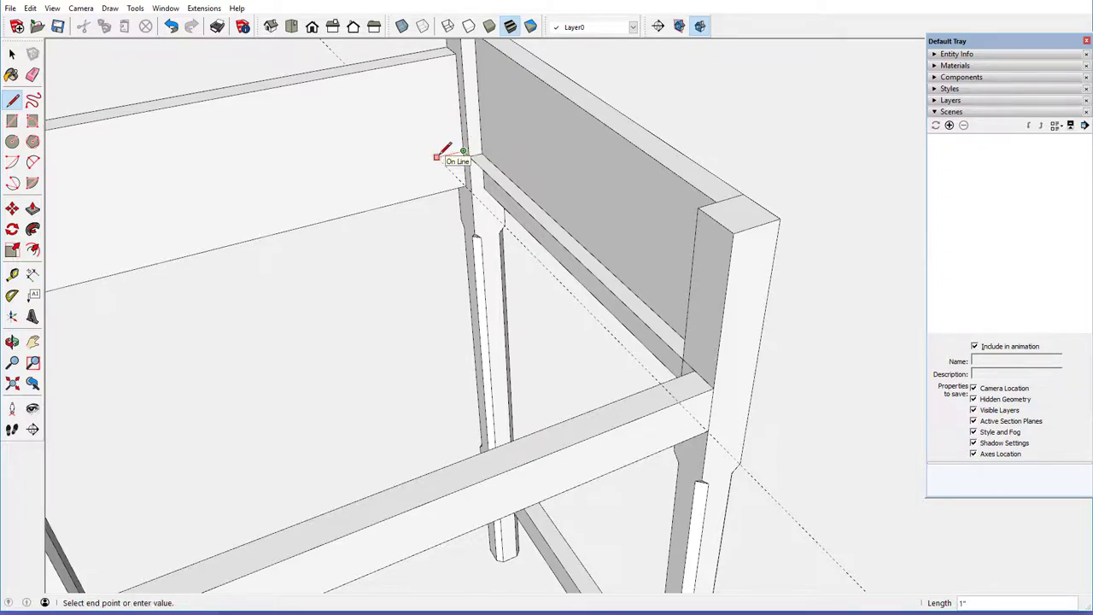
click(436, 156)
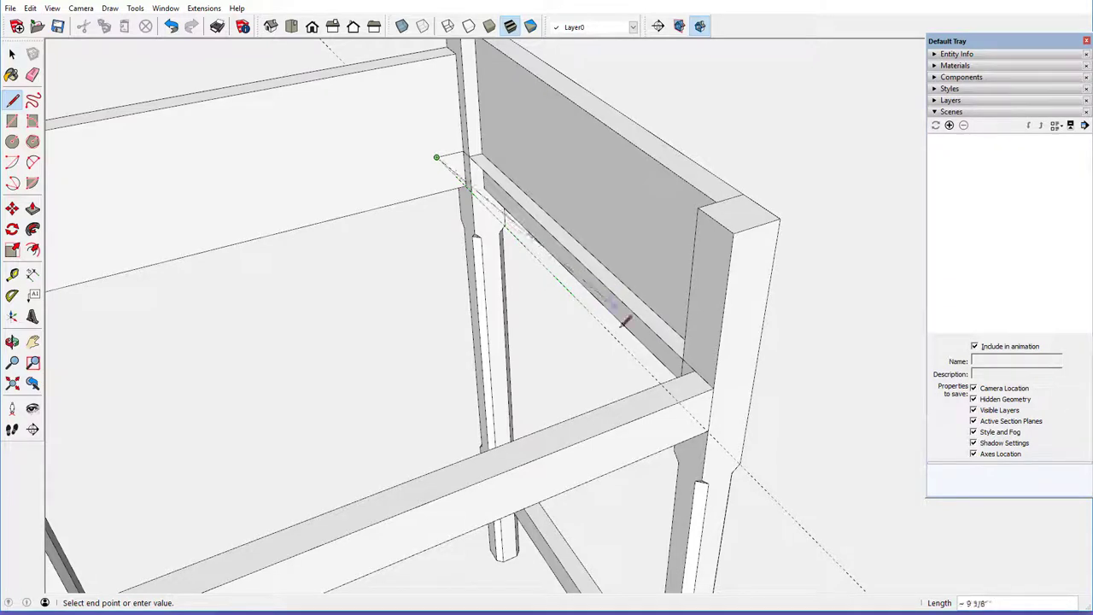
click(662, 382)
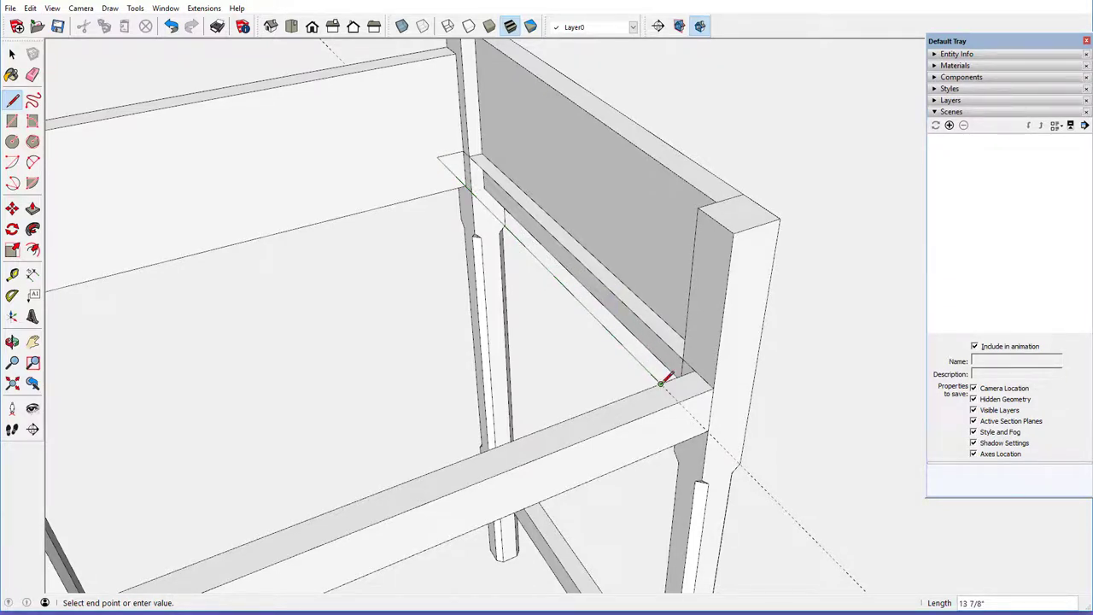
key(Escape)
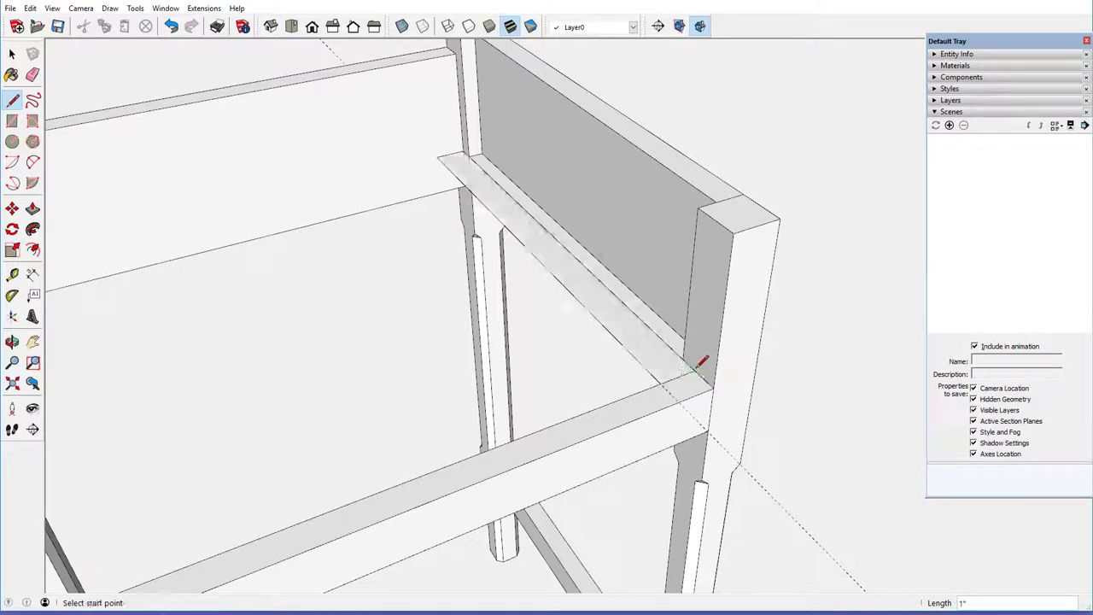
Erase the leftover diagonal edge on the rail top
key(o)
drag(629, 316, 674, 339)
key(l)
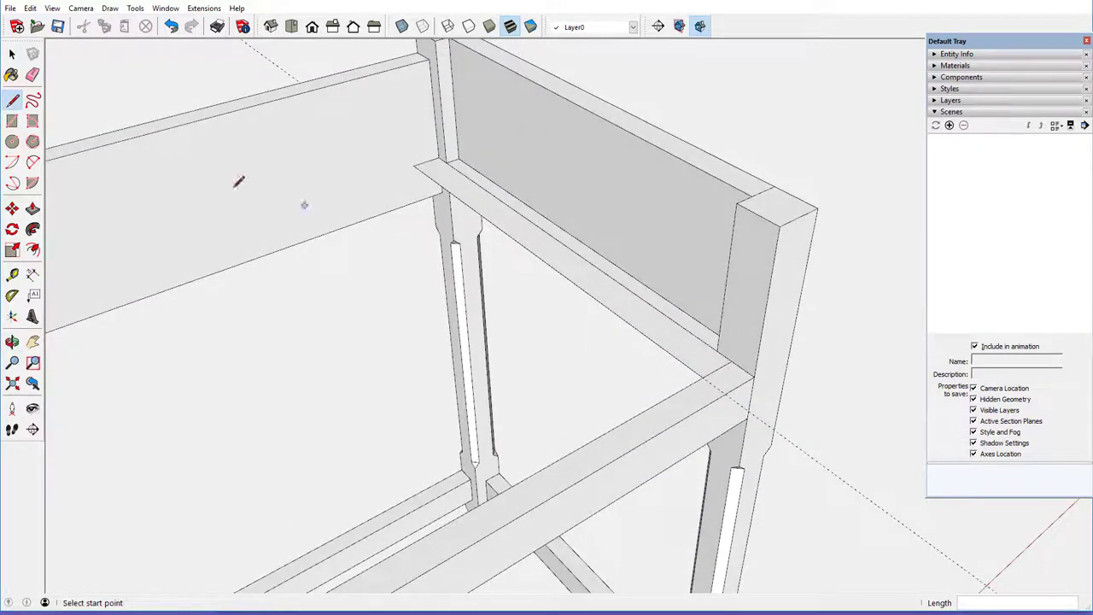
click(32, 76)
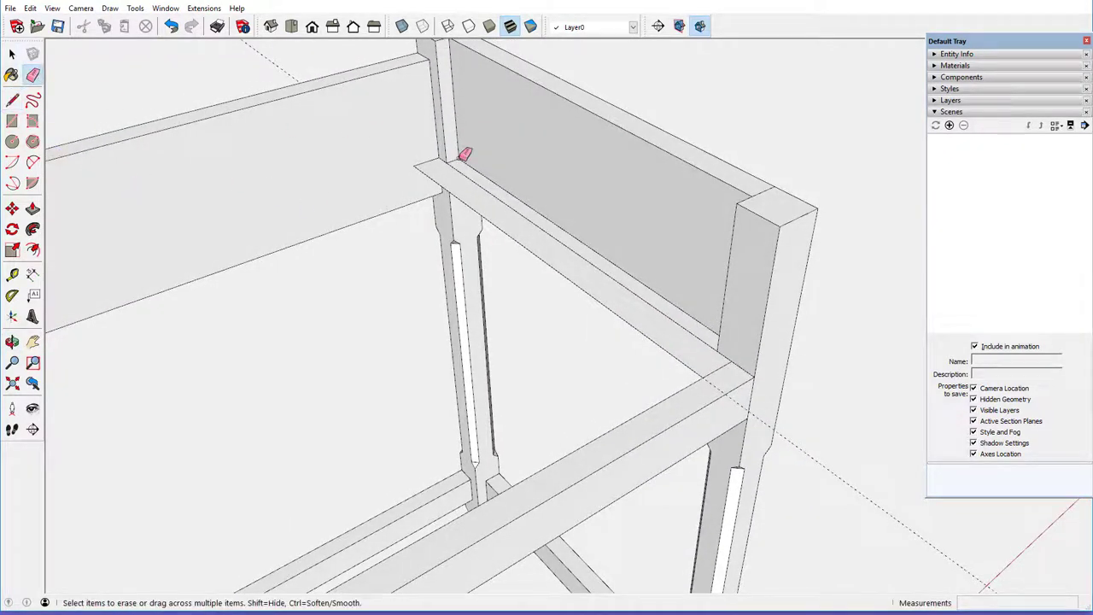
click(484, 180)
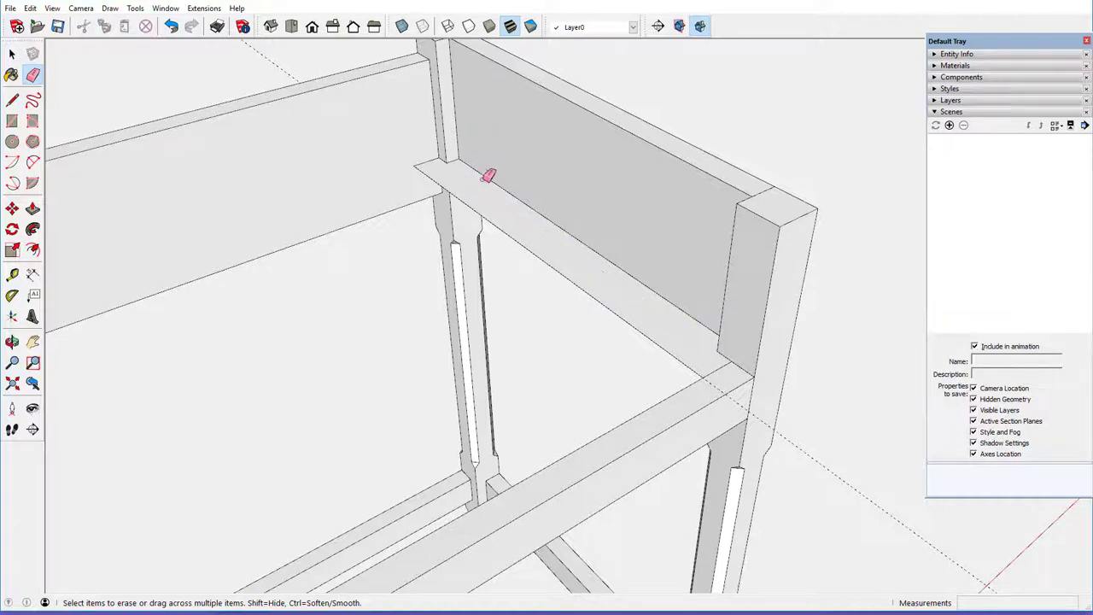
mouse_move(632, 223)
middle_down()
mouse_move(647, 231)
mouse_move(639, 214)
middle_up()
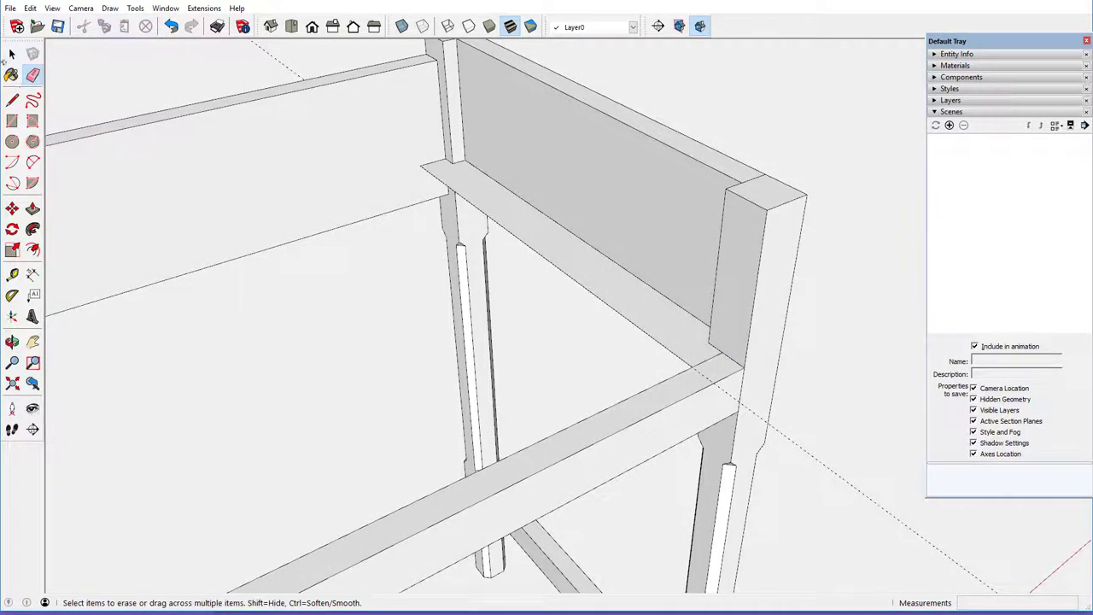
Turn the runner face into a component named 'D'
click(12, 54)
click(11, 54)
click(568, 250)
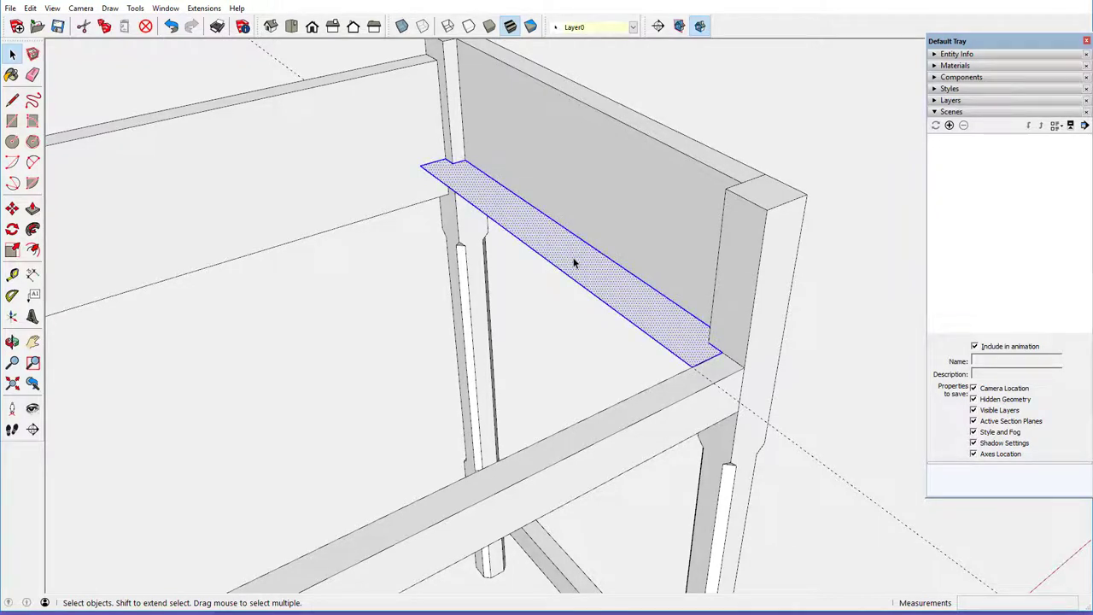
right_click(574, 262)
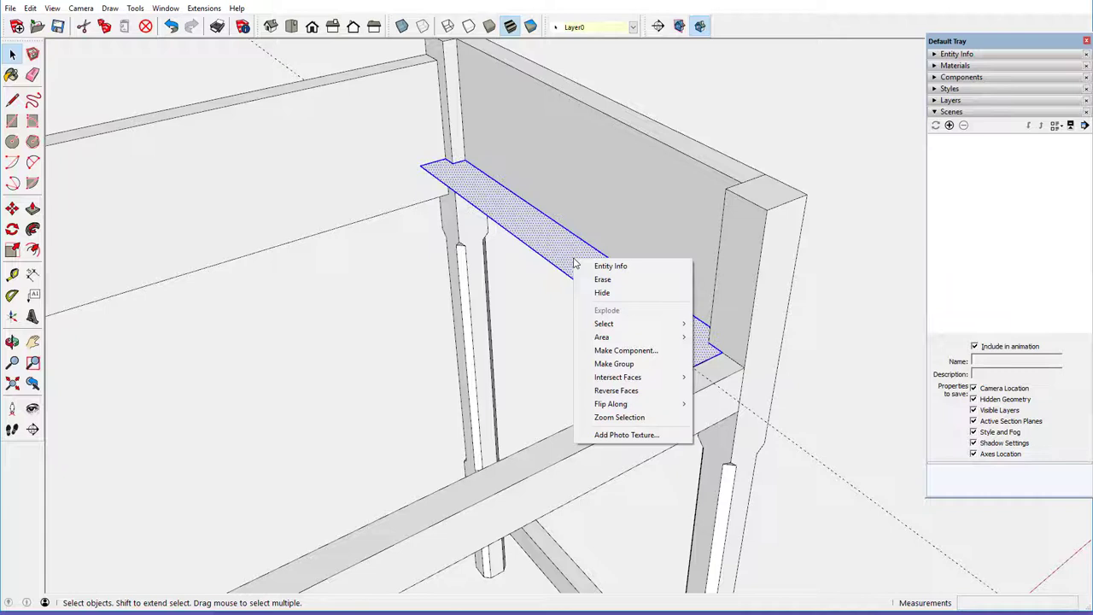
click(602, 350)
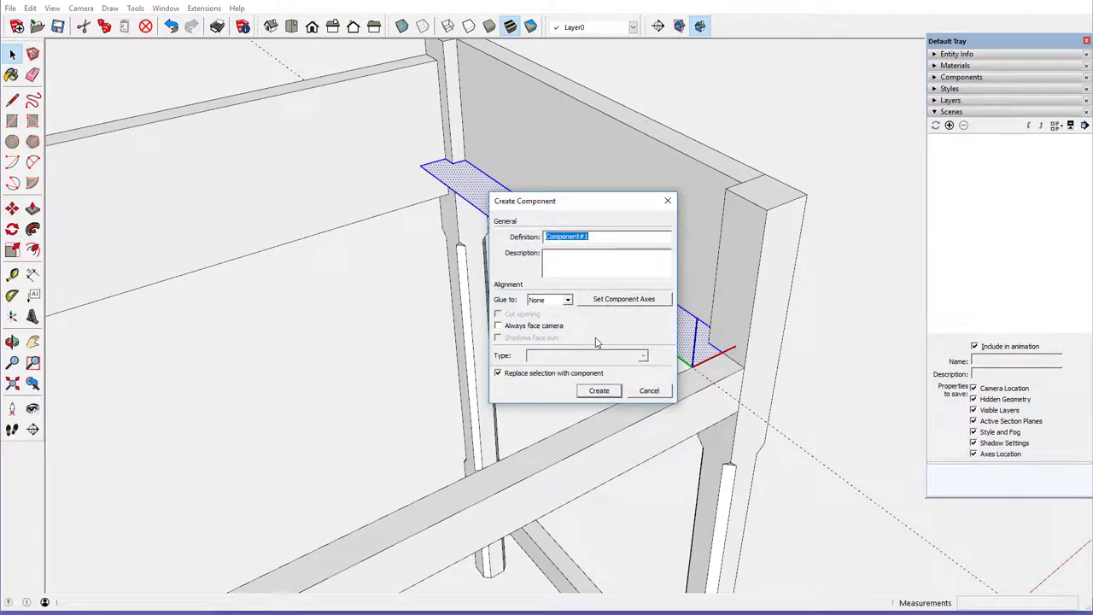
text(Drawer Runner)
key(Return)
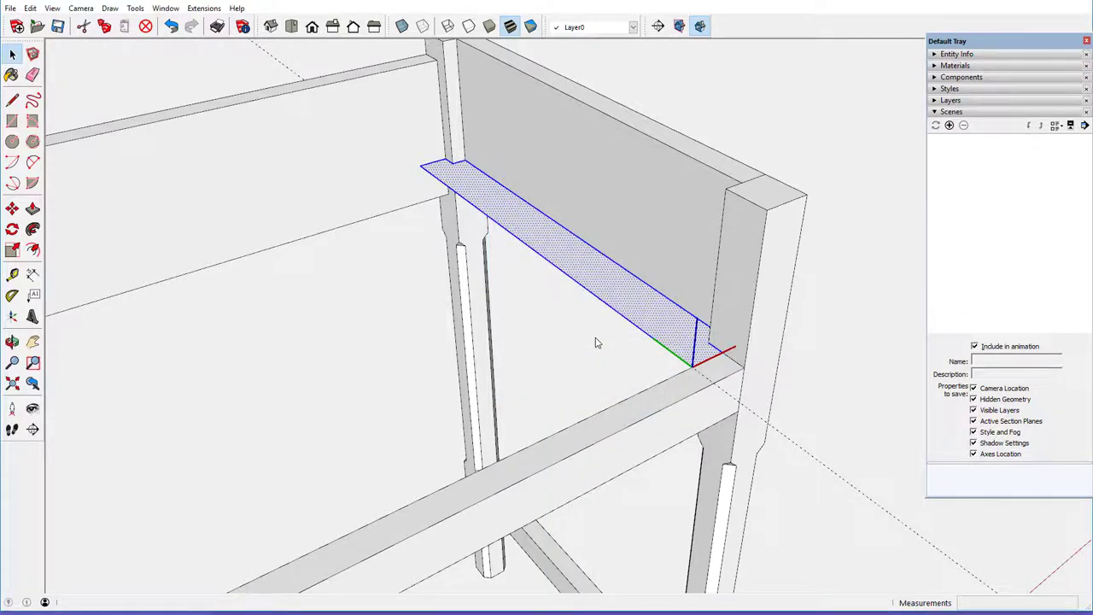
Edit the runner component and Push/Pull its face up 3/4 inch
right_click(595, 304)
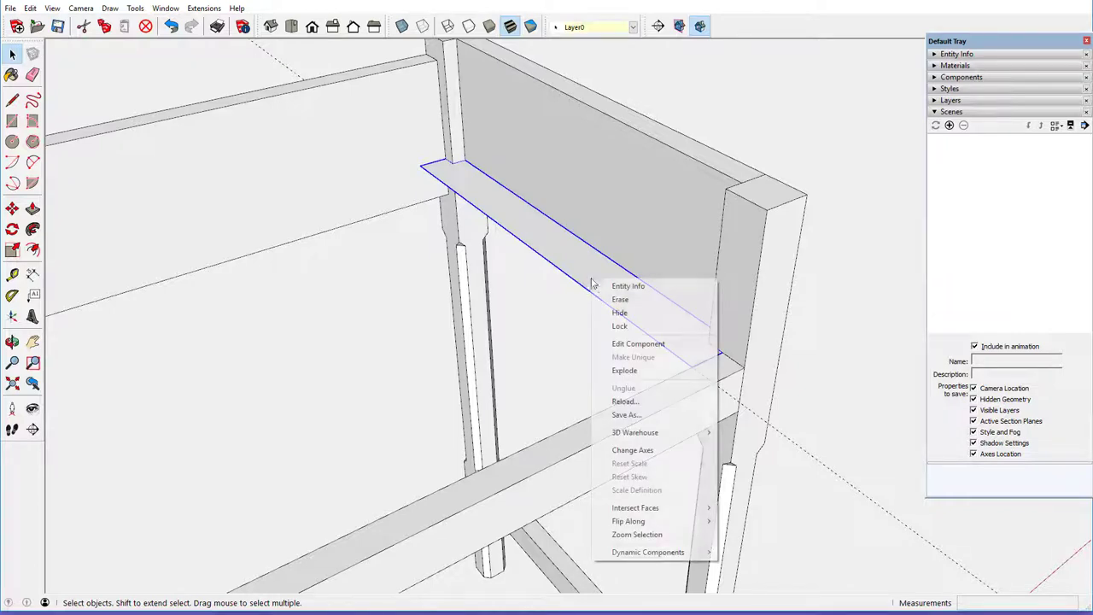
click(649, 343)
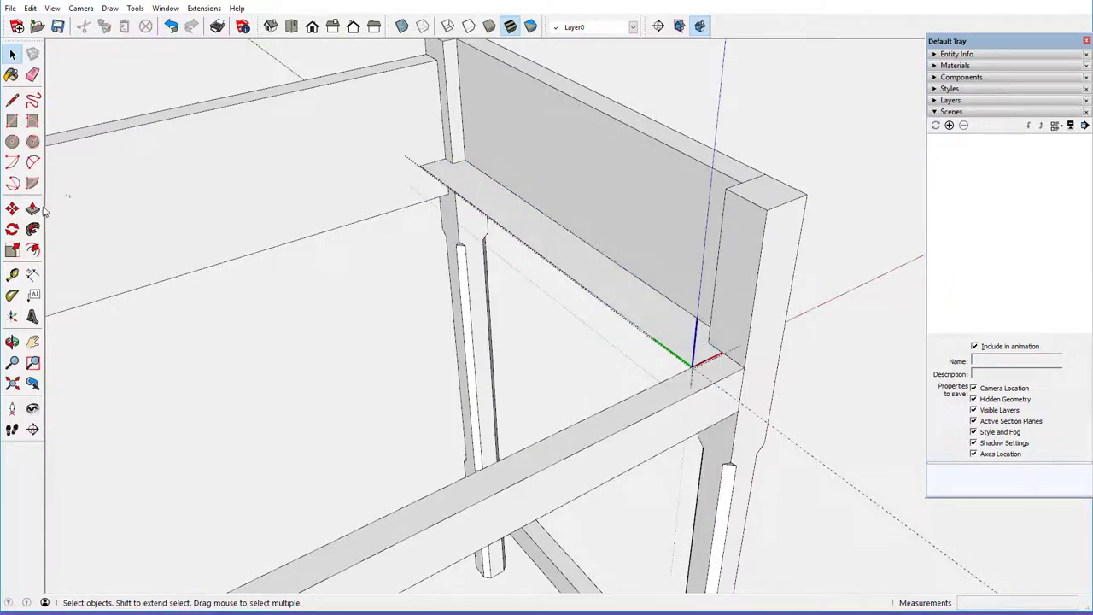
click(32, 209)
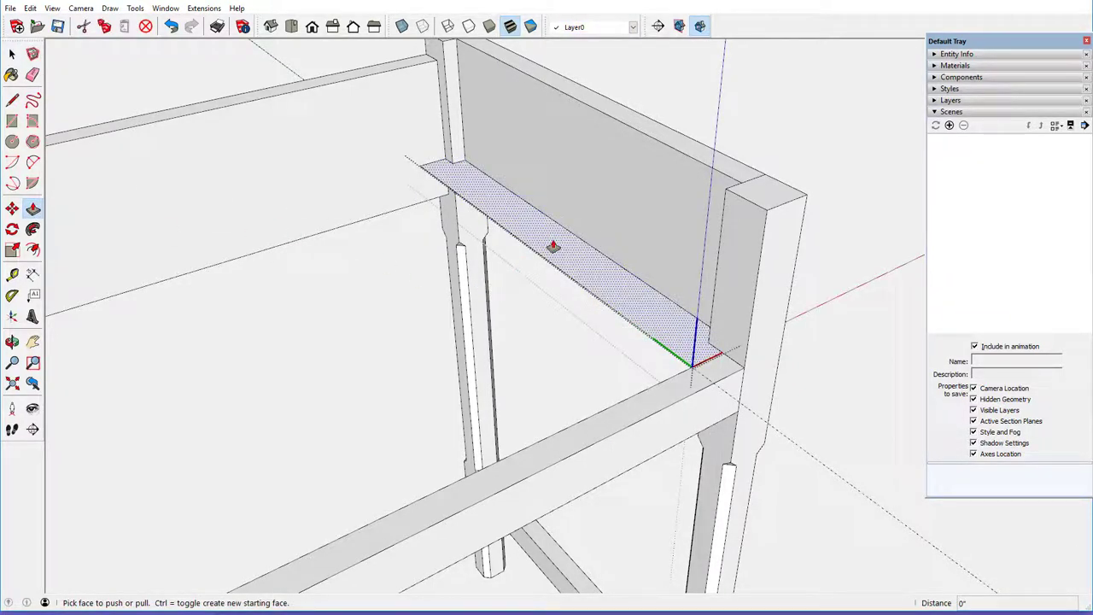
click(554, 246)
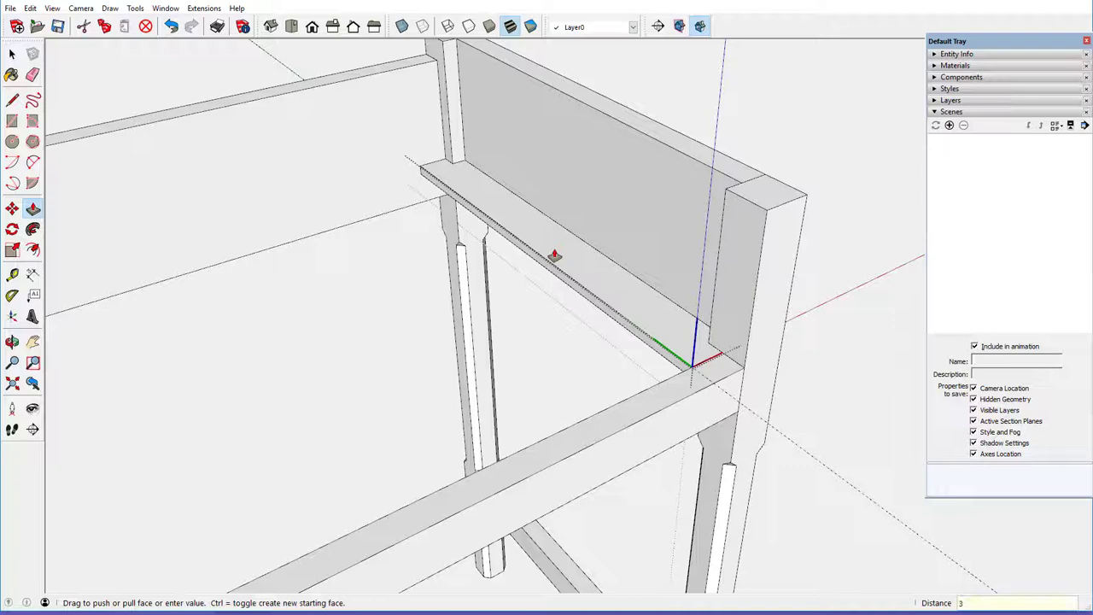
key(Return)
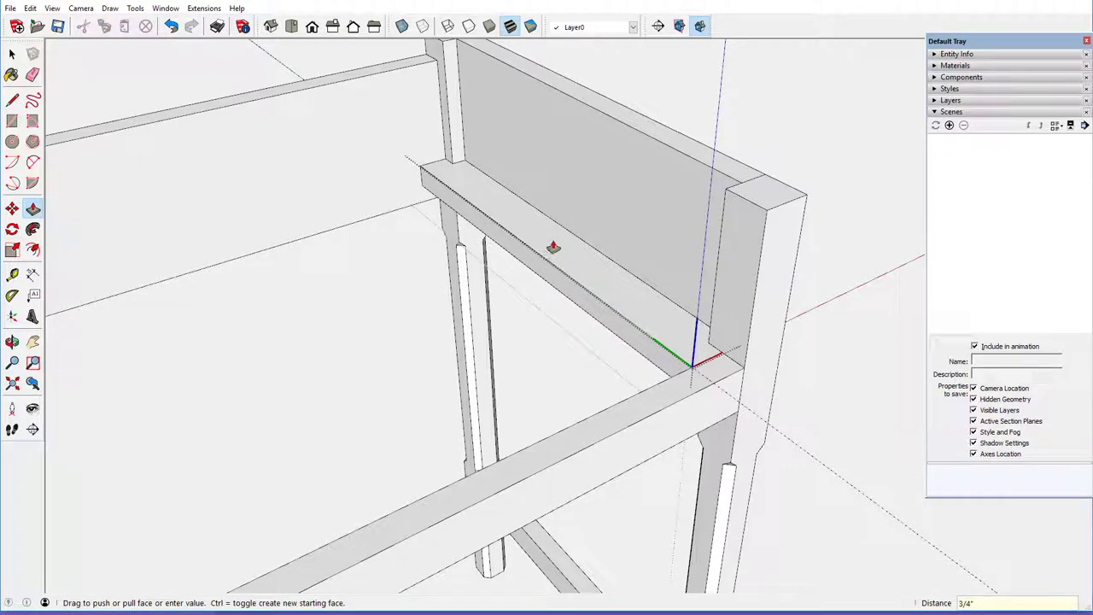
middle_drag(722, 229, 690, 198)
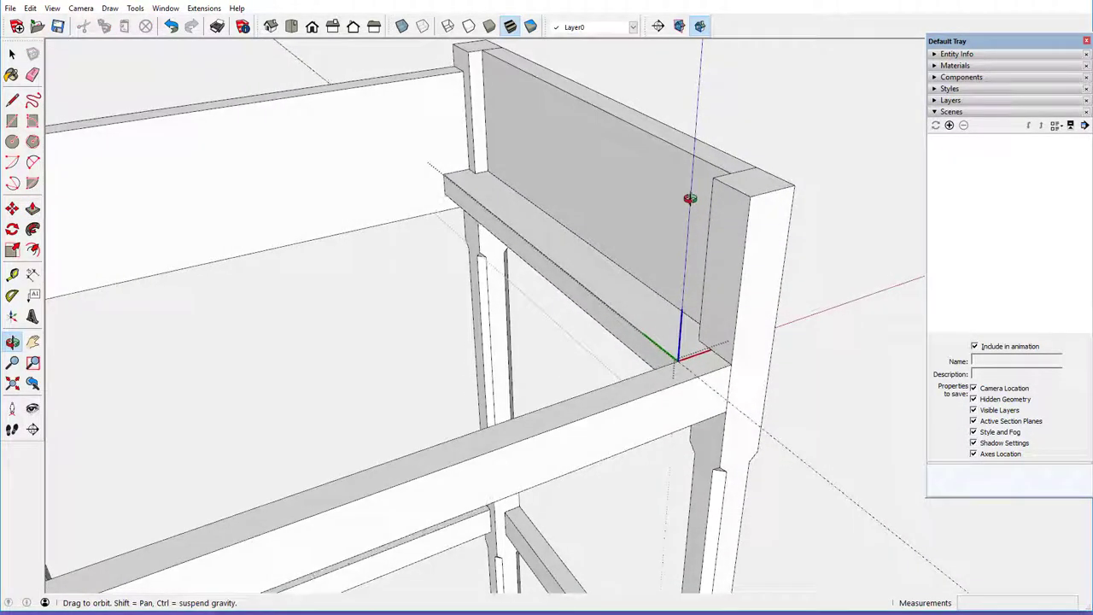
Close the runner component and orbit to review the runner and rail corner
right_click(417, 151)
click(433, 149)
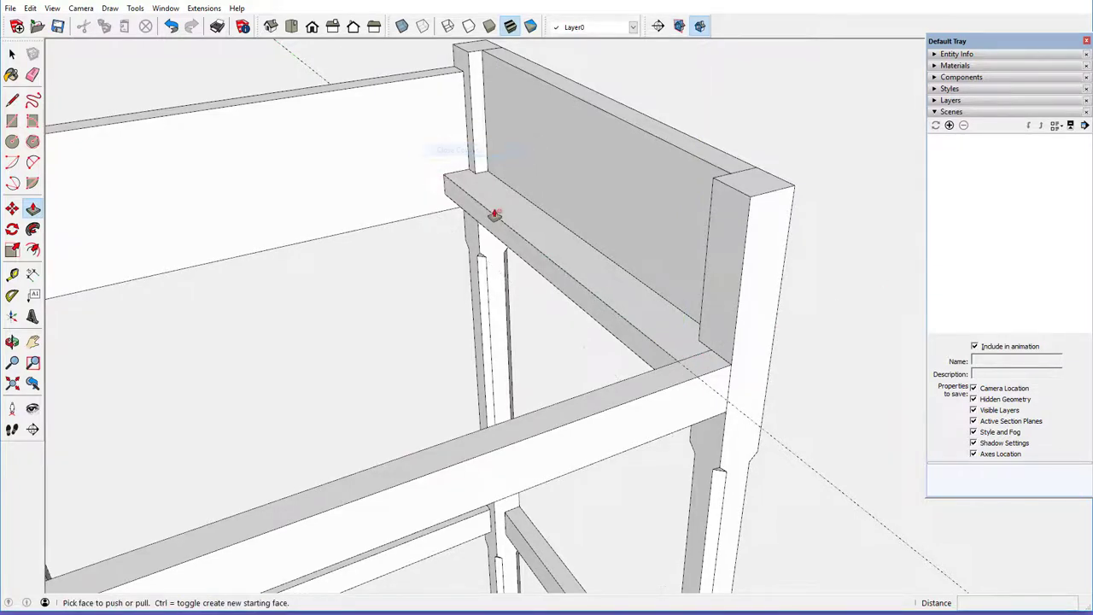
scroll(495, 213, down, 2)
scroll(495, 214, down, 1)
middle_drag(509, 219, 495, 225)
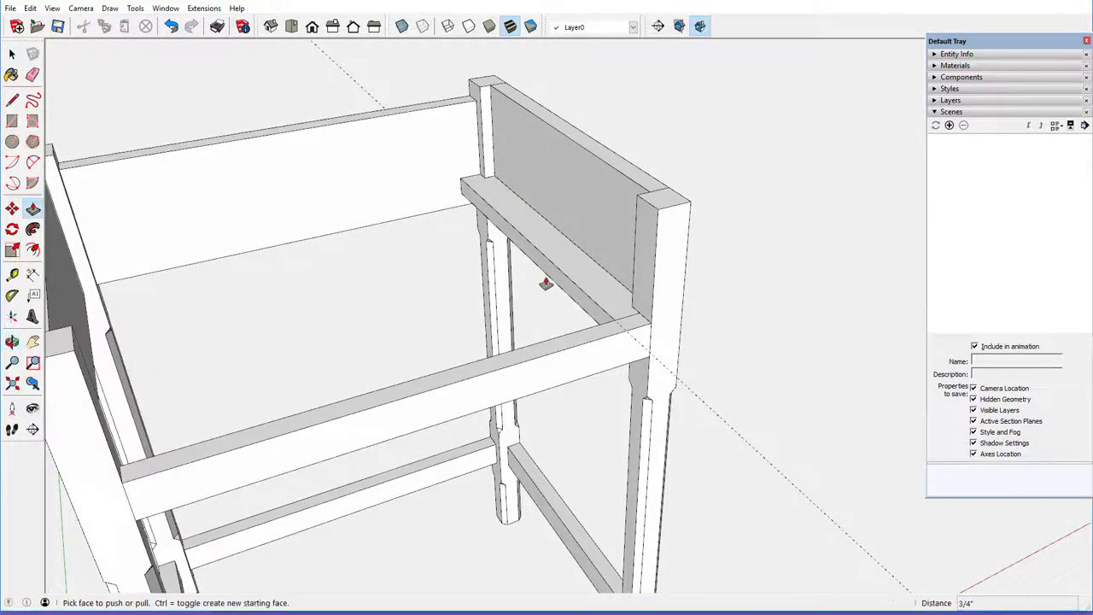
click(32, 74)
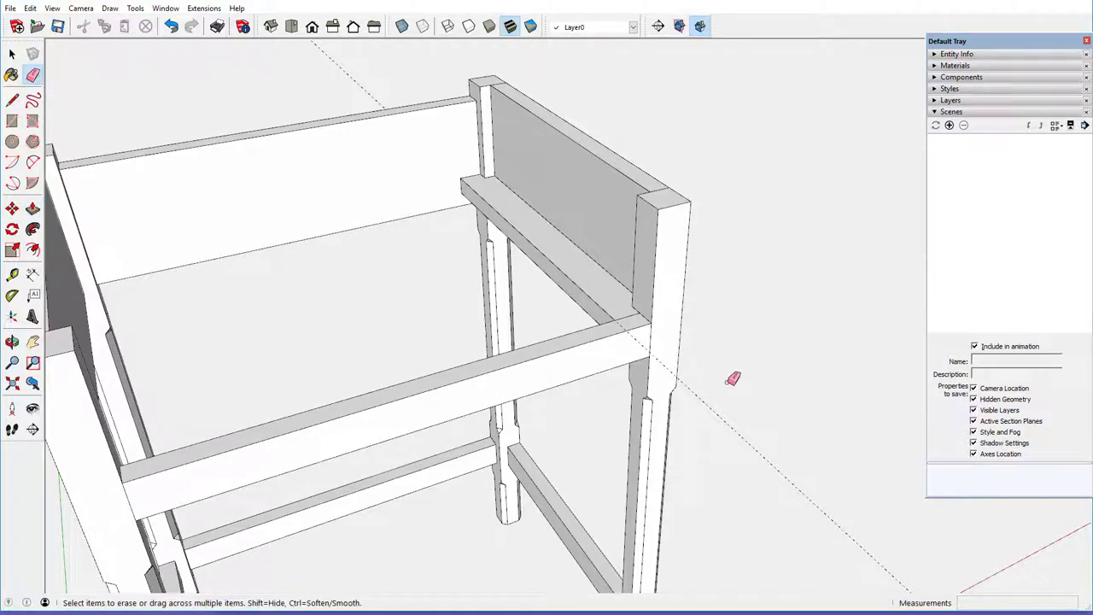
scroll(652, 333, up, 3)
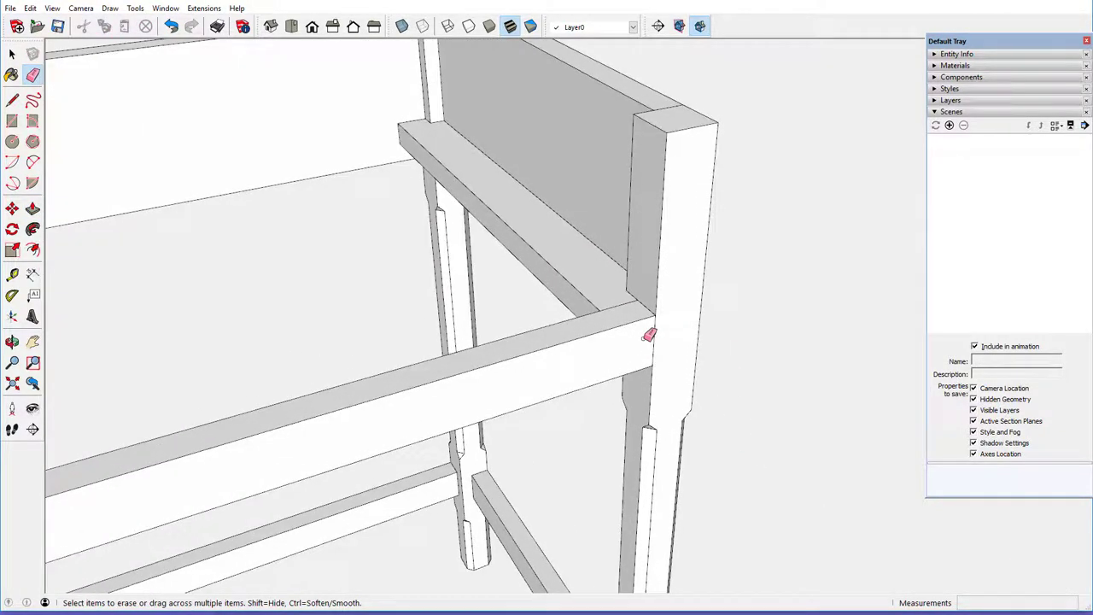
mouse_move(646, 330)
middle_down()
mouse_move(636, 344)
mouse_move(622, 336)
middle_up()
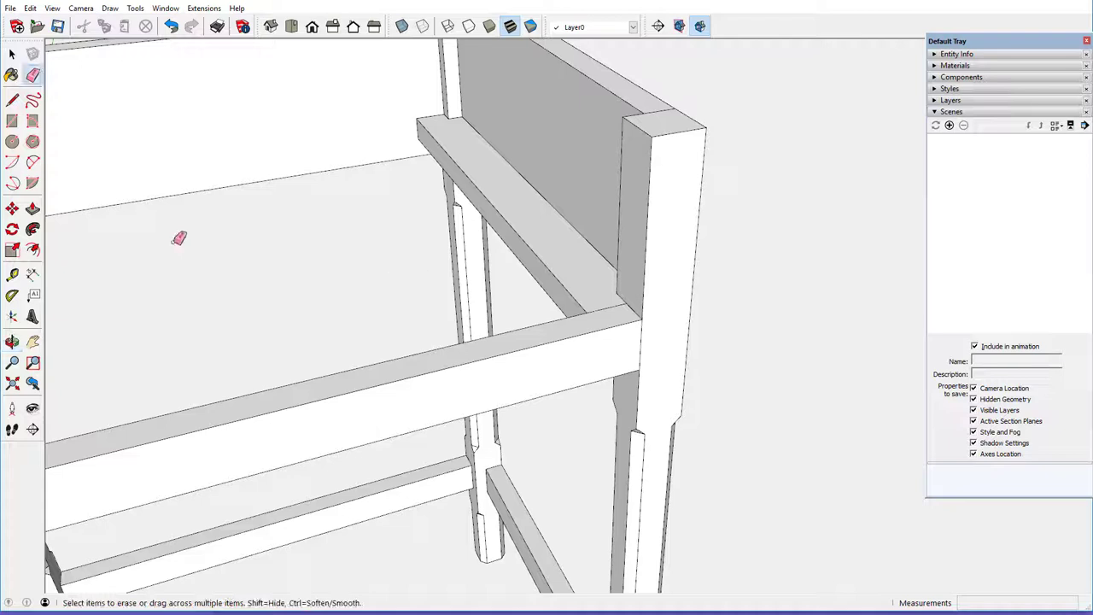
Copy the runner with Move+Ctrl about 7 5/8 inch along red, then view the loose rail's end
click(13, 210)
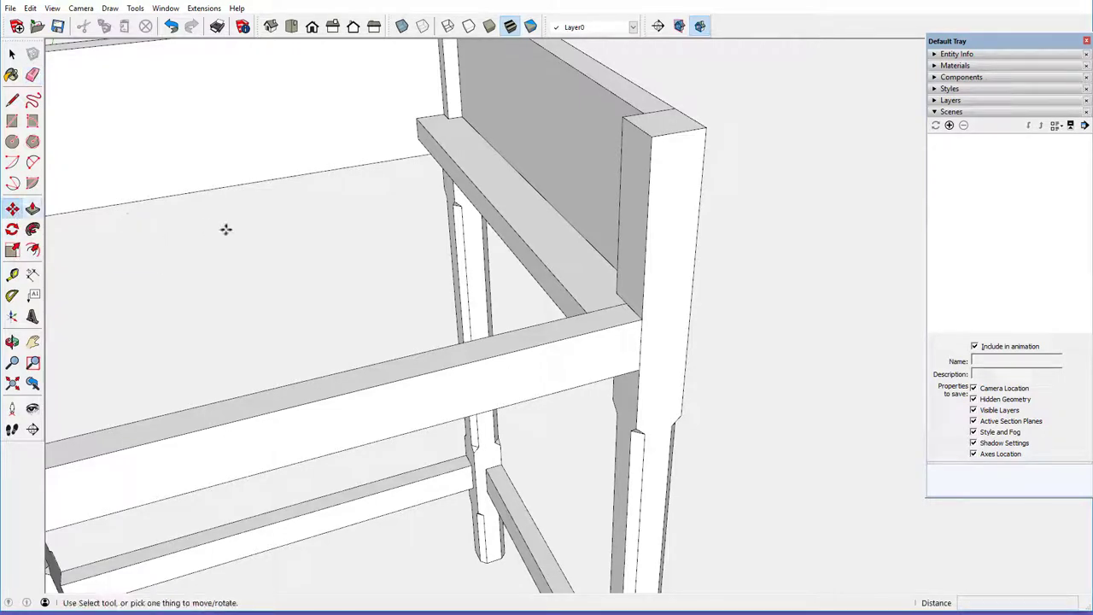
key(ctrl)
click(552, 252)
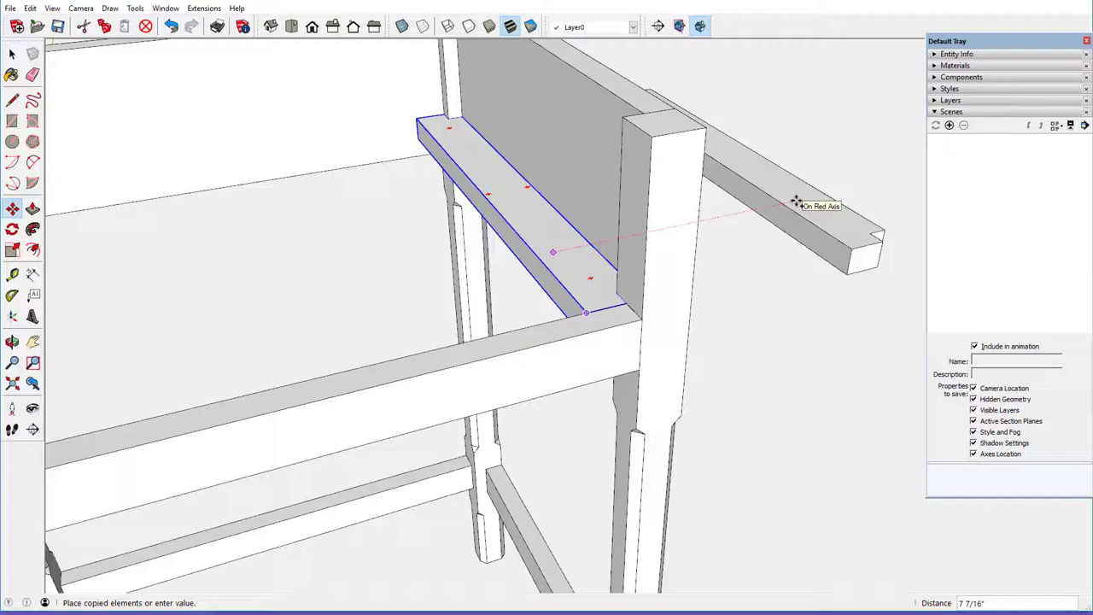
click(799, 199)
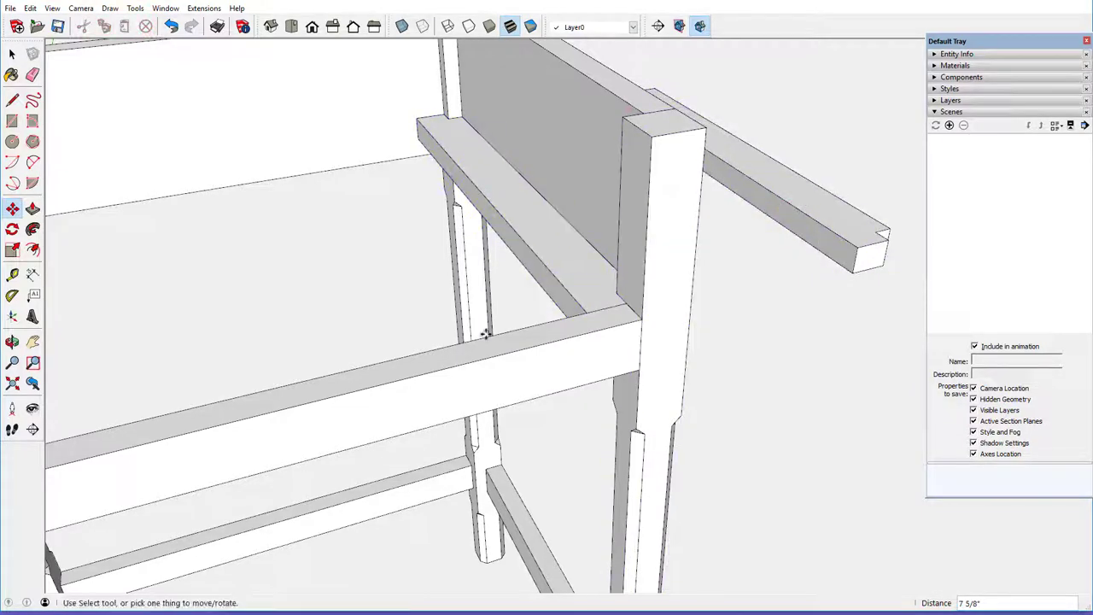
middle_drag(487, 334, 391, 356)
scroll(391, 355, down, 3)
scroll(705, 287, up, 5)
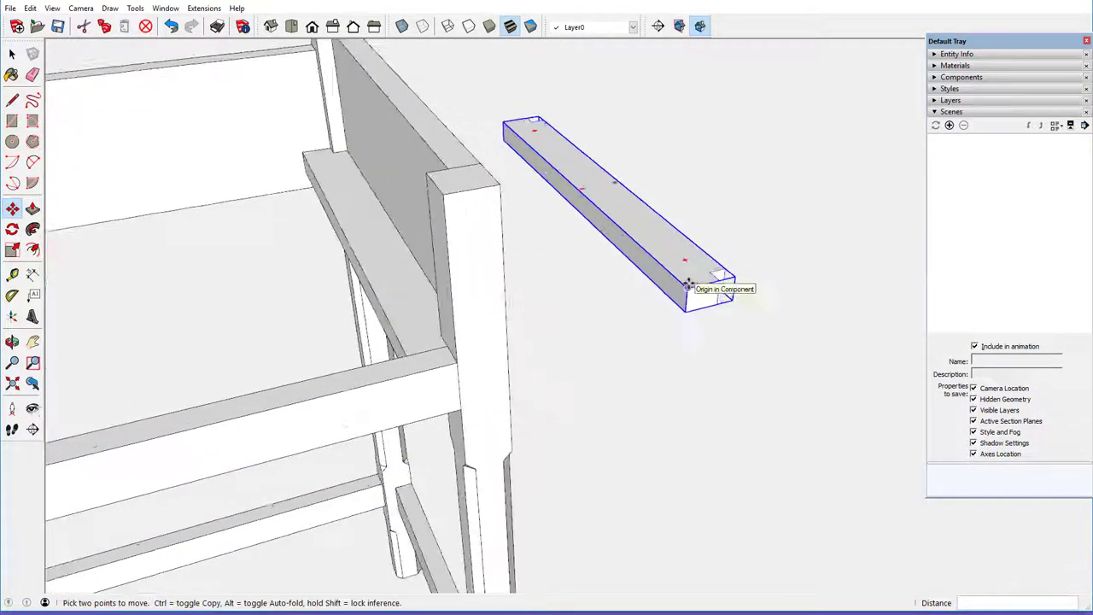
scroll(704, 286, up, 5)
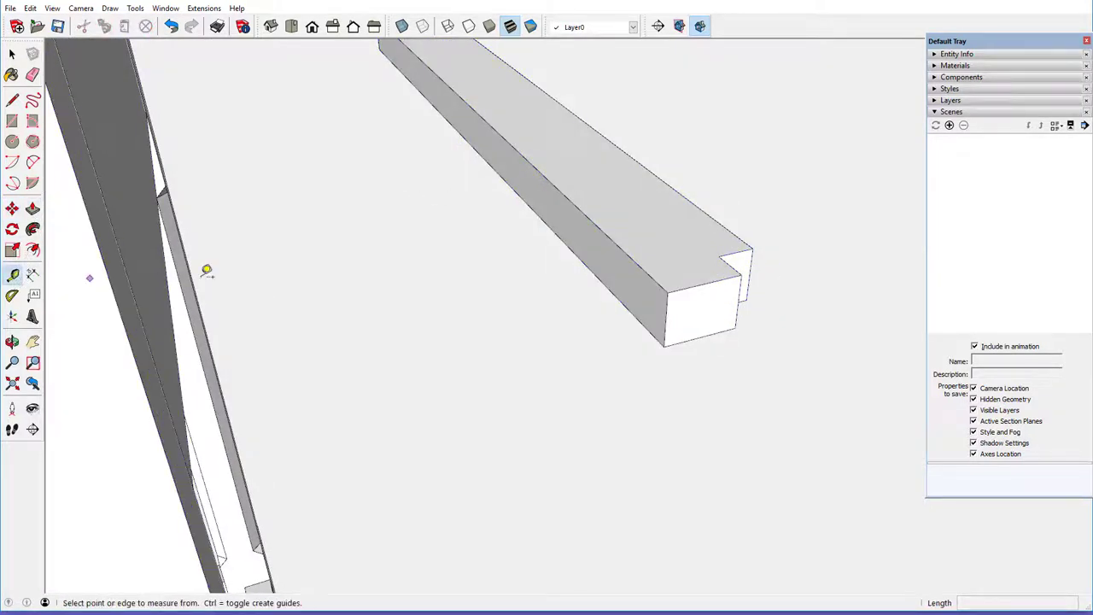
Measure 1/4 inch on the rail end and open the rail component for editing
click(693, 335)
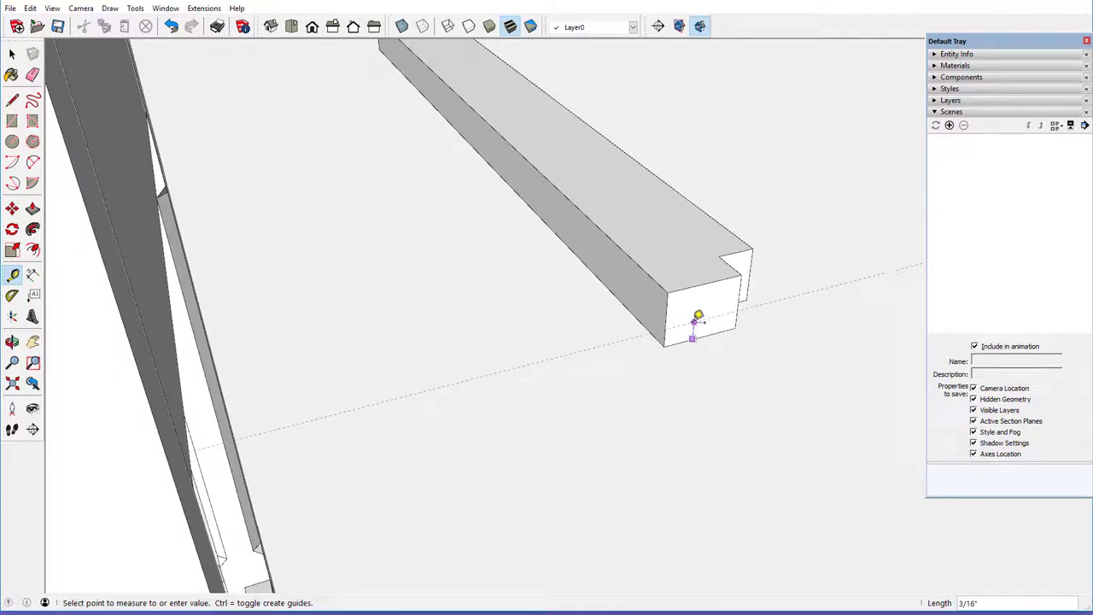
click(698, 317)
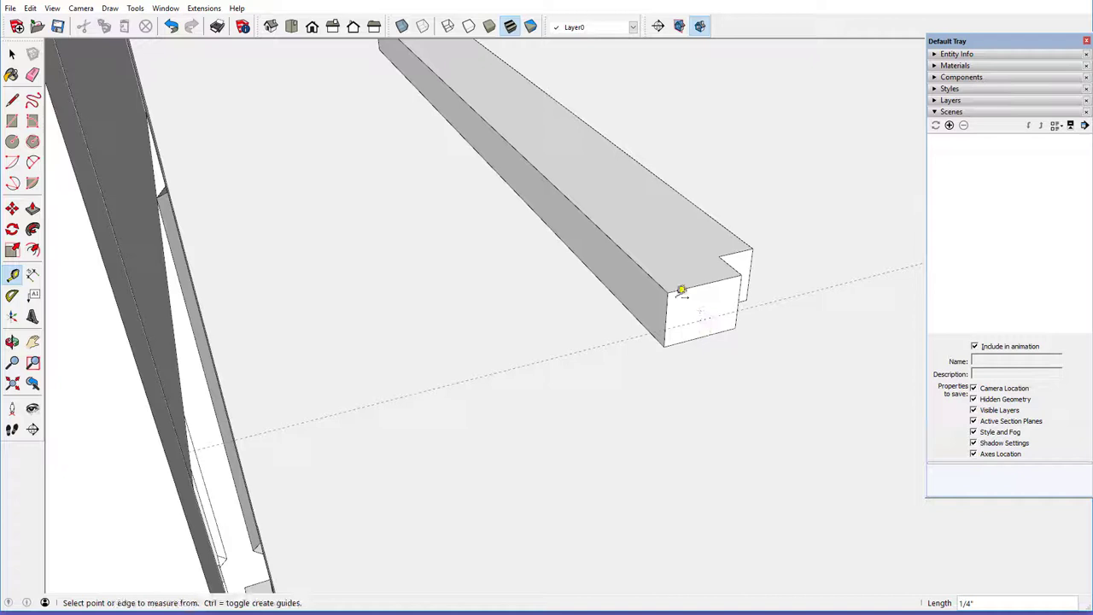
middle_drag(618, 268, 663, 273)
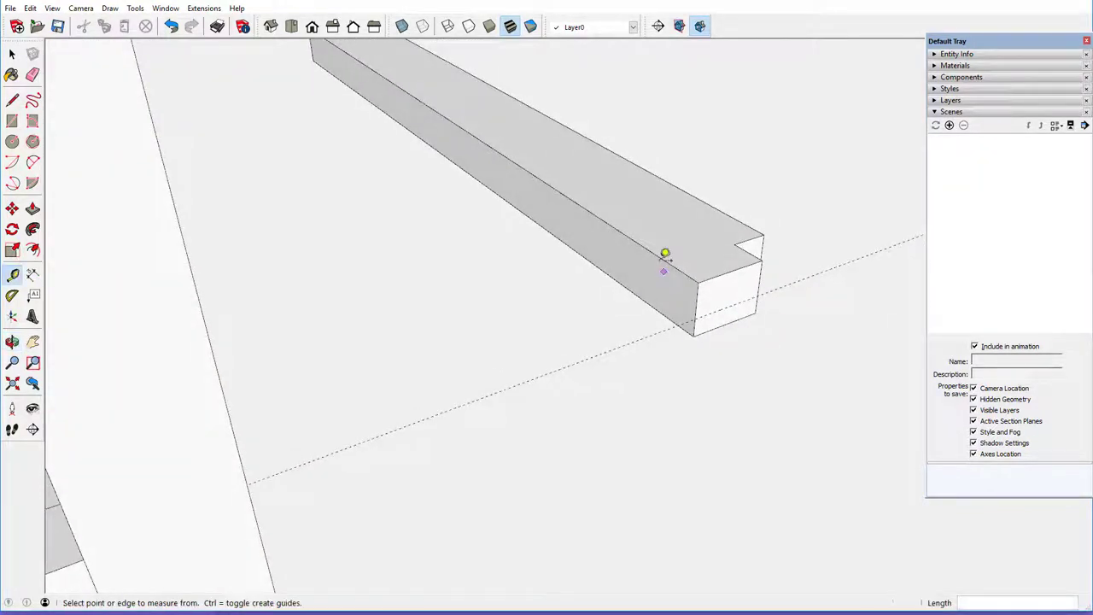
right_click(652, 230)
click(698, 293)
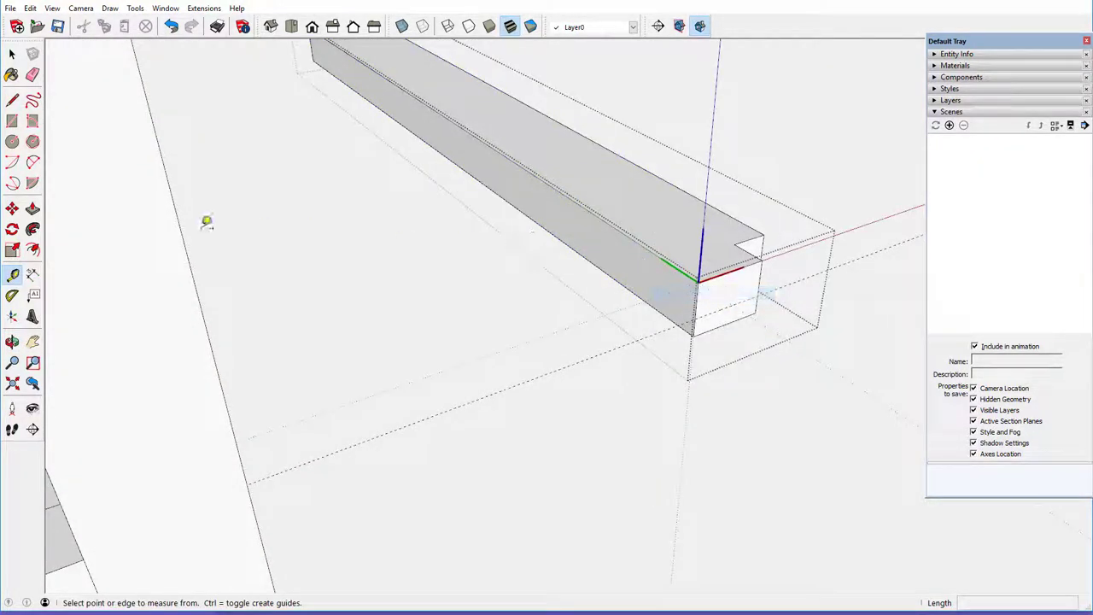
click(12, 100)
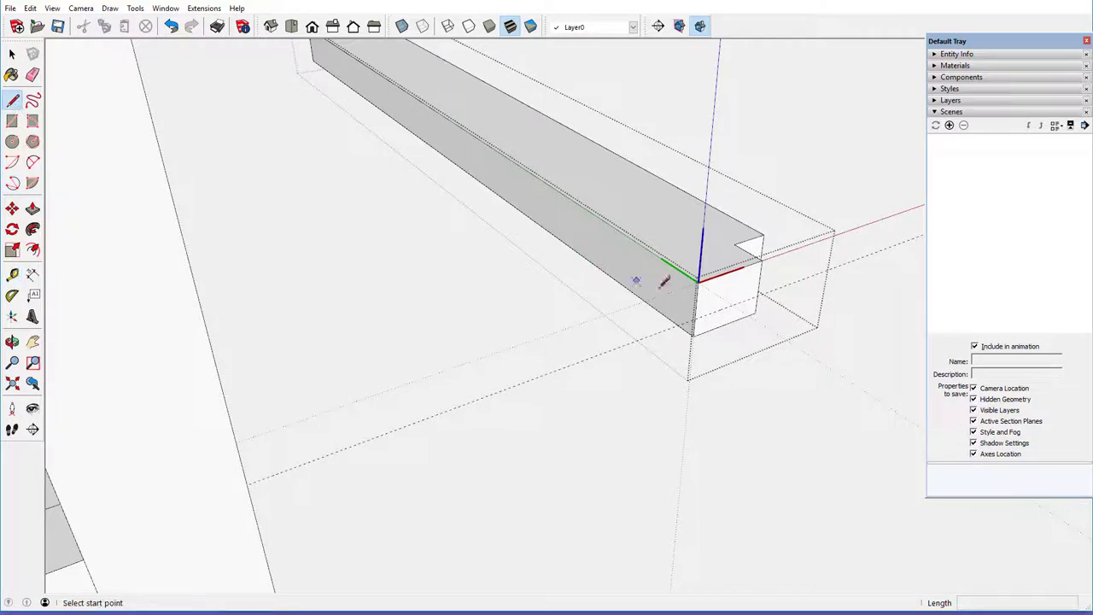
click(694, 319)
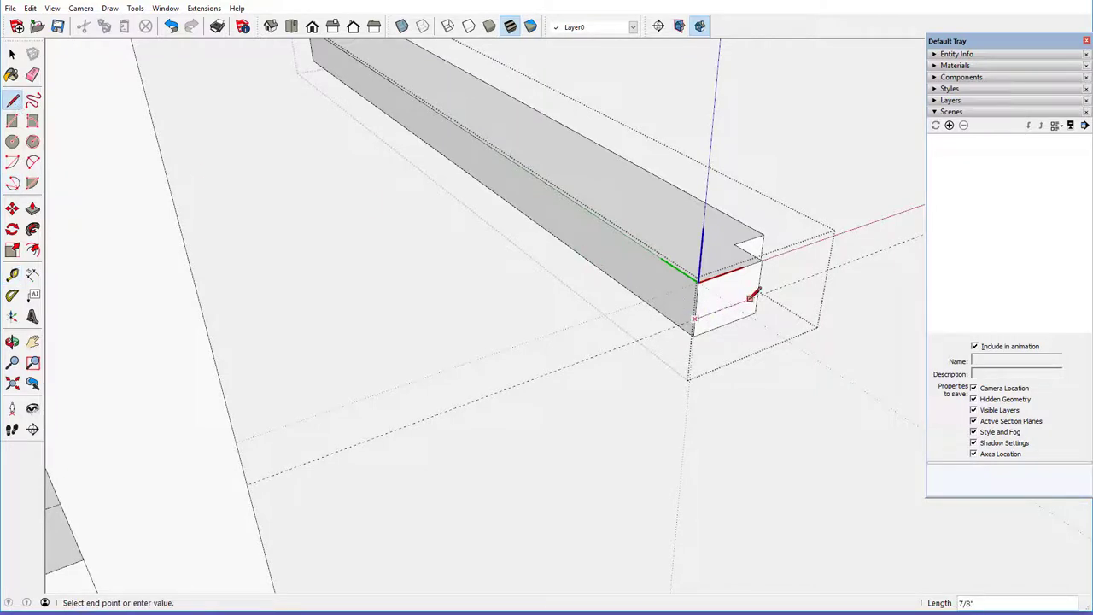
key(Escape)
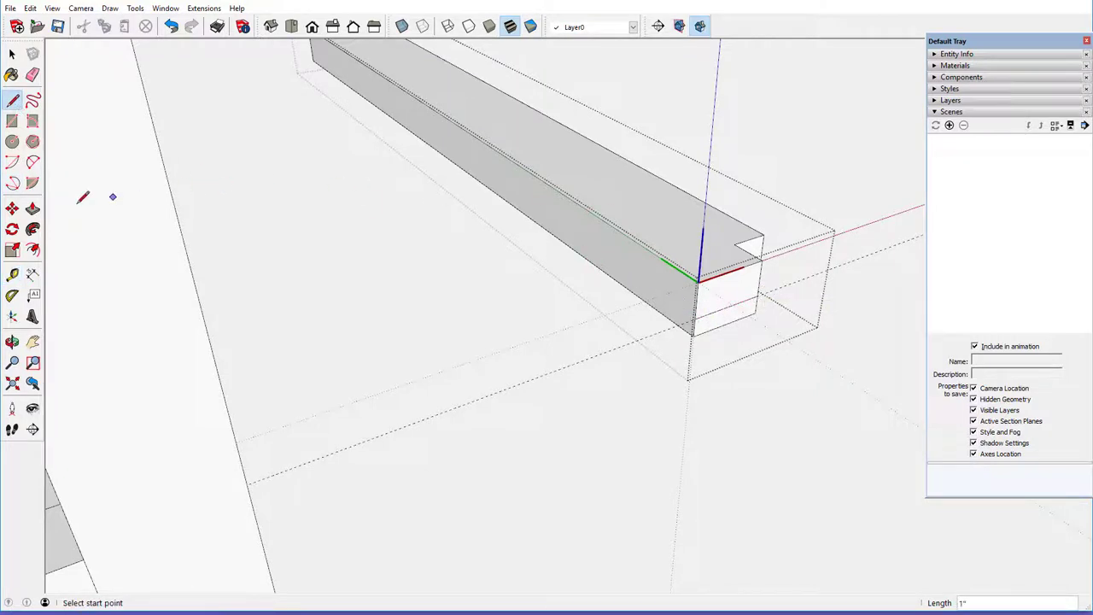
Push the lower end face out 1/4 inch into a ledge and close the component
click(32, 208)
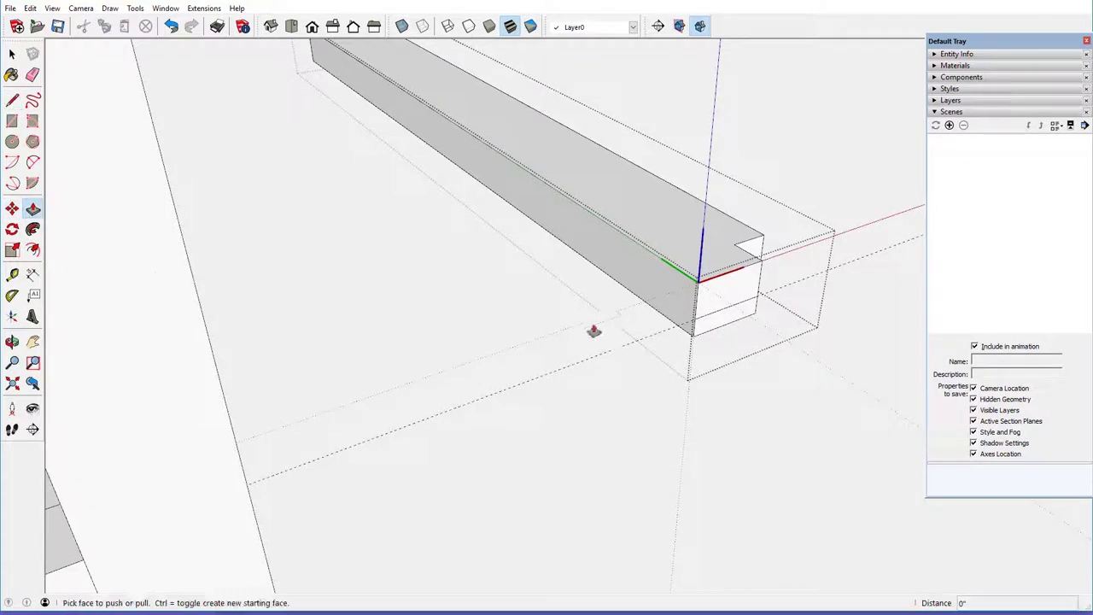
click(709, 325)
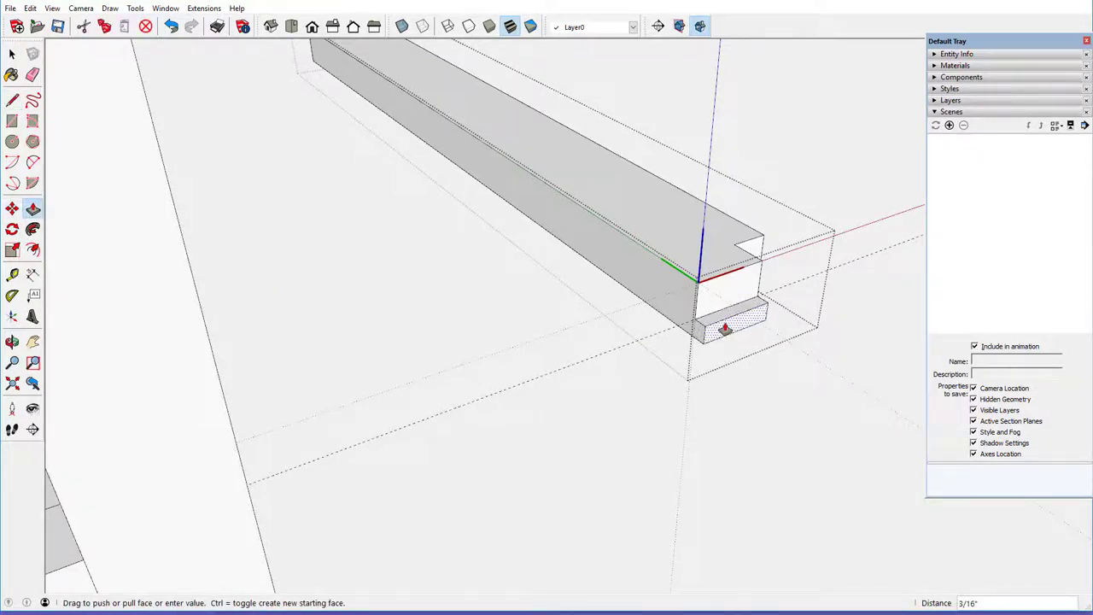
click(729, 329)
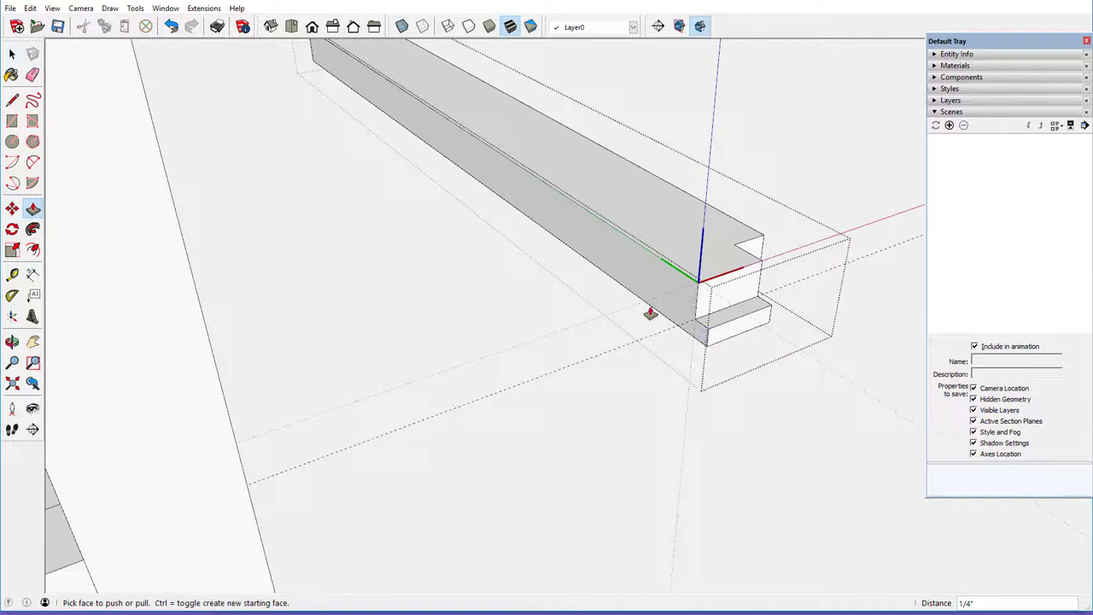
scroll(646, 310, down, 3)
click(32, 77)
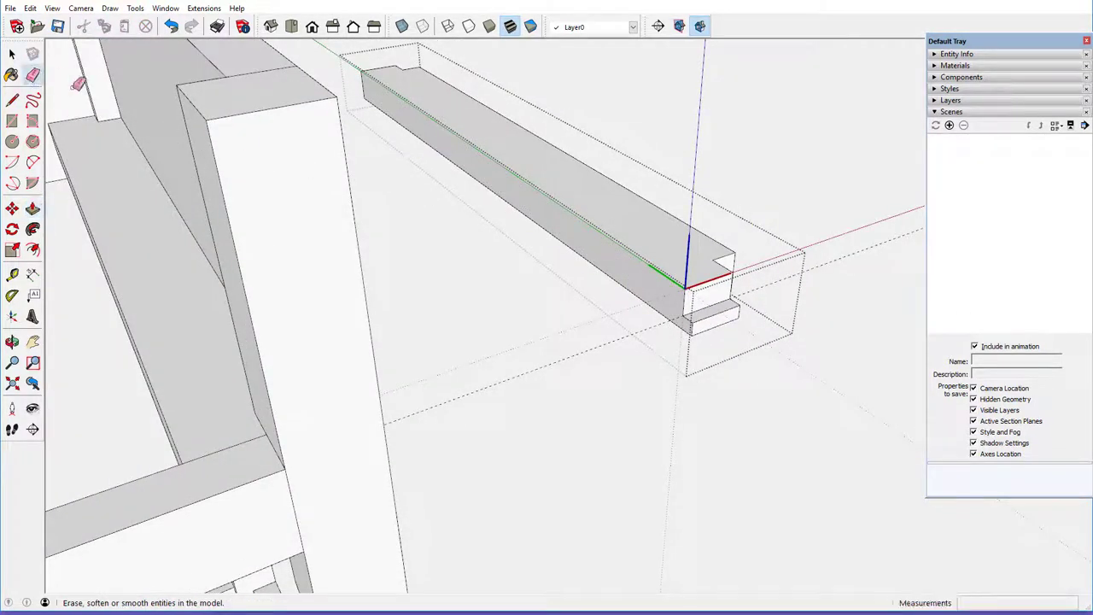
right_click(785, 179)
click(798, 188)
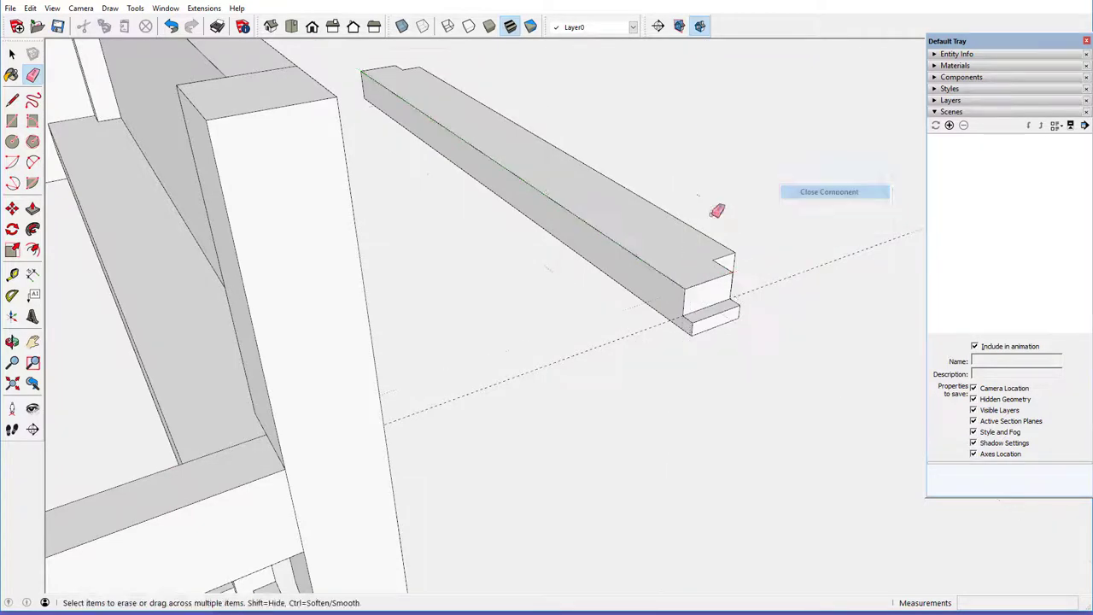
mouse_move(668, 244)
middle_down()
mouse_move(651, 257)
mouse_move(778, 271)
mouse_move(629, 302)
mouse_move(139, 261)
mouse_move(81, 267)
mouse_move(349, 293)
mouse_move(435, 321)
middle_up()
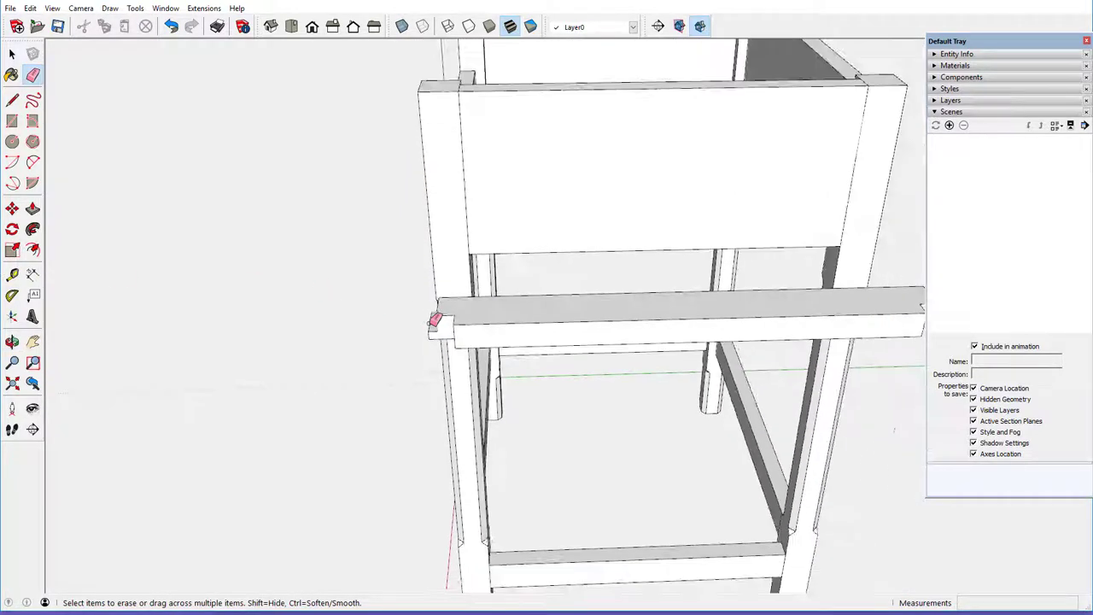
Open the rail for editing and draw a line dividing its end face
scroll(666, 317, down, 5)
mouse_move(850, 310)
middle_down()
mouse_move(551, 260)
mouse_move(529, 276)
middle_up()
scroll(528, 280, up, 5)
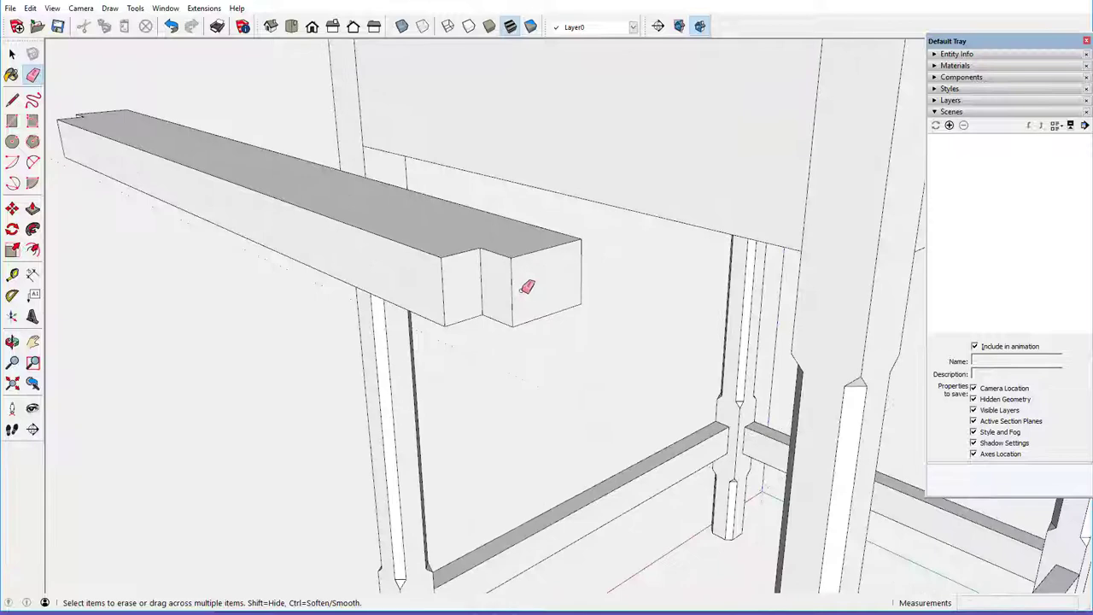
scroll(527, 287, up, 2)
right_click(531, 282)
click(581, 349)
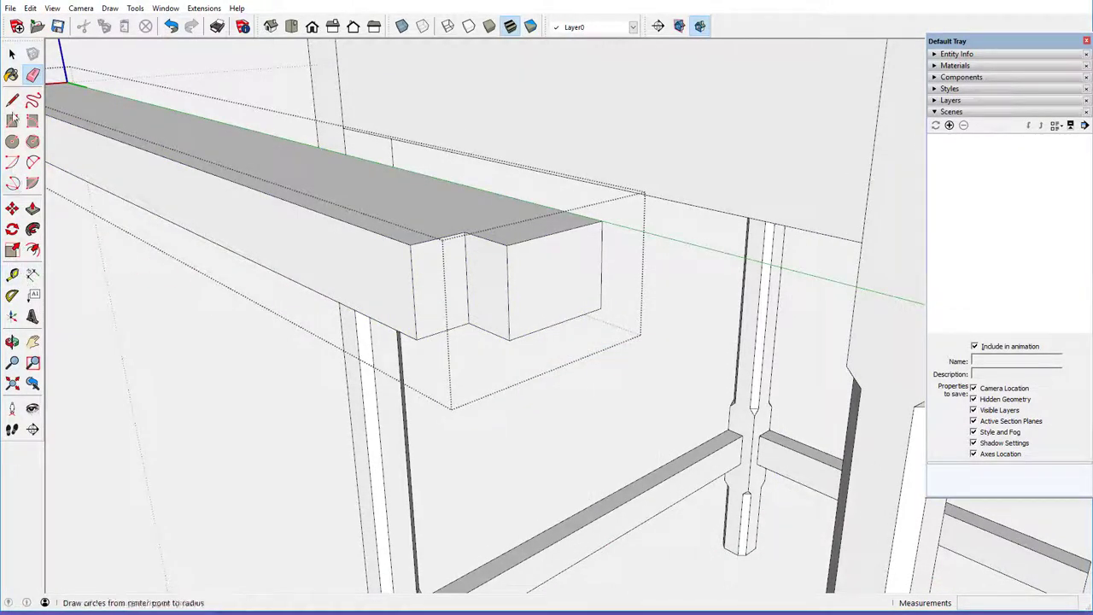
click(12, 99)
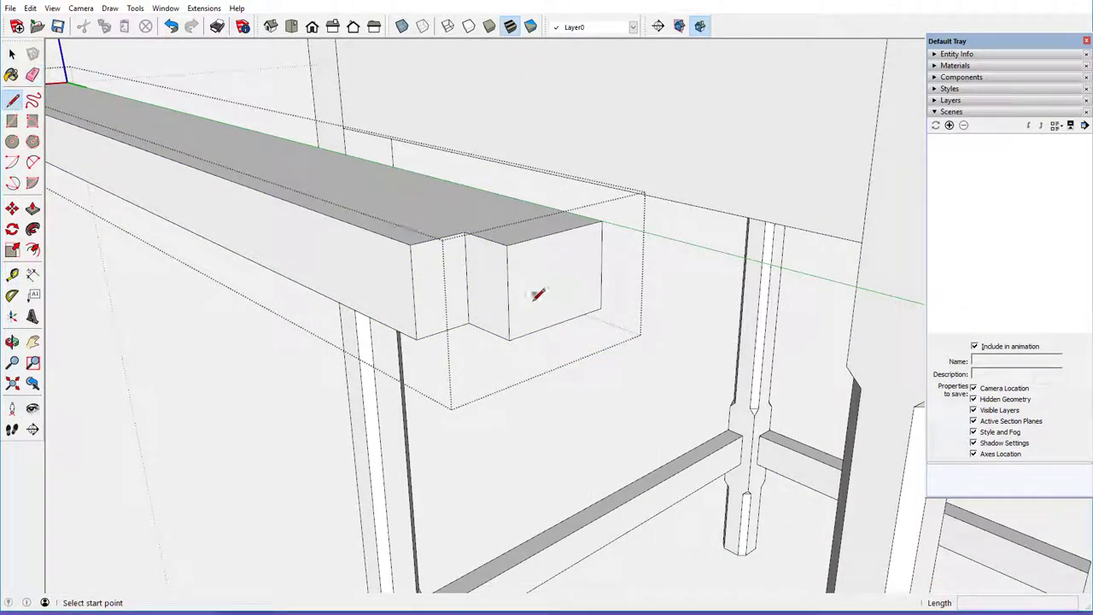
click(509, 338)
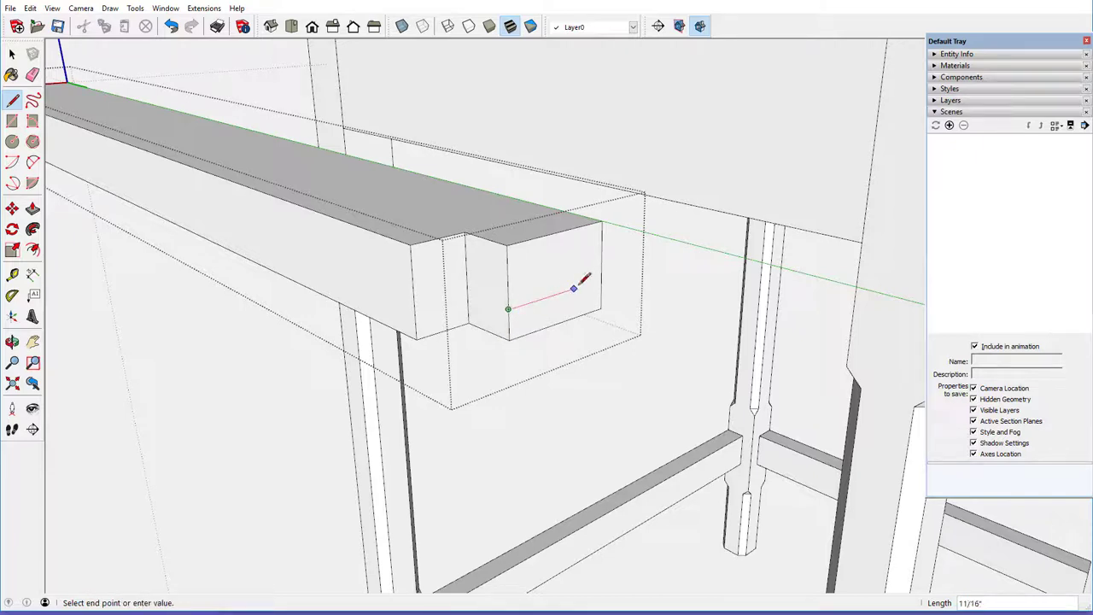
click(601, 279)
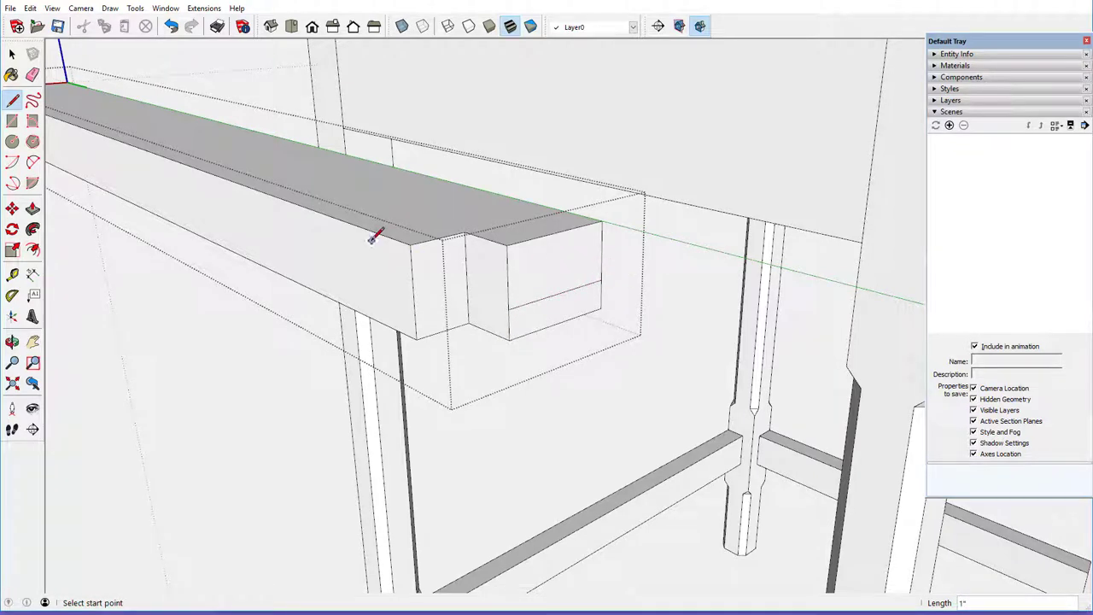
Extrude the lower end face outward into a ledge and close the rail group
click(33, 208)
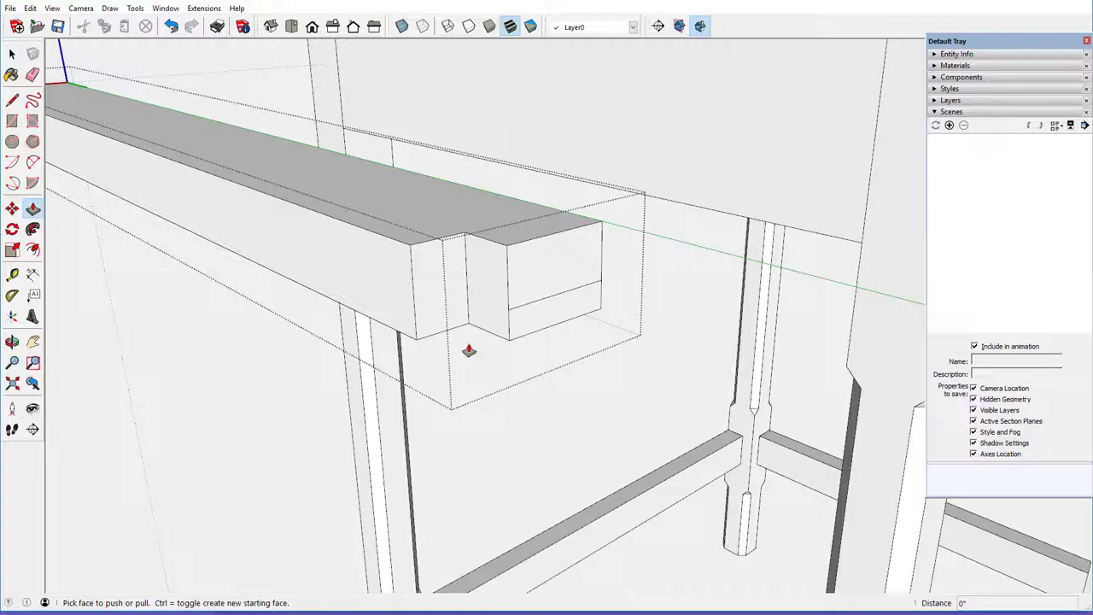
drag(532, 324, 532, 313)
middle_drag(532, 313, 589, 344)
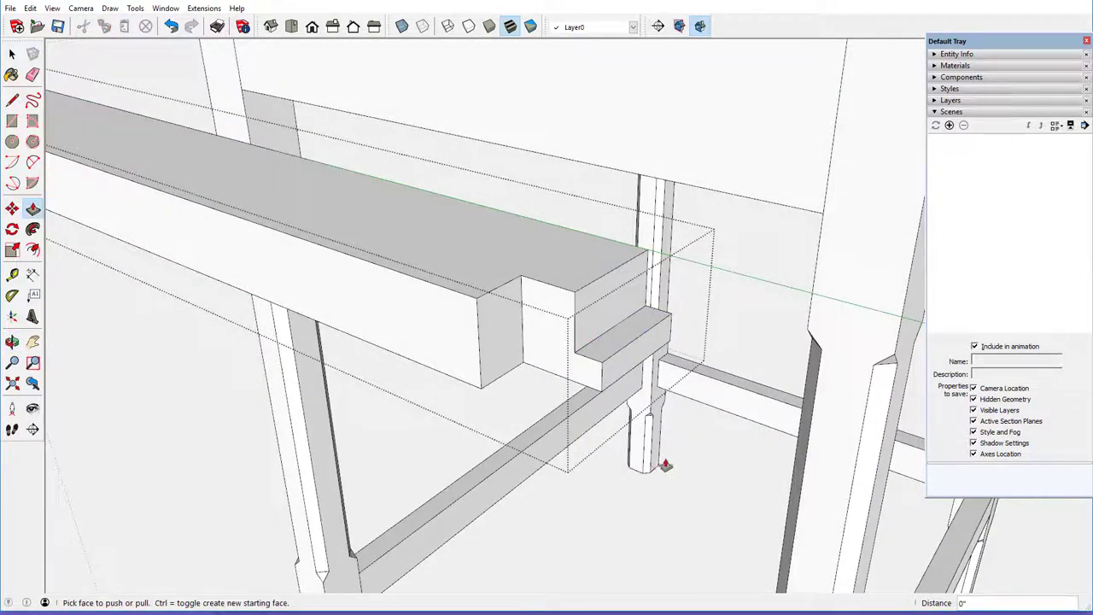
right_click(706, 454)
click(726, 459)
Orbit and zoom in on the corner where the runner meets the front chamfered post
scroll(608, 373, down, 1)
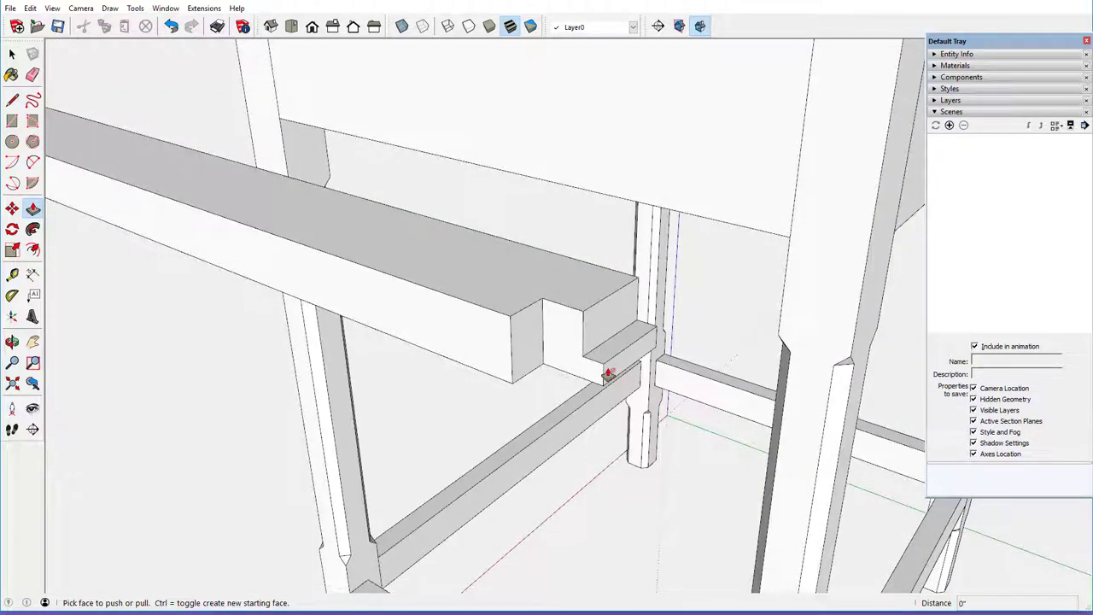
scroll(608, 373, down, 5)
middle_drag(397, 298, 868, 318)
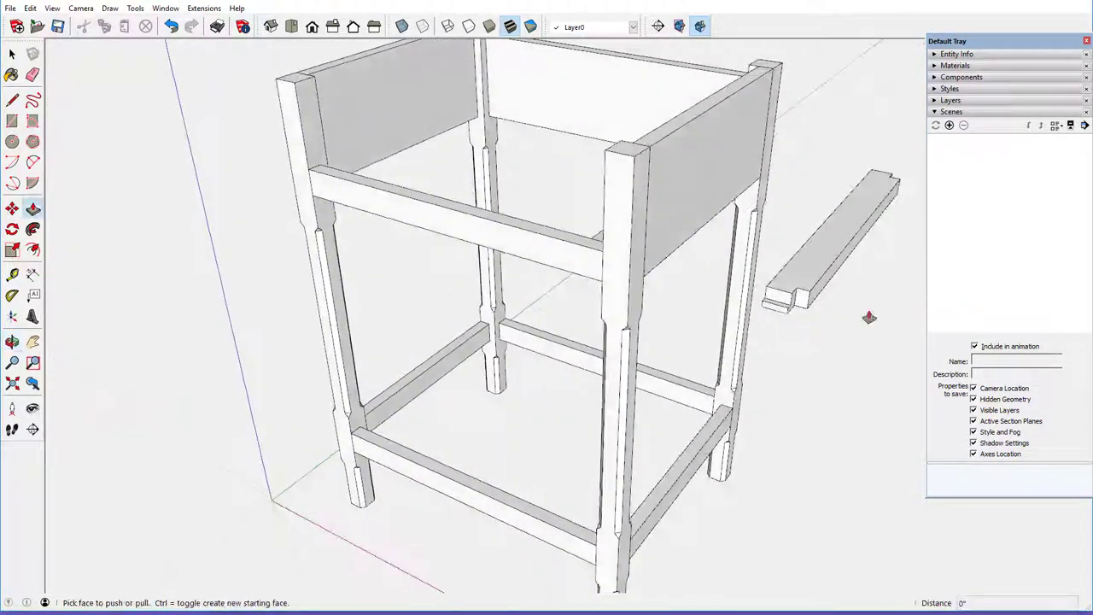
middle_drag(487, 237, 727, 247)
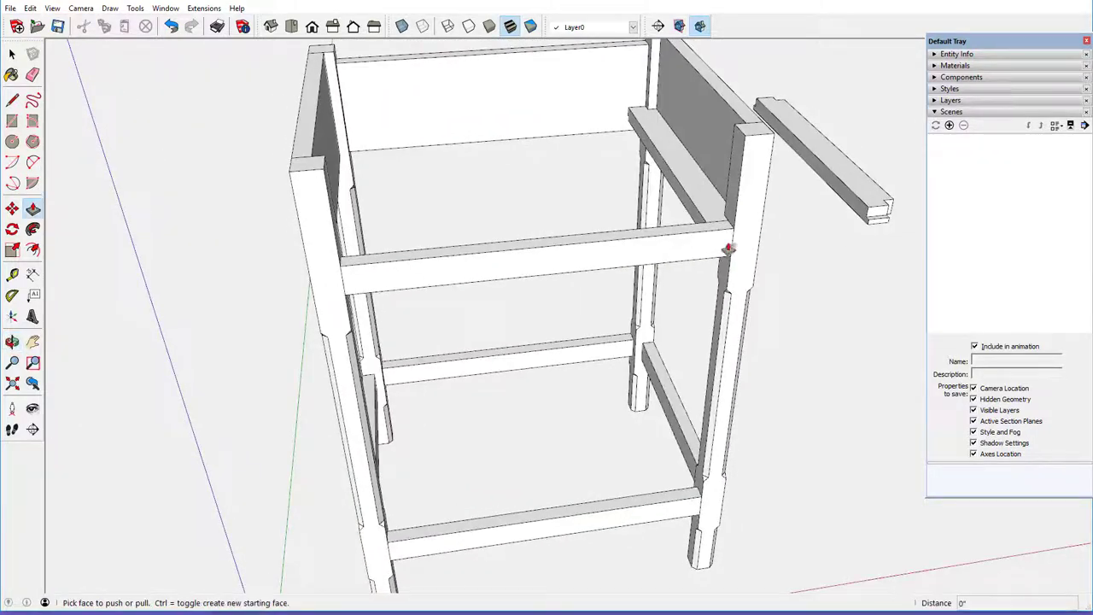
scroll(629, 78, up, 6)
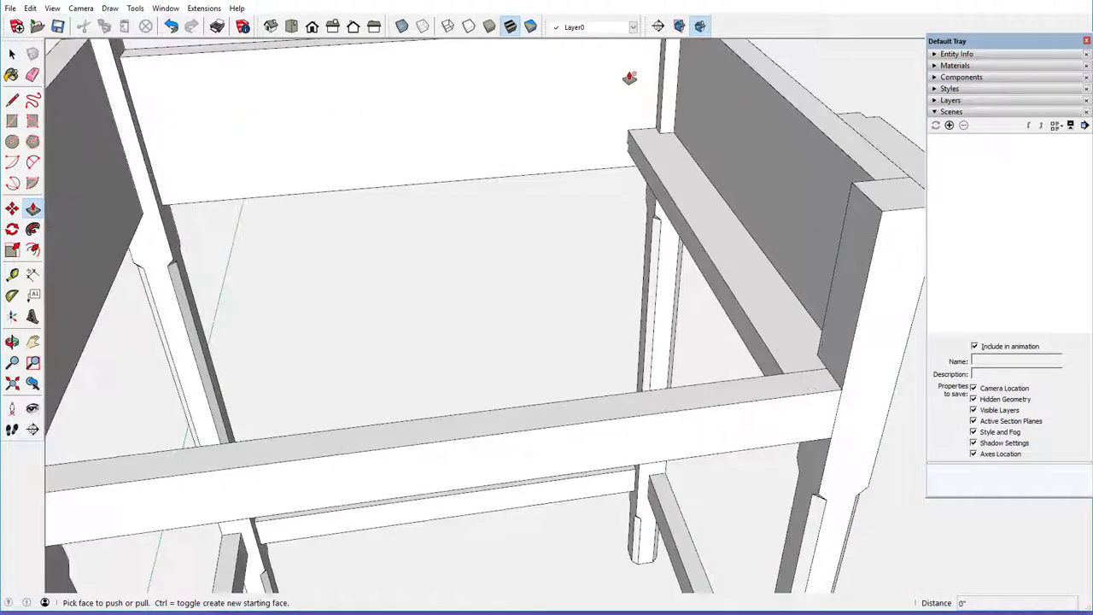
middle_drag(617, 97, 590, 124)
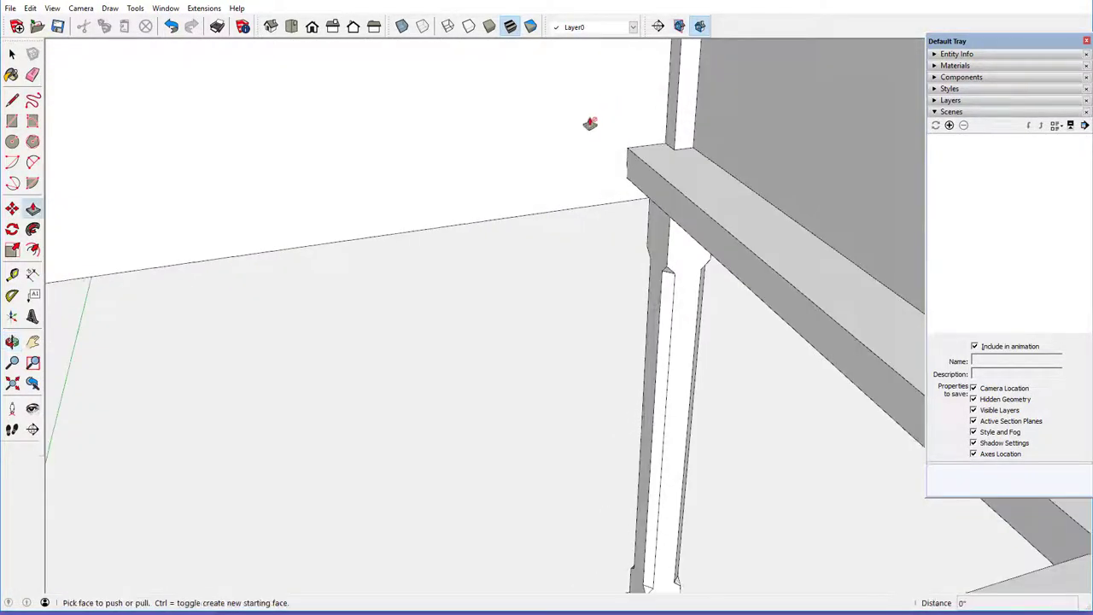
scroll(638, 138, up, 5)
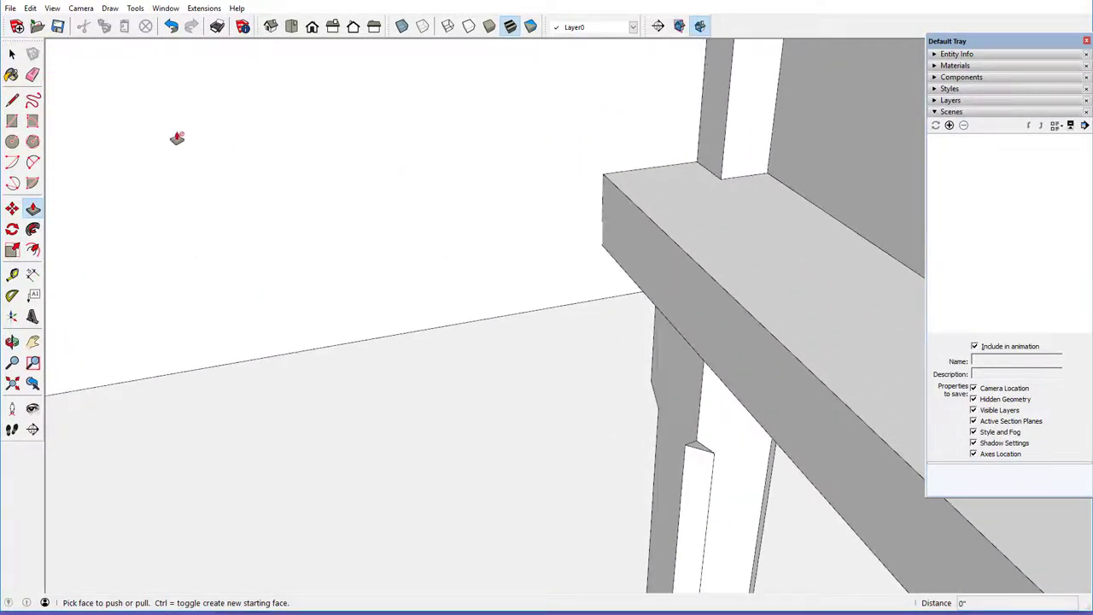
Open the runner component for editing in X-Ray view, looking at its end
click(12, 53)
click(427, 175)
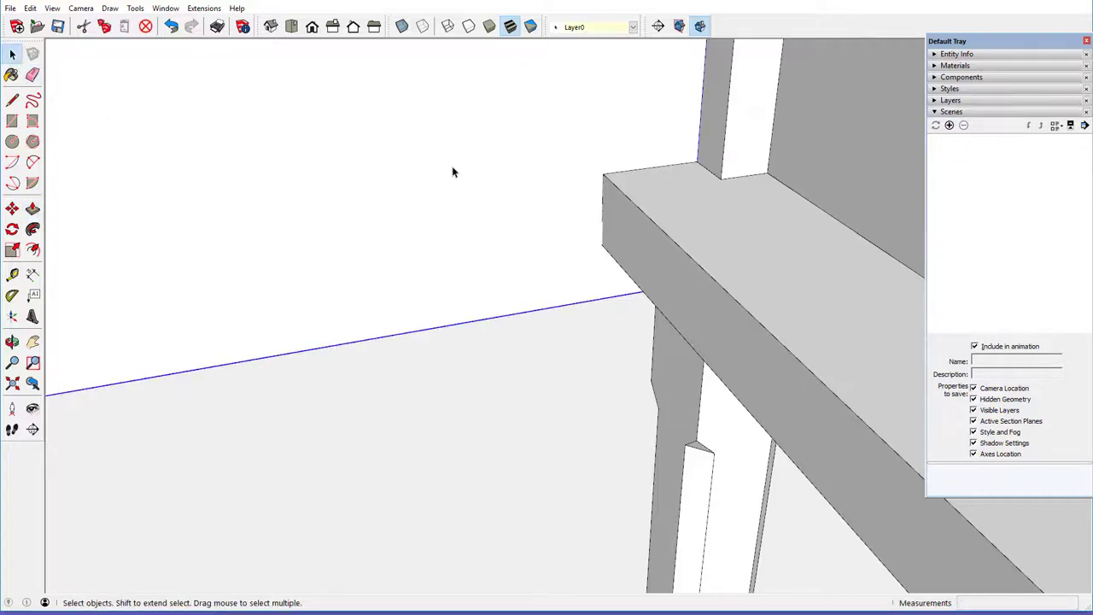
right_click(453, 167)
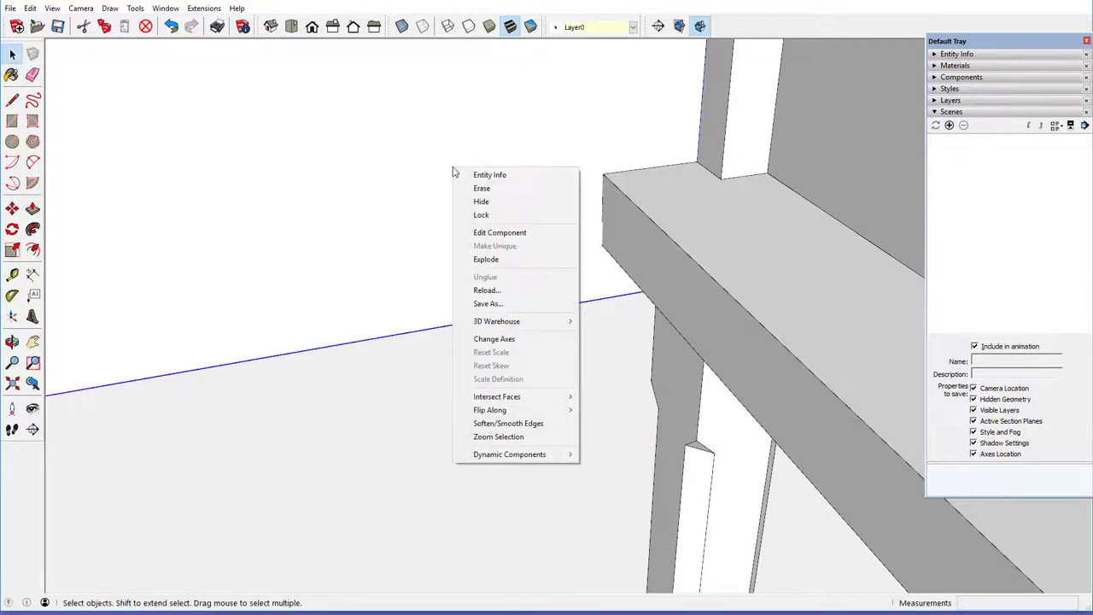
click(488, 234)
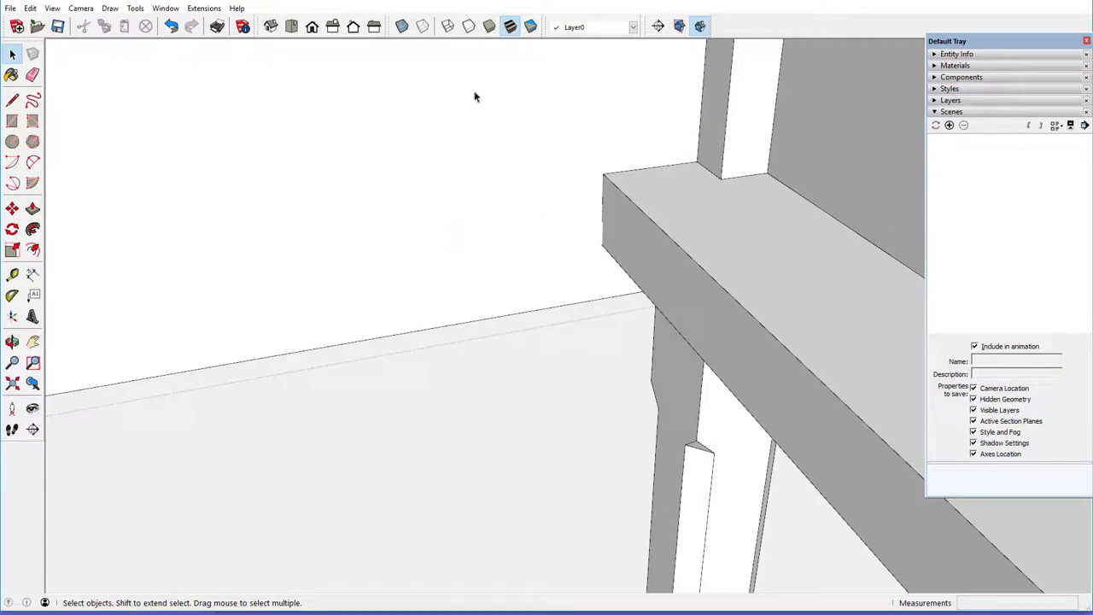
click(401, 26)
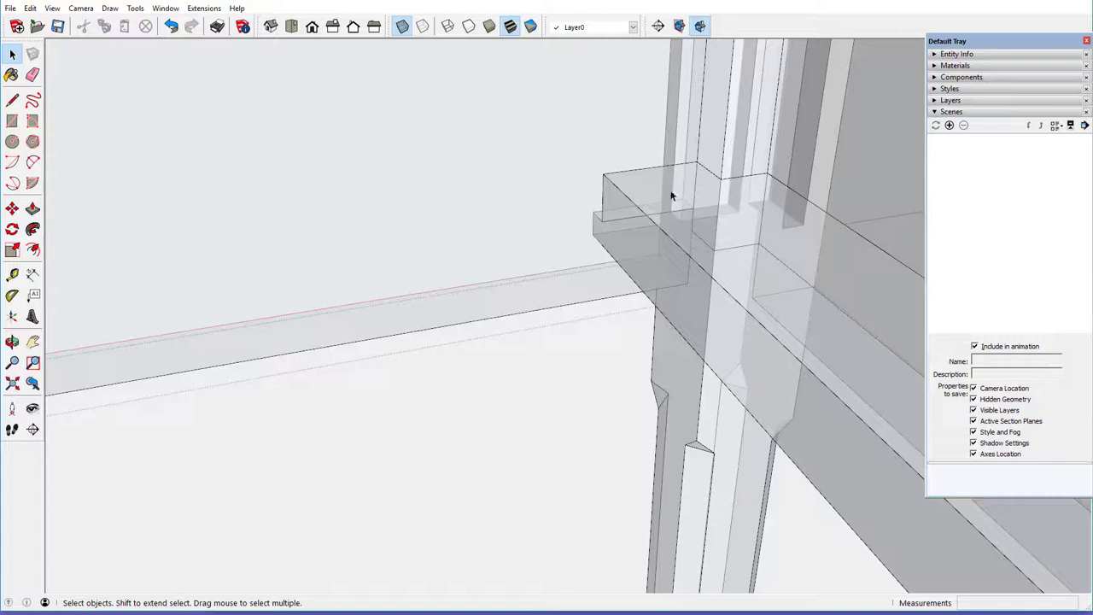
scroll(671, 197, up, 5)
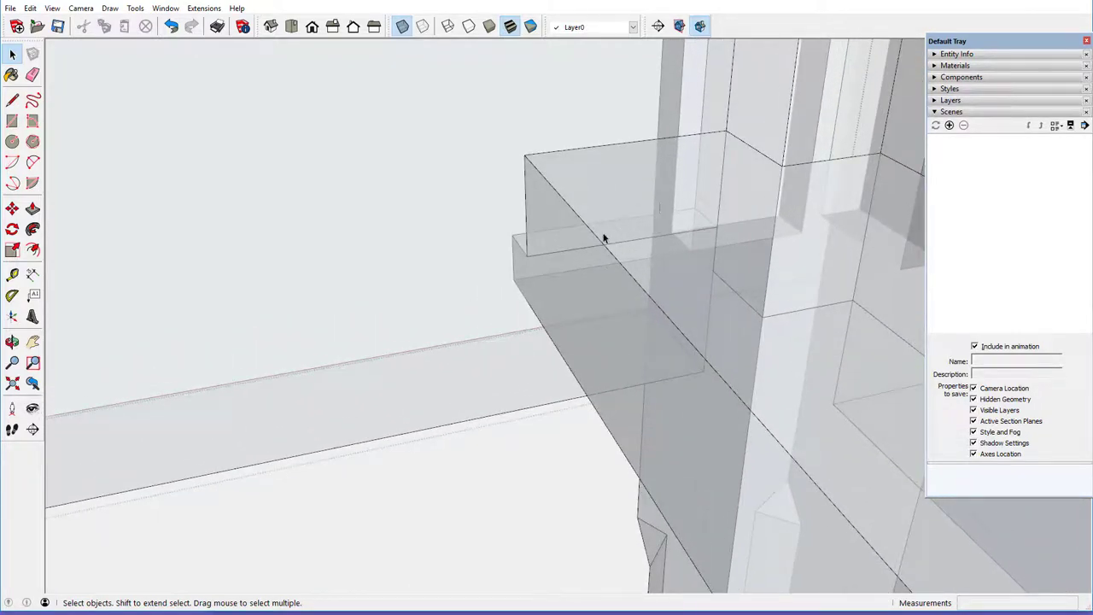
middle_drag(603, 238, 627, 185)
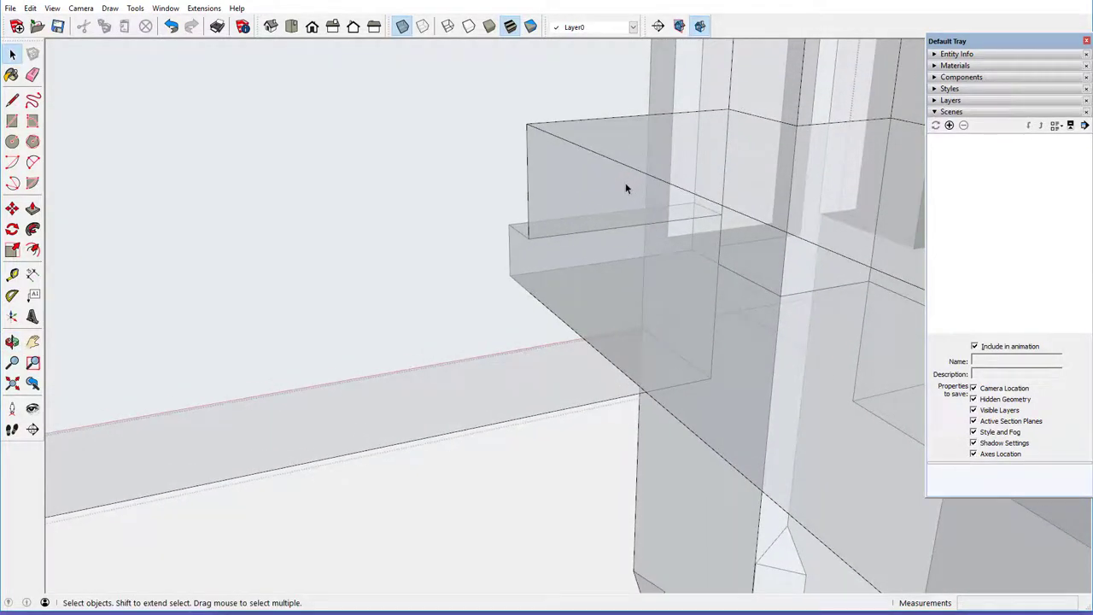
mouse_move(583, 254)
middle_down()
mouse_move(730, 267)
mouse_move(627, 270)
mouse_move(592, 248)
middle_up()
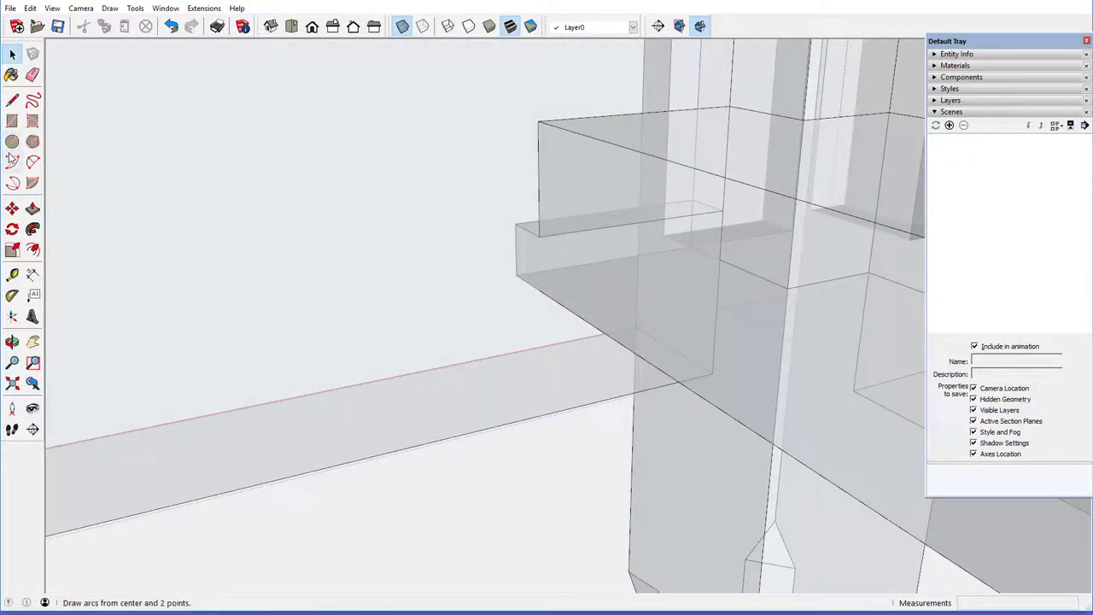
Draw a 1" x 1/4" rectangle at the runner end and push it in 1/4 inch
click(12, 121)
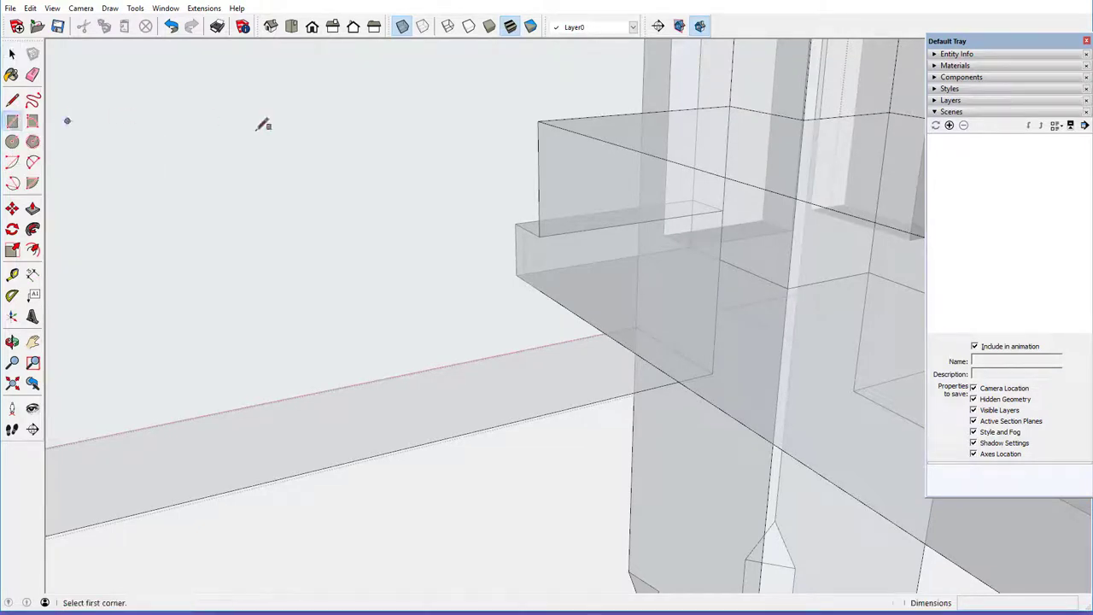
click(722, 209)
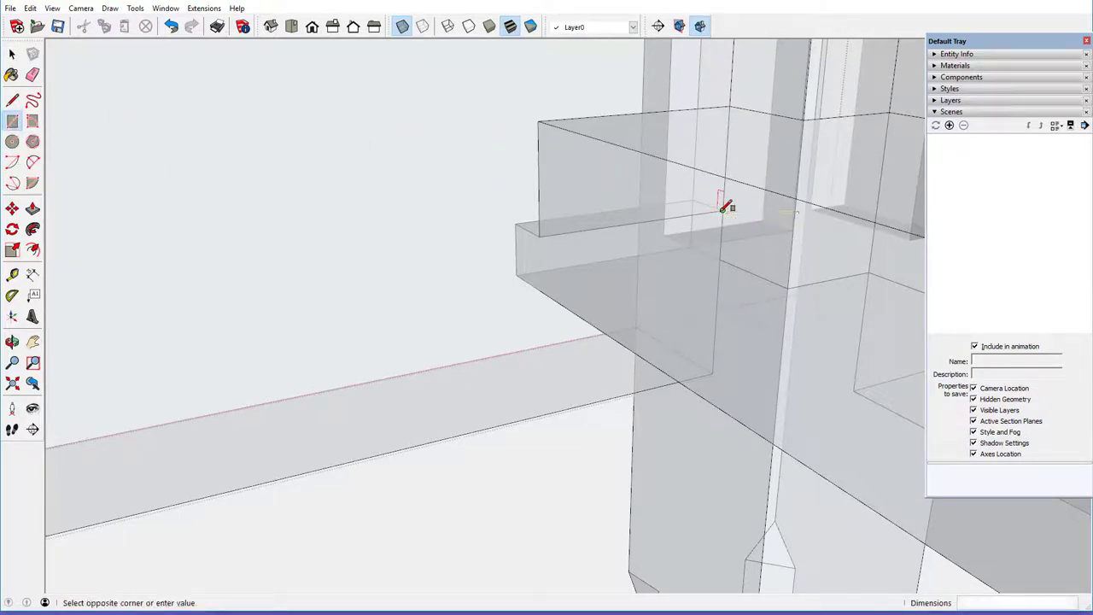
click(540, 287)
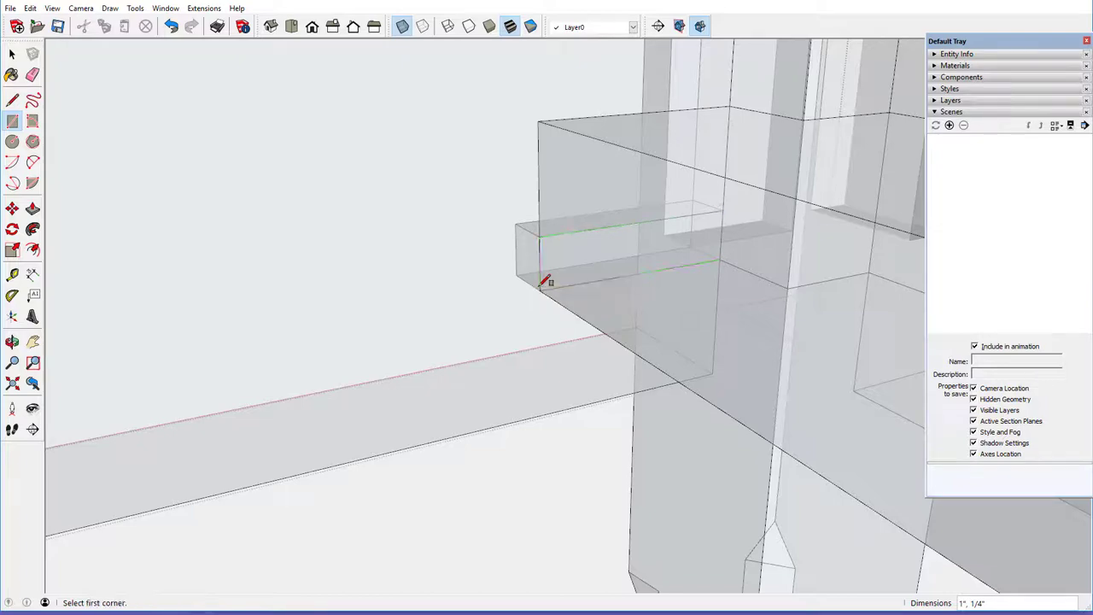
click(32, 208)
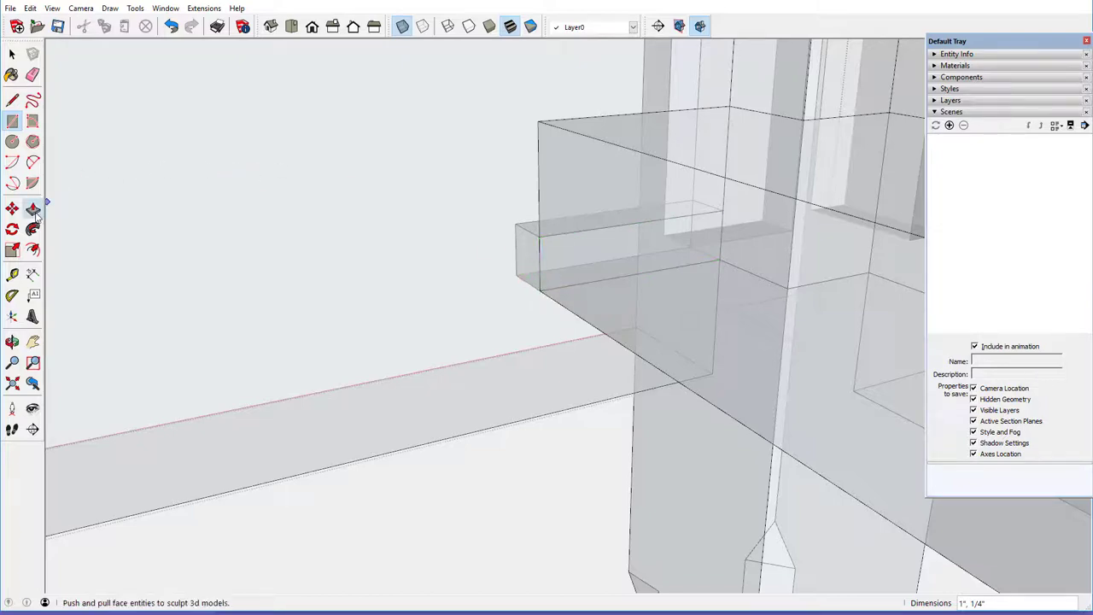
drag(568, 267, 517, 227)
Close the runner component and turn X-Ray off
scroll(576, 276, down, 3)
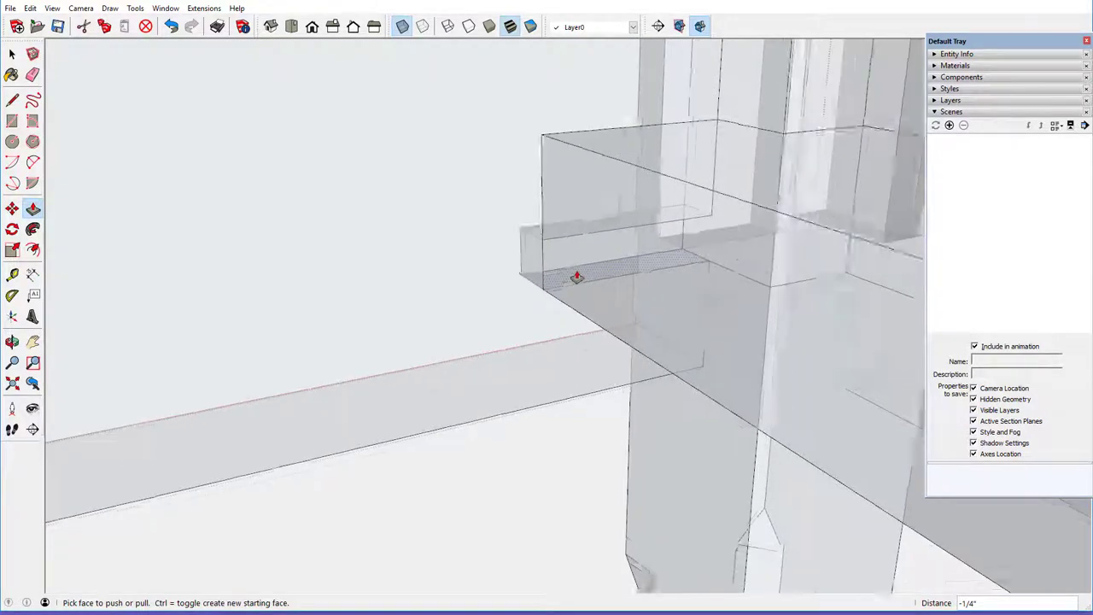
scroll(577, 275, down, 3)
scroll(666, 253, down, 4)
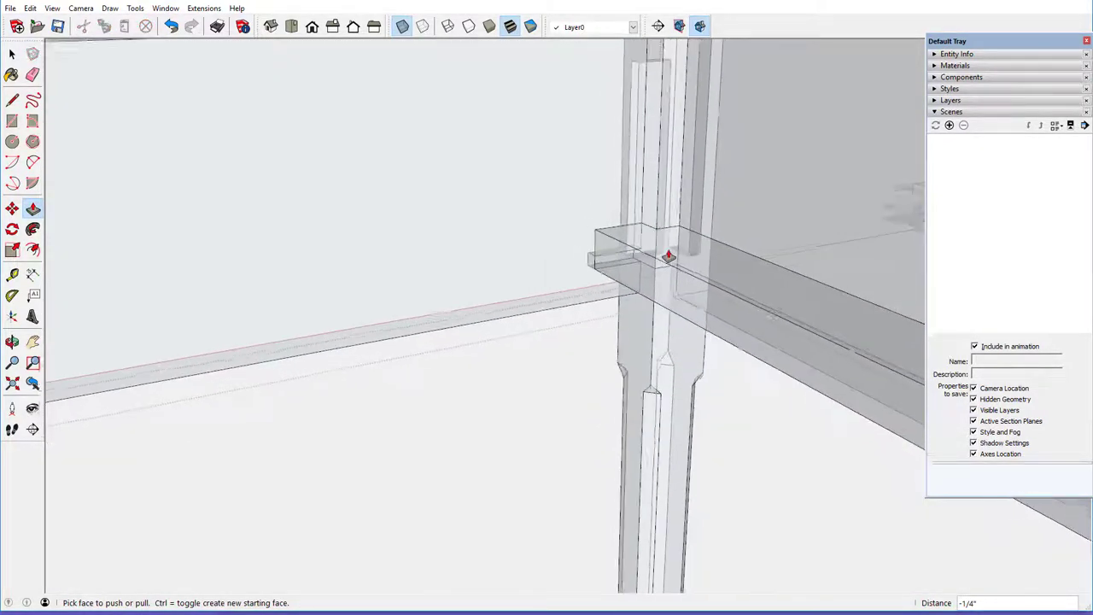
scroll(665, 253, down, 5)
middle_drag(593, 247, 390, 219)
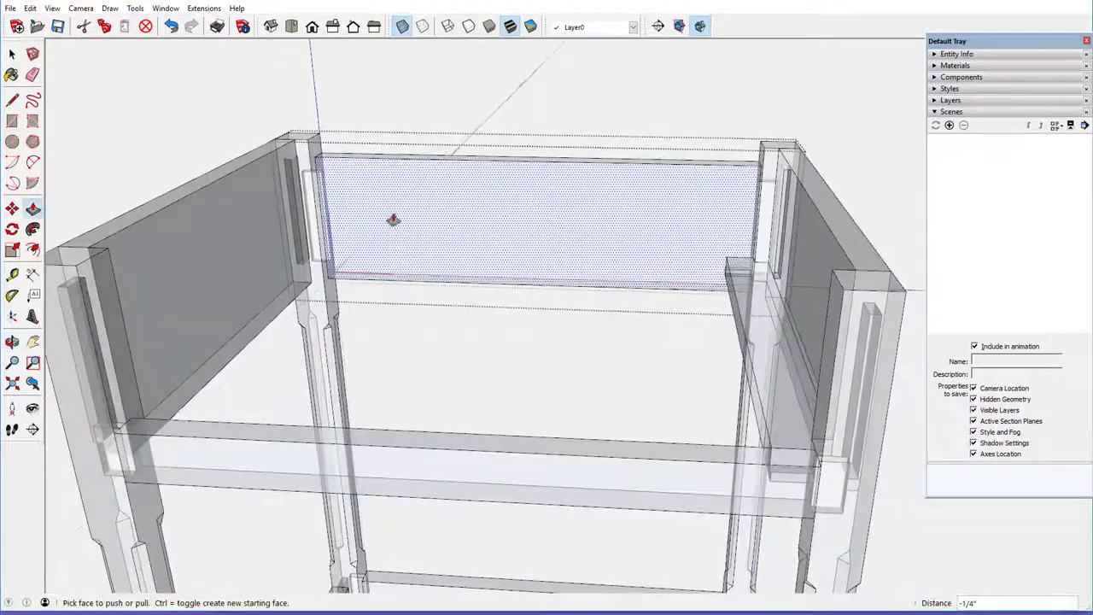
right_click(411, 85)
click(439, 87)
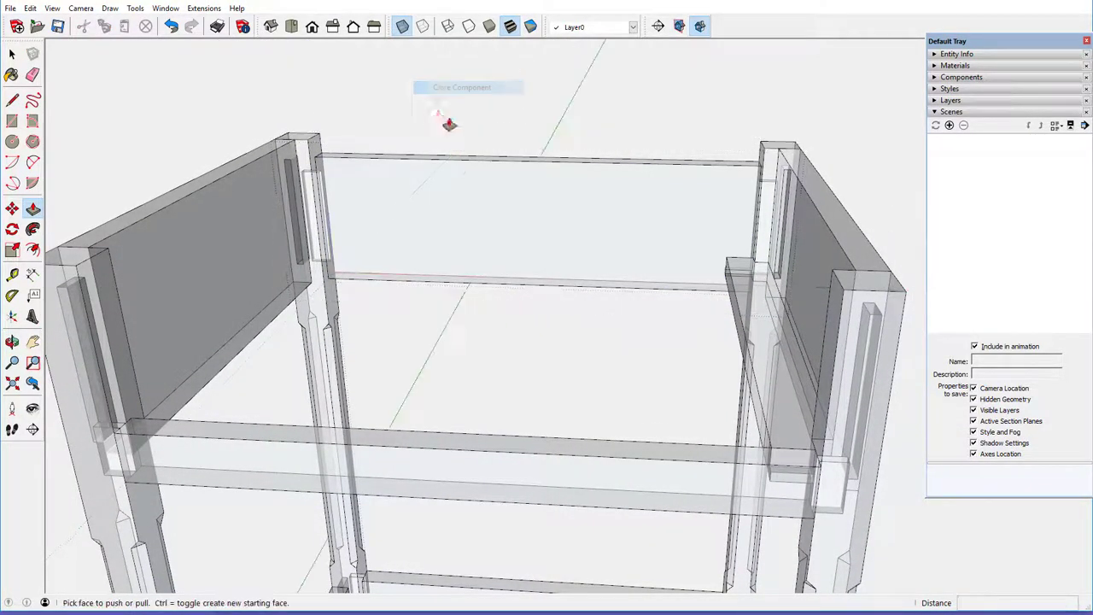
click(401, 27)
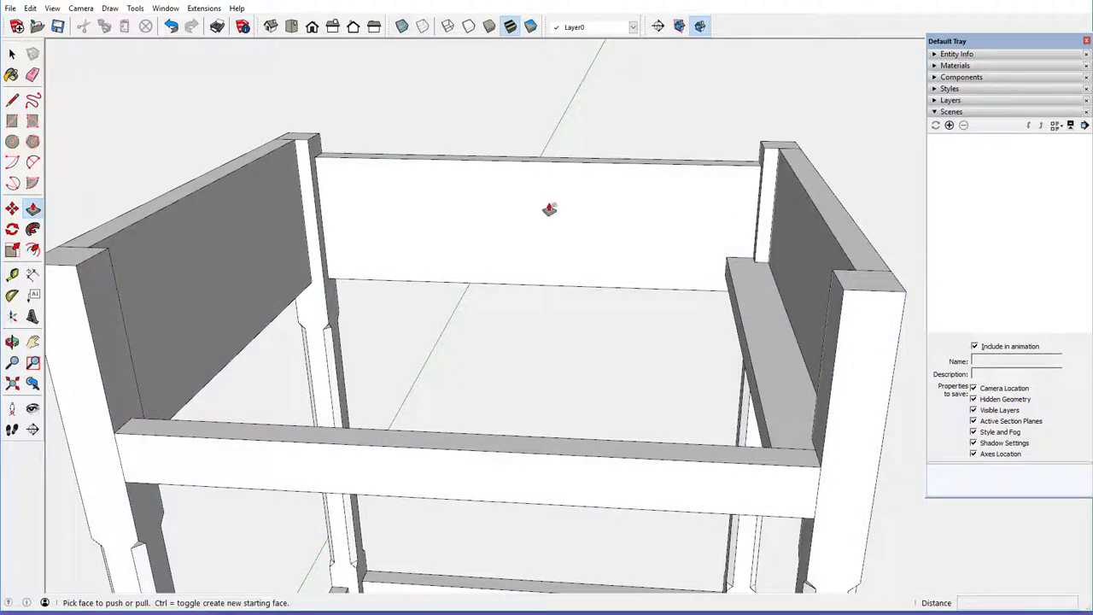
scroll(548, 213, up, 2)
scroll(555, 218, down, 3)
Copy the right-side runner onto the front rail and flip the copy along its red axis
middle_drag(598, 220, 557, 251)
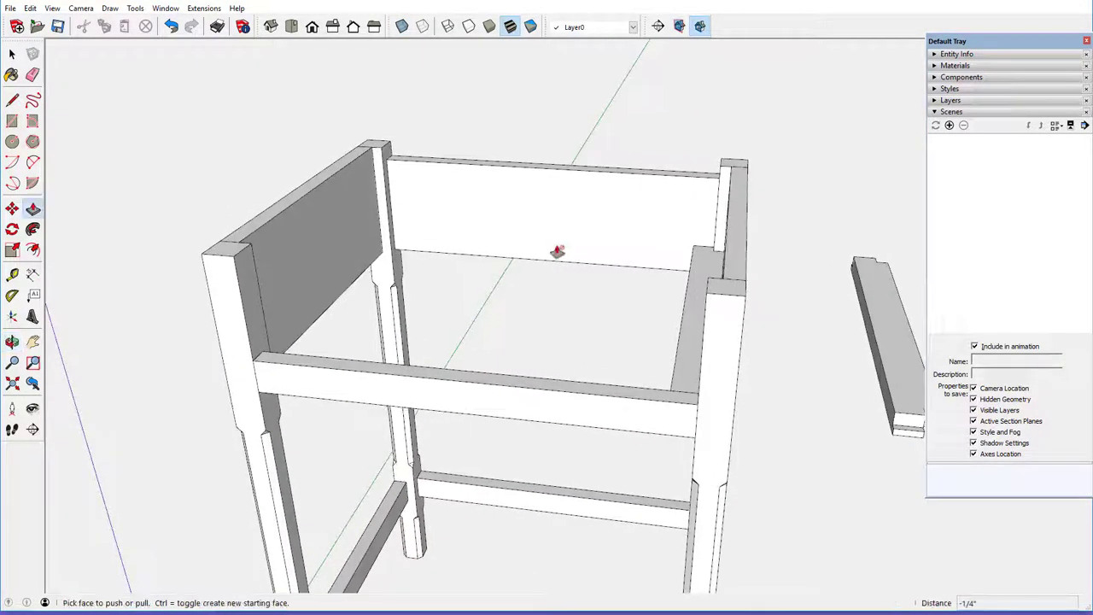
click(14, 209)
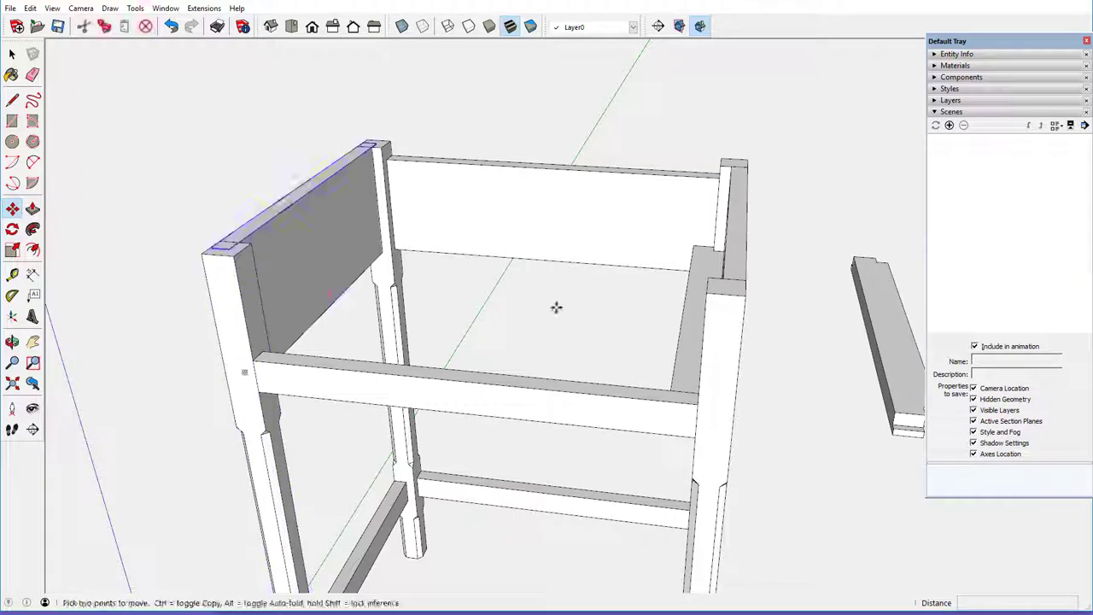
ctrl+click(690, 312)
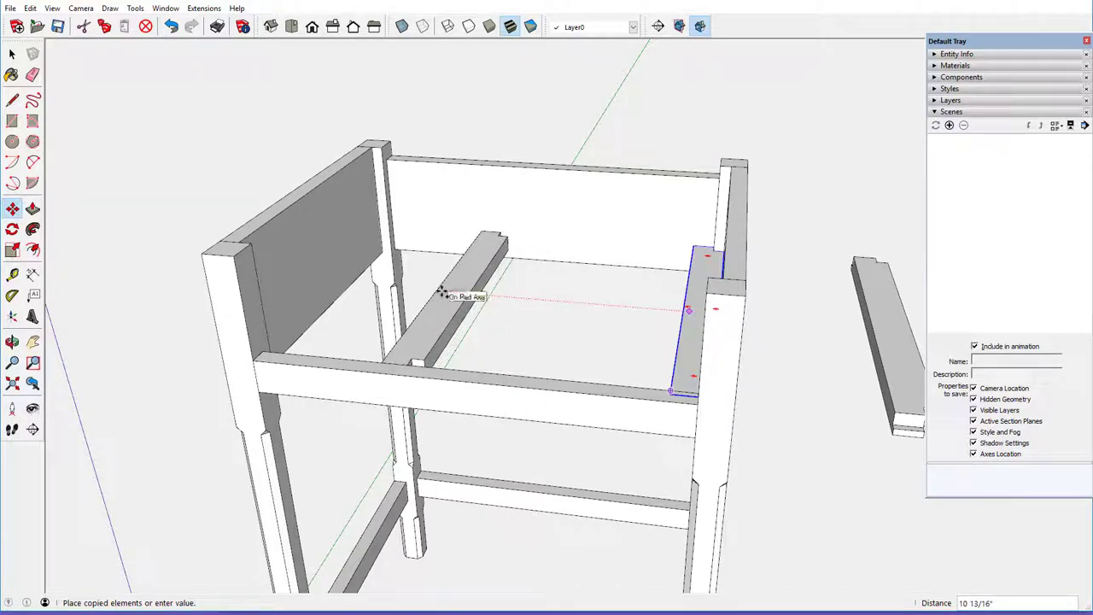
click(442, 293)
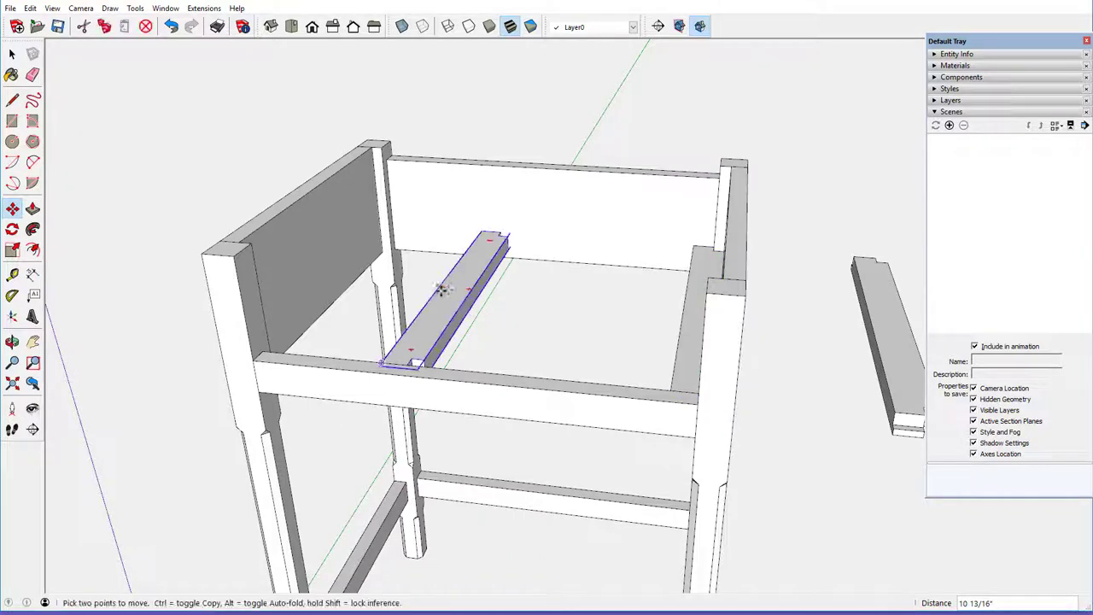
right_click(447, 292)
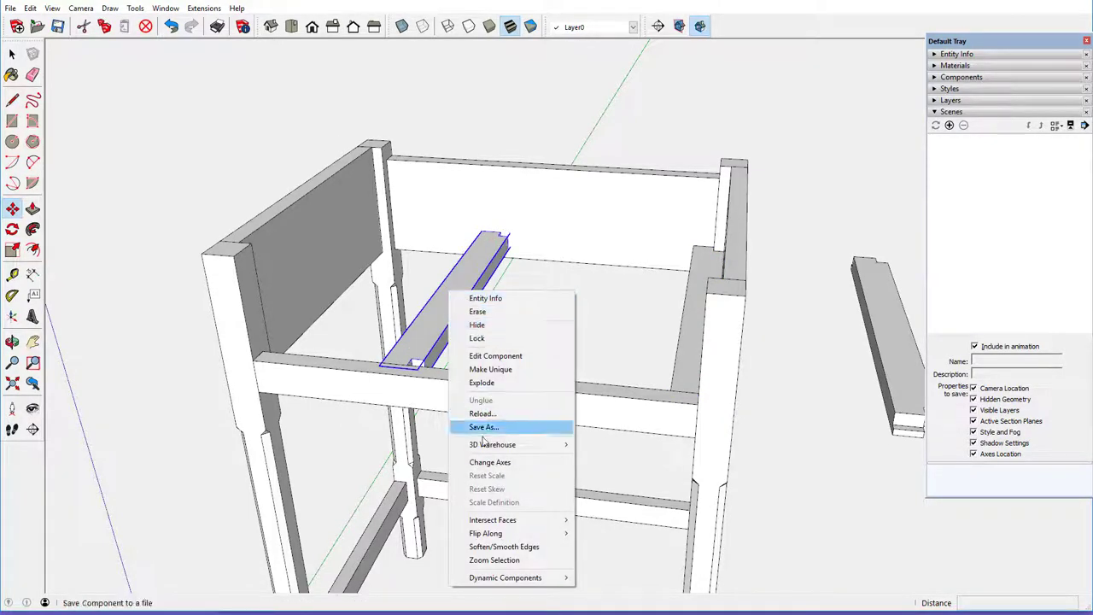
mouse_move(553, 535)
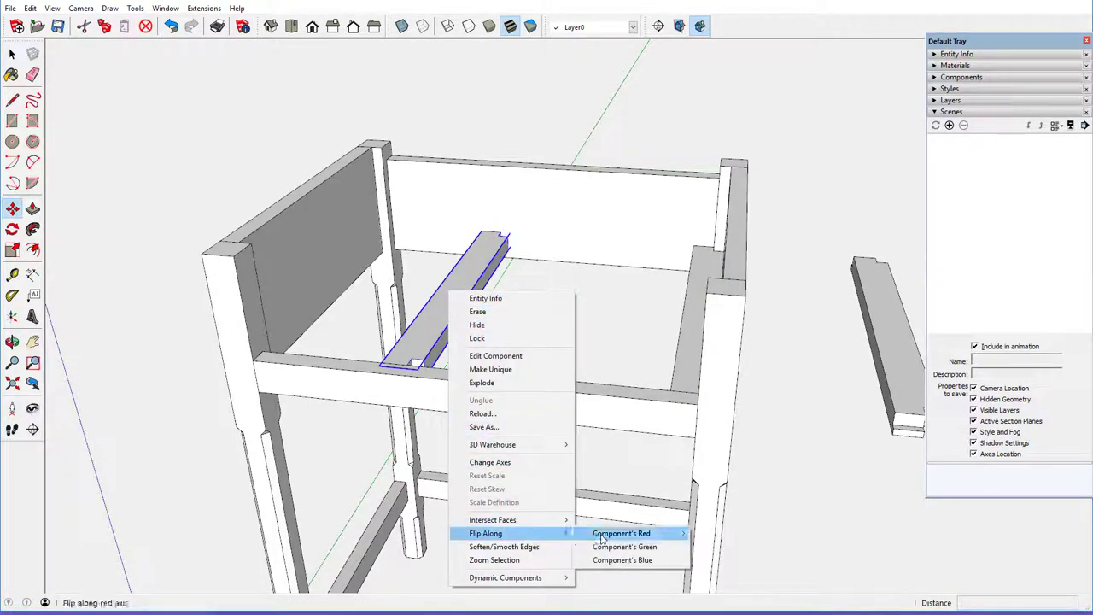
click(602, 533)
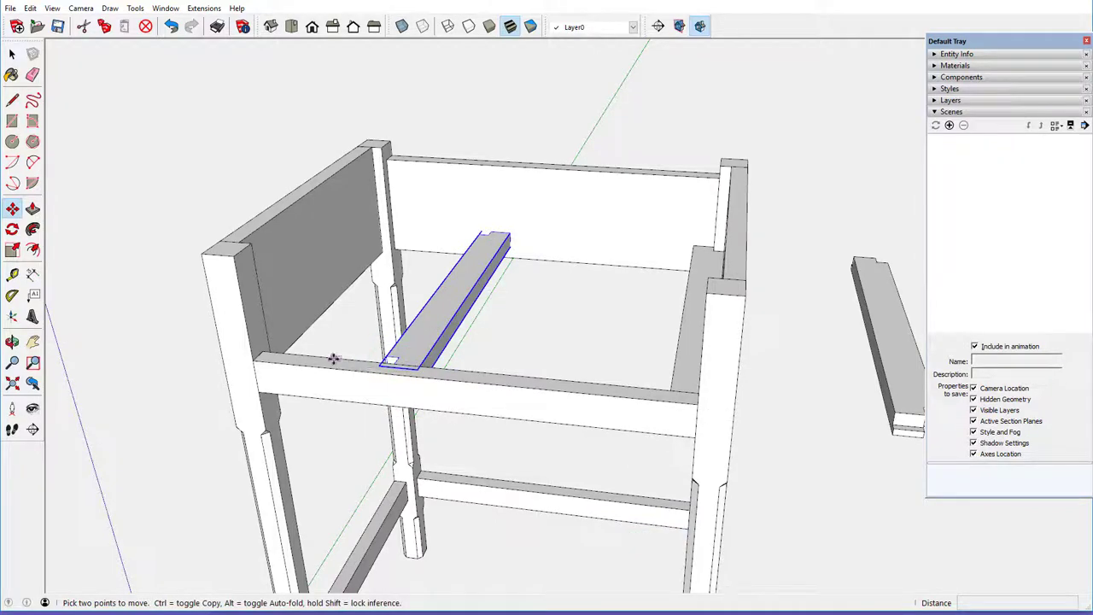
Move the flipped runner copy so it rests against the left side panel
scroll(334, 359, up, 6)
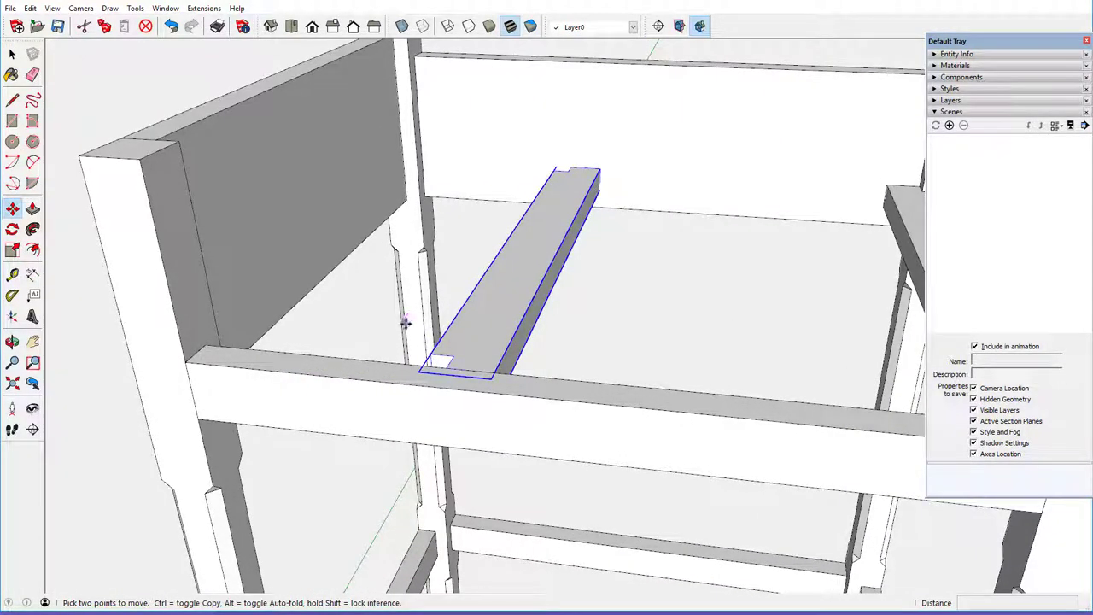
click(444, 365)
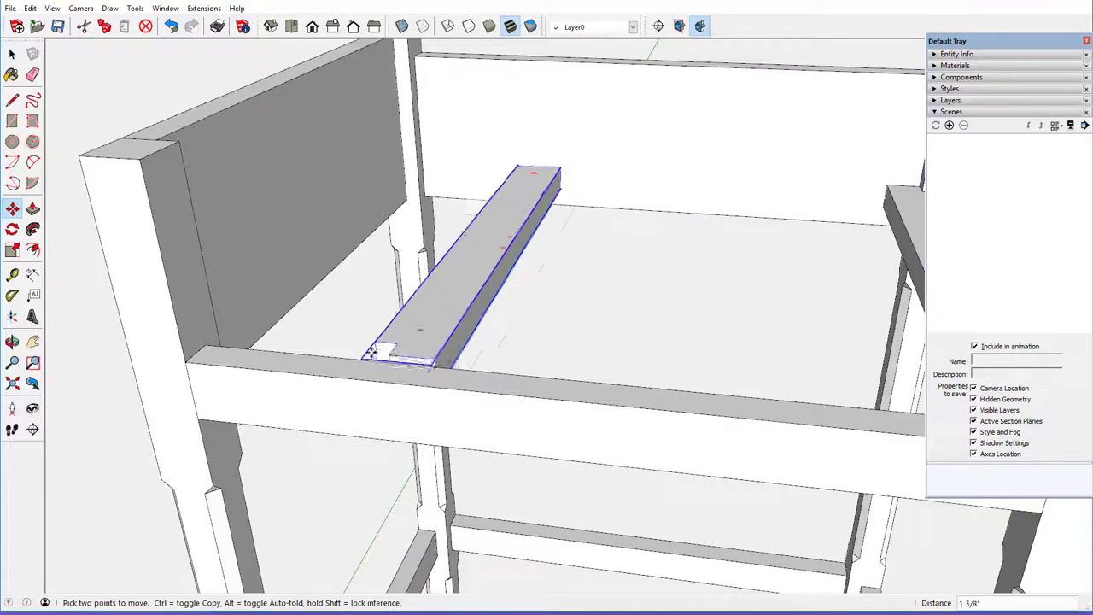
click(206, 346)
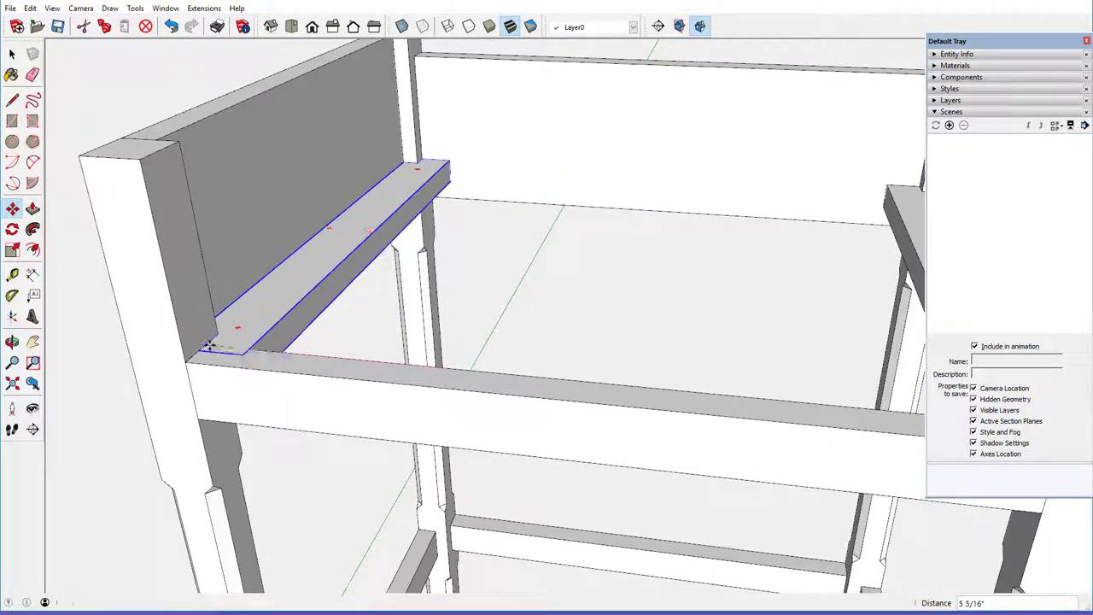
Open the back panel component for editing with X-ray view turned on
scroll(422, 54, up, 5)
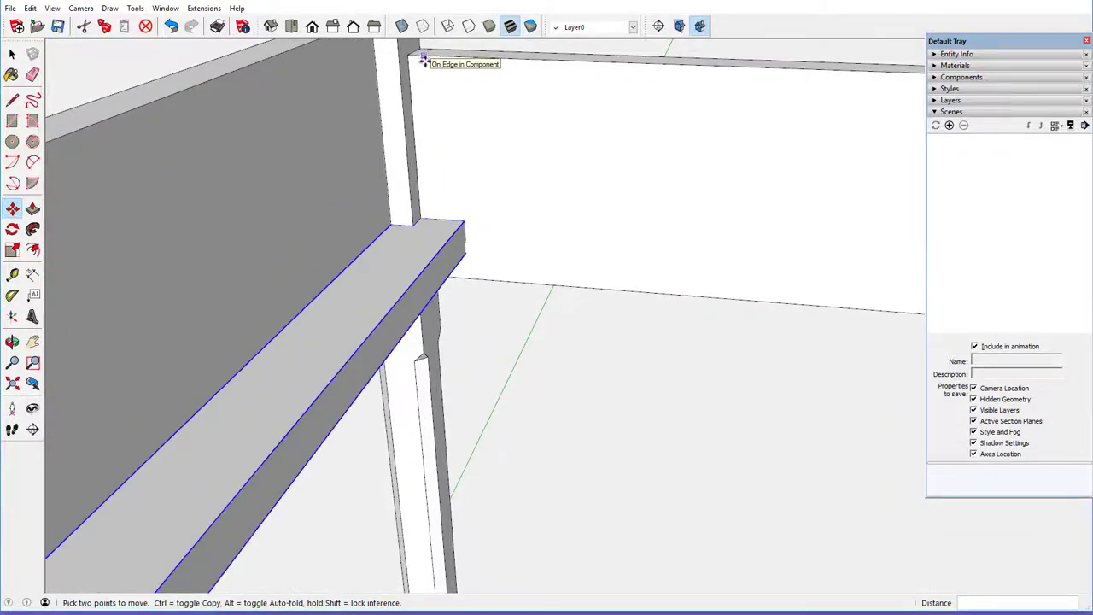
right_click(497, 124)
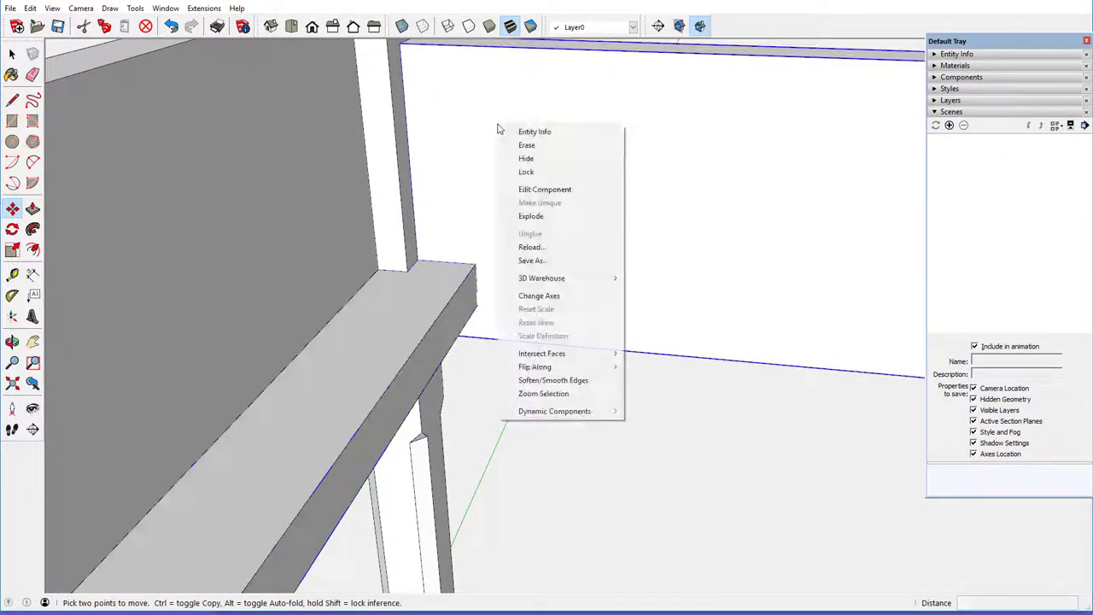
click(556, 188)
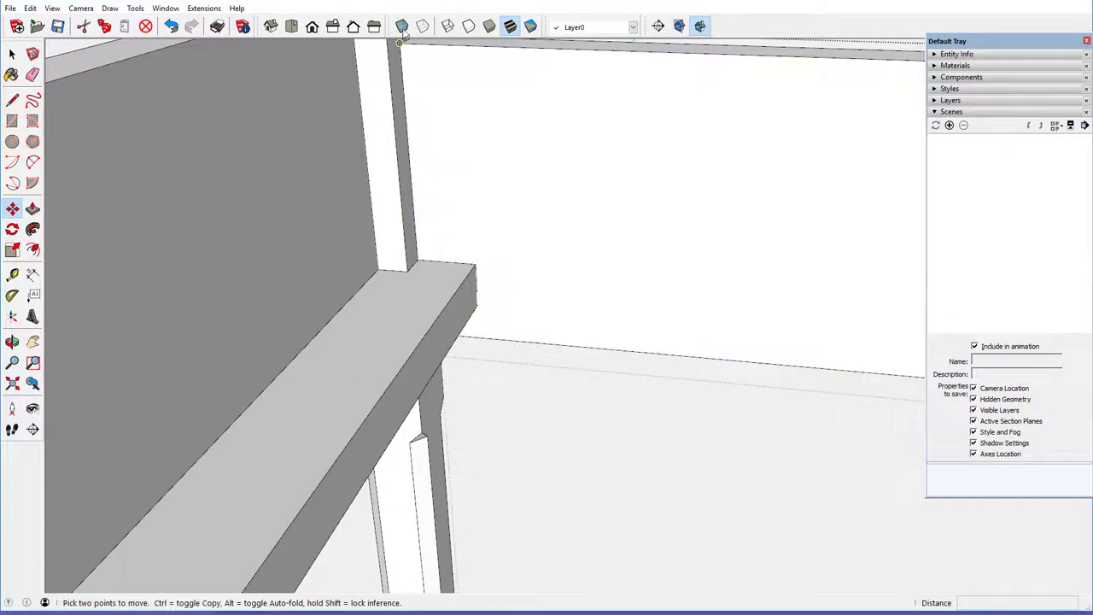
click(401, 26)
scroll(459, 309, up, 2)
scroll(460, 309, up, 3)
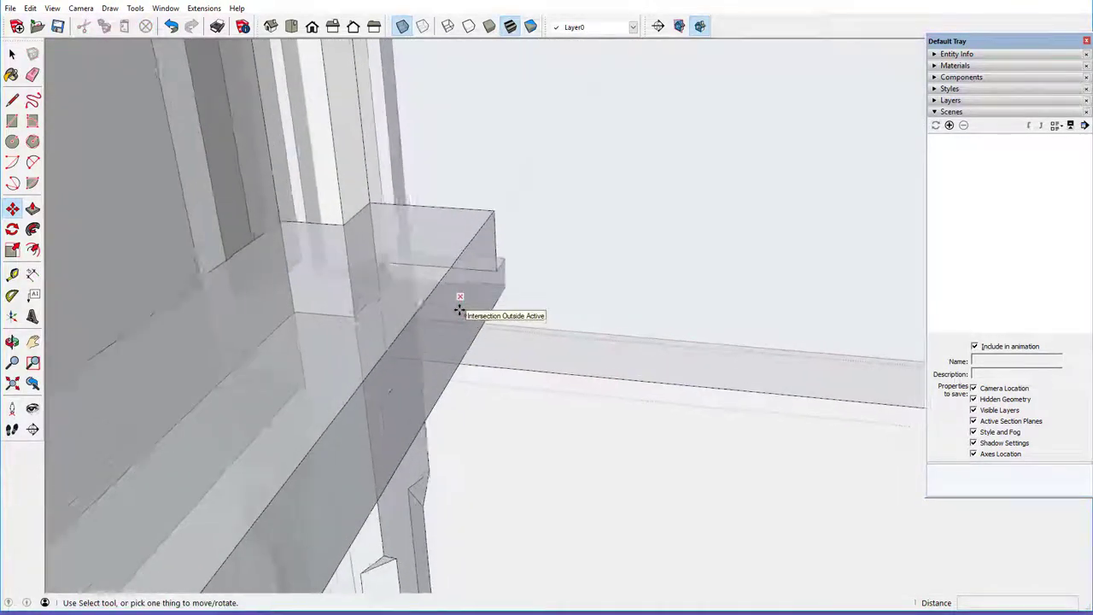
middle_drag(459, 309, 410, 261)
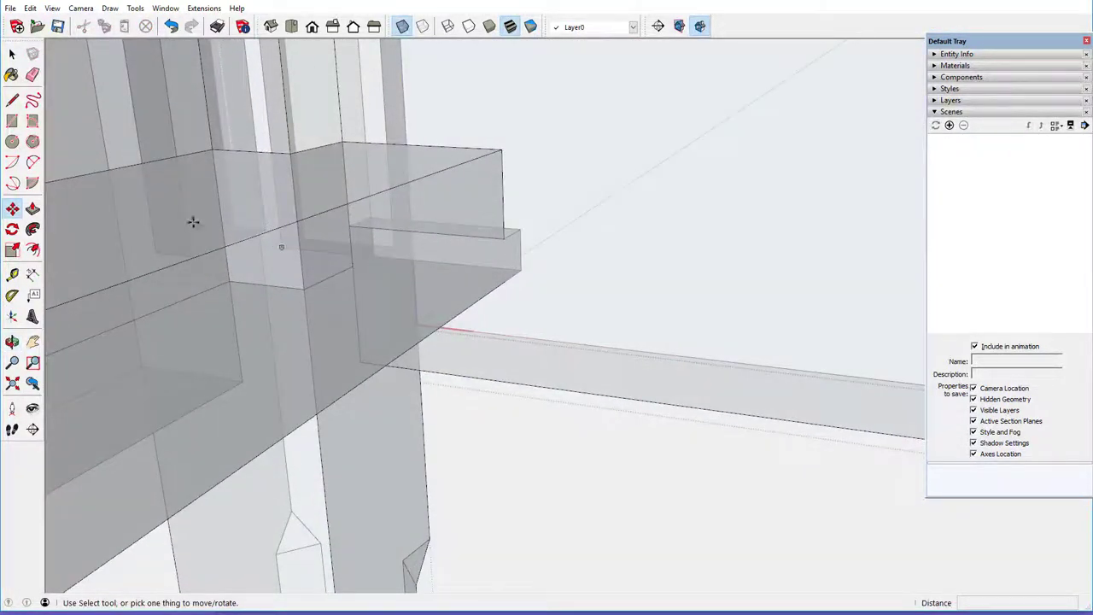
Draw a 1" by 1/4" rectangle on the rail end beside the post
click(12, 122)
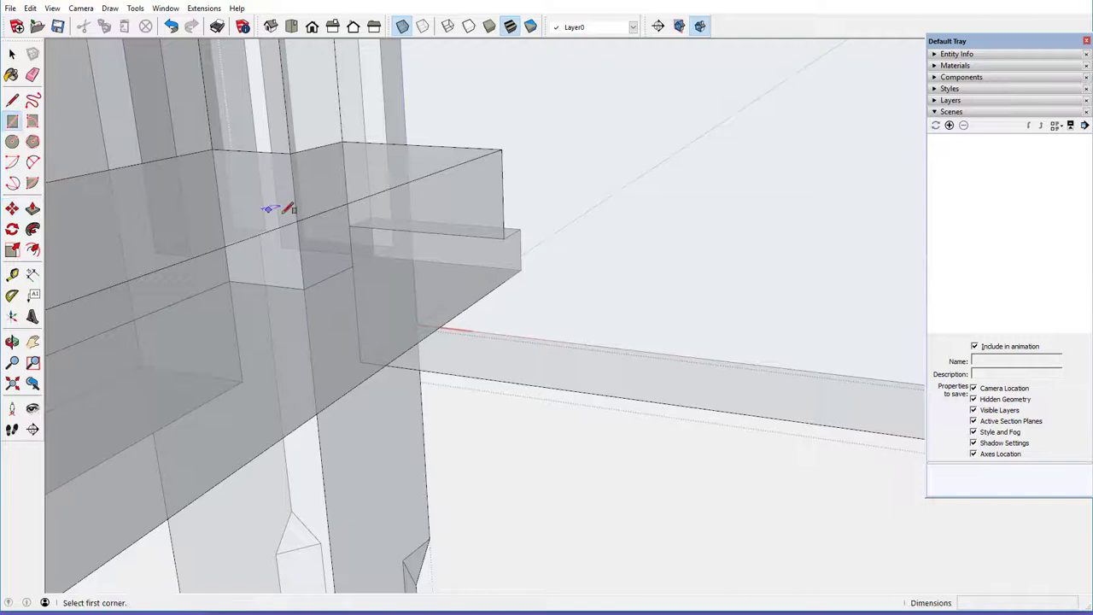
click(349, 226)
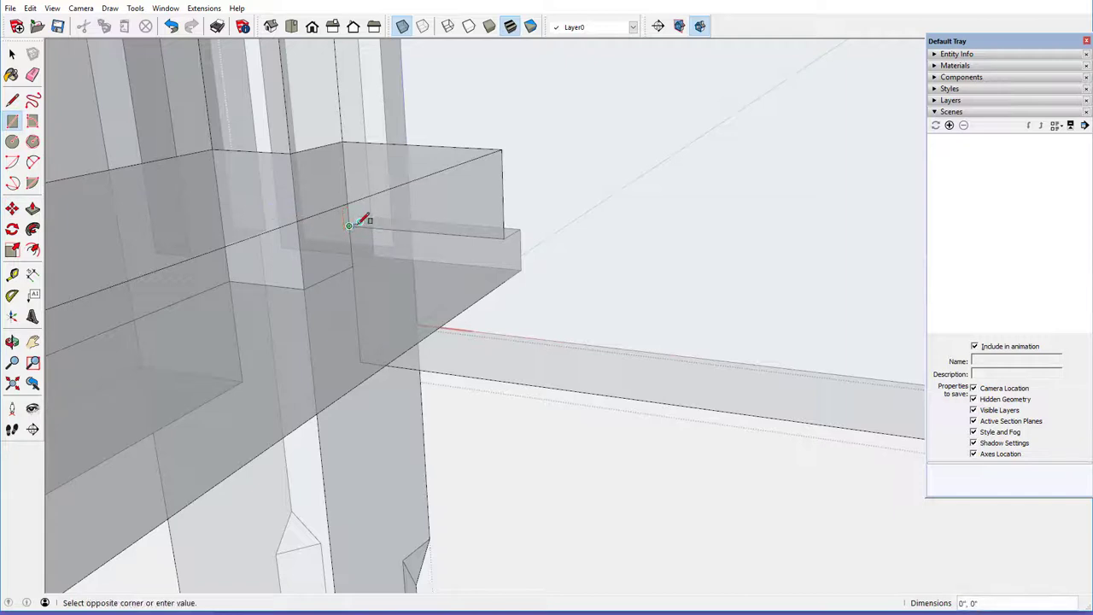
click(505, 280)
key(p)
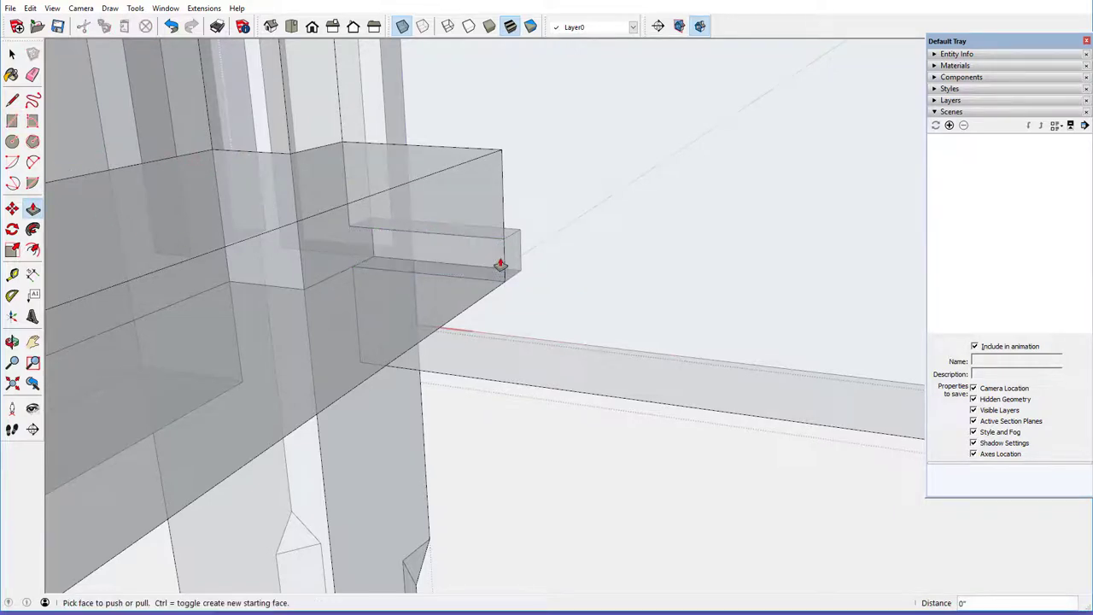
scroll(495, 254, down, 5)
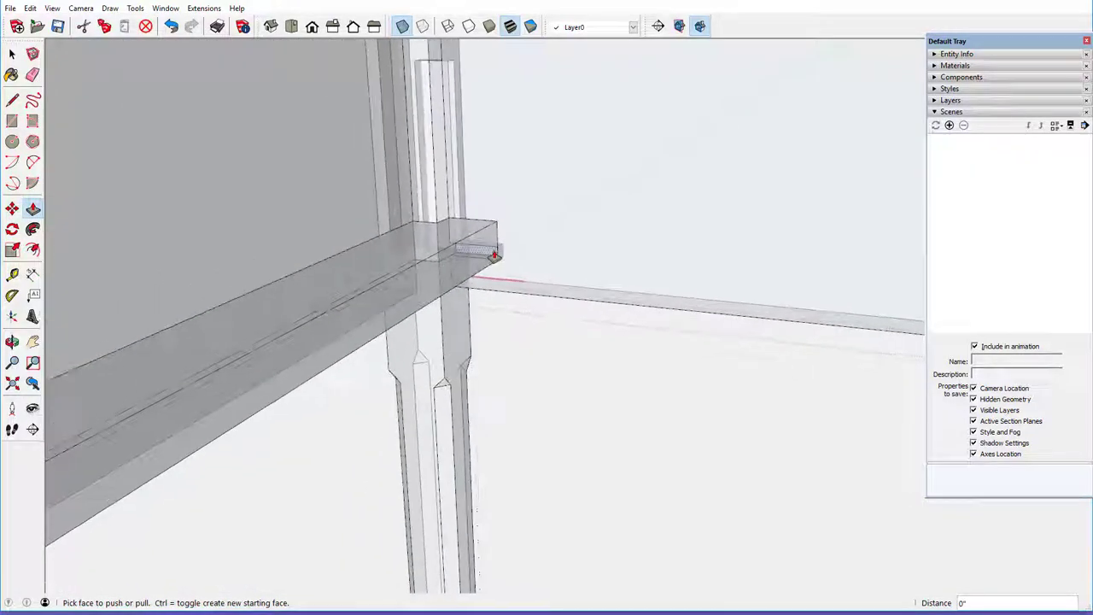
scroll(504, 249, down, 3)
middle_drag(510, 244, 301, 214)
Open the other rail component for editing
right_click(346, 83)
click(401, 86)
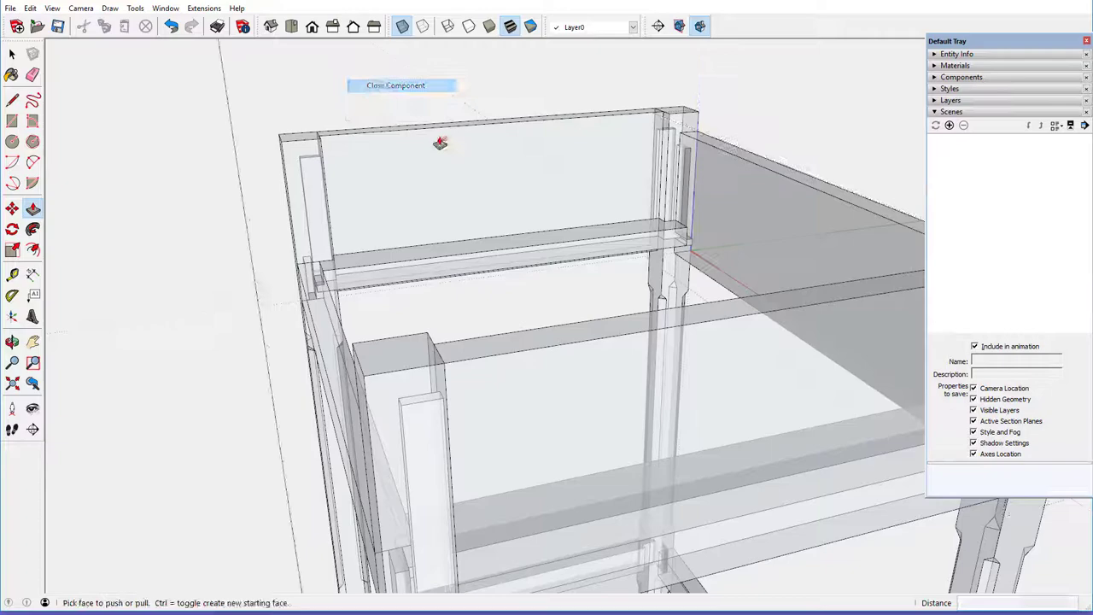
middle_drag(610, 224, 350, 239)
scroll(350, 206, up, 6)
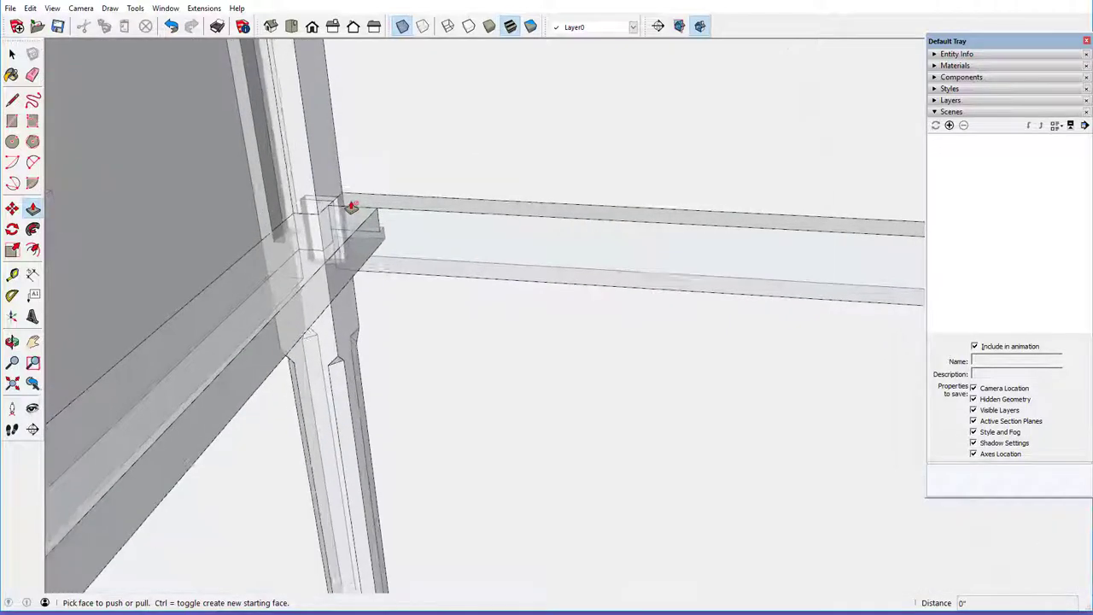
right_click(478, 230)
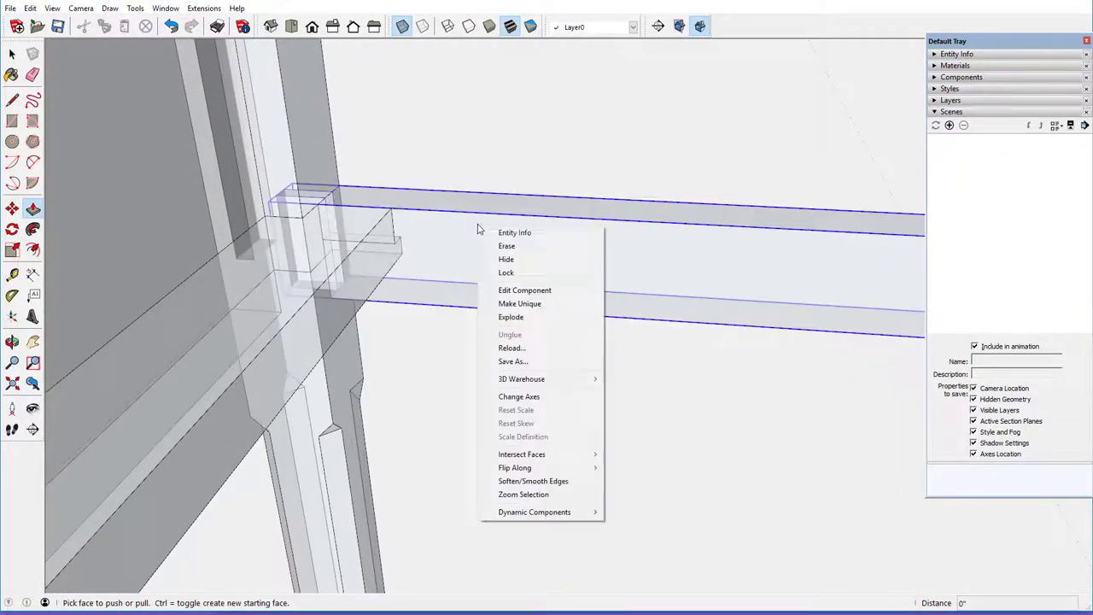
click(511, 291)
Draw a 1 1/32" by 1/4" rectangle on the tenon end at the post
middle_drag(361, 270, 358, 164)
scroll(338, 217, up, 5)
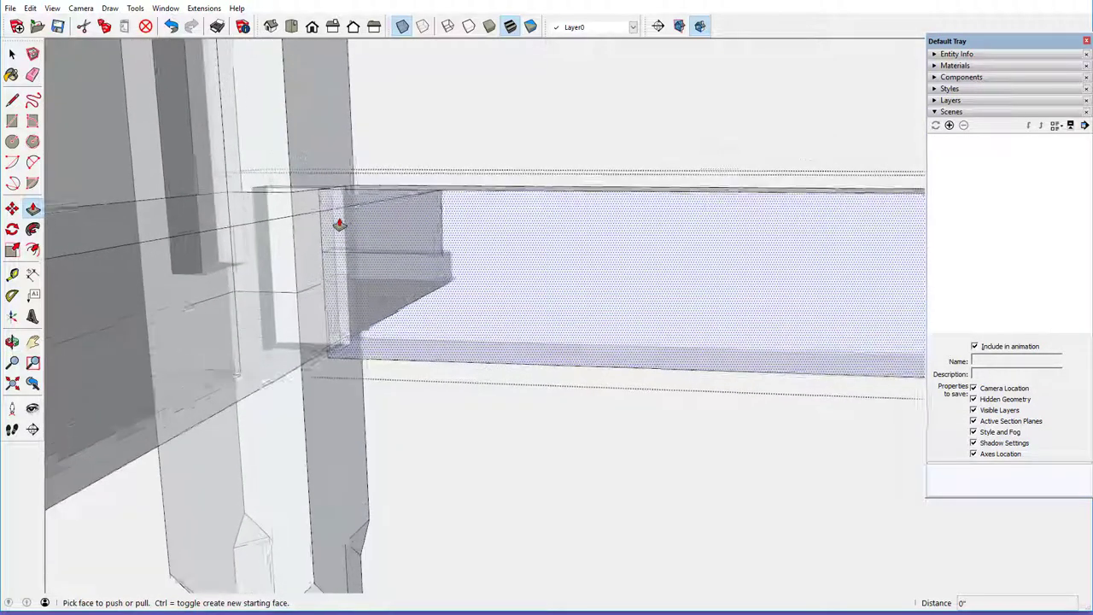
click(12, 121)
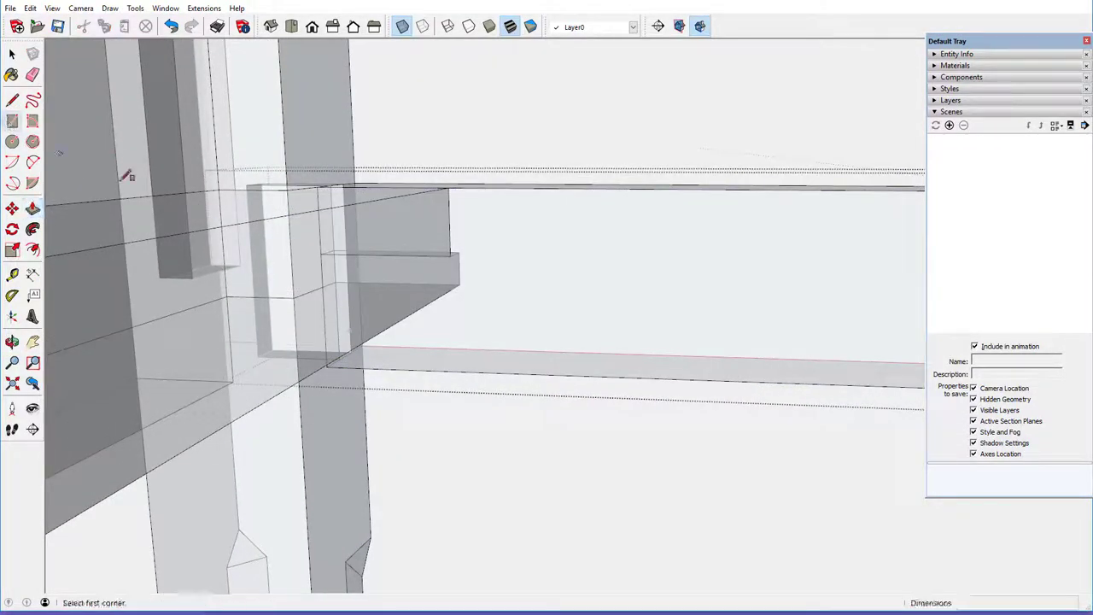
click(320, 253)
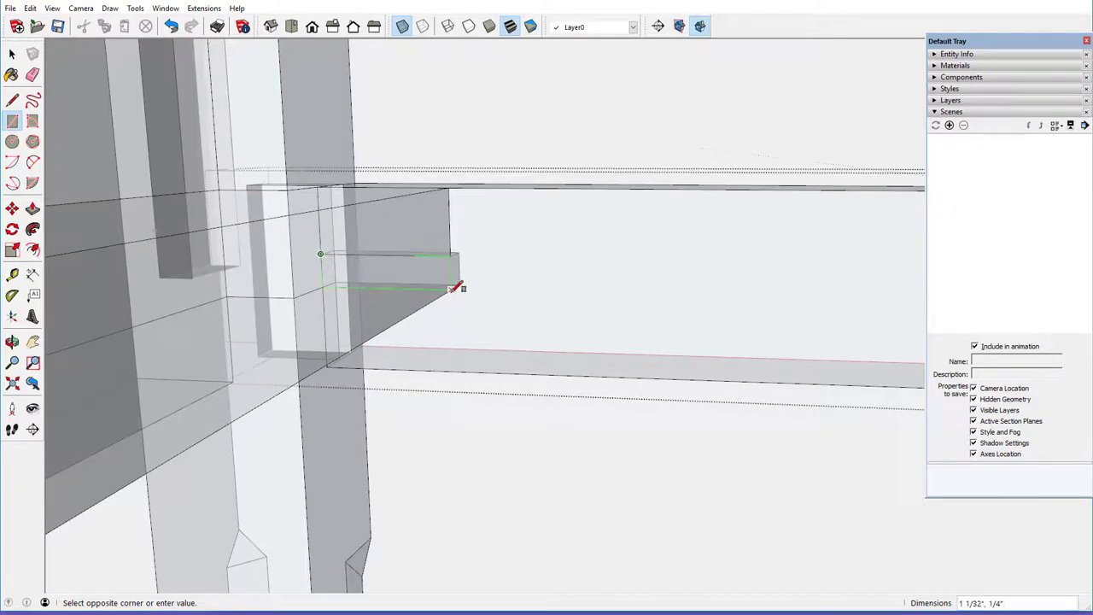
click(453, 288)
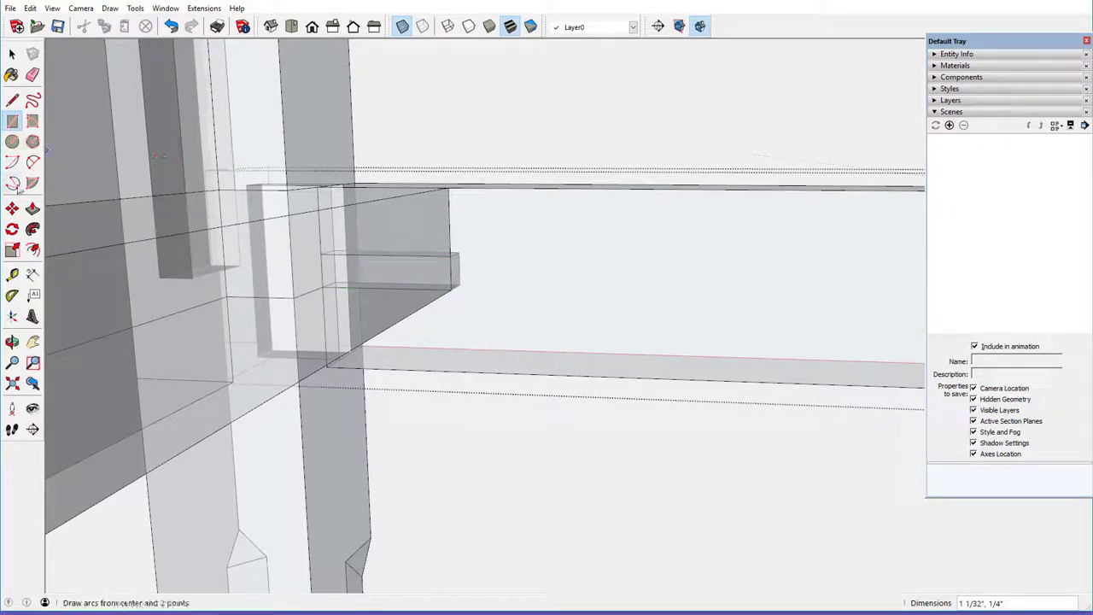
click(32, 209)
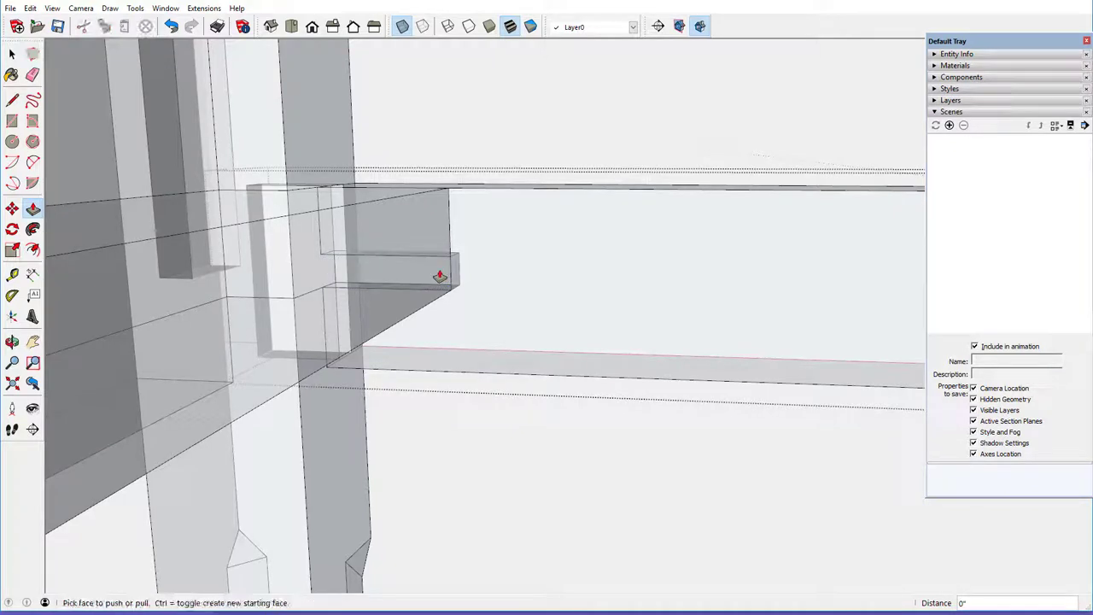
middle_drag(439, 276, 310, 268)
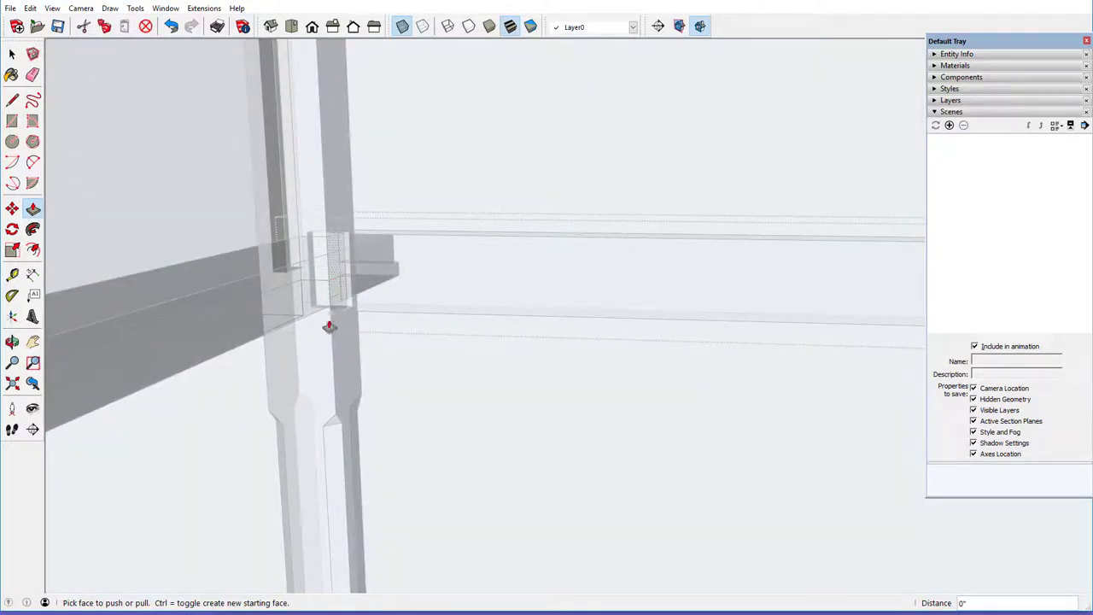
Reframe the view on the beam and draw a 1" by 1/4" rectangle on it in X-ray
click(401, 27)
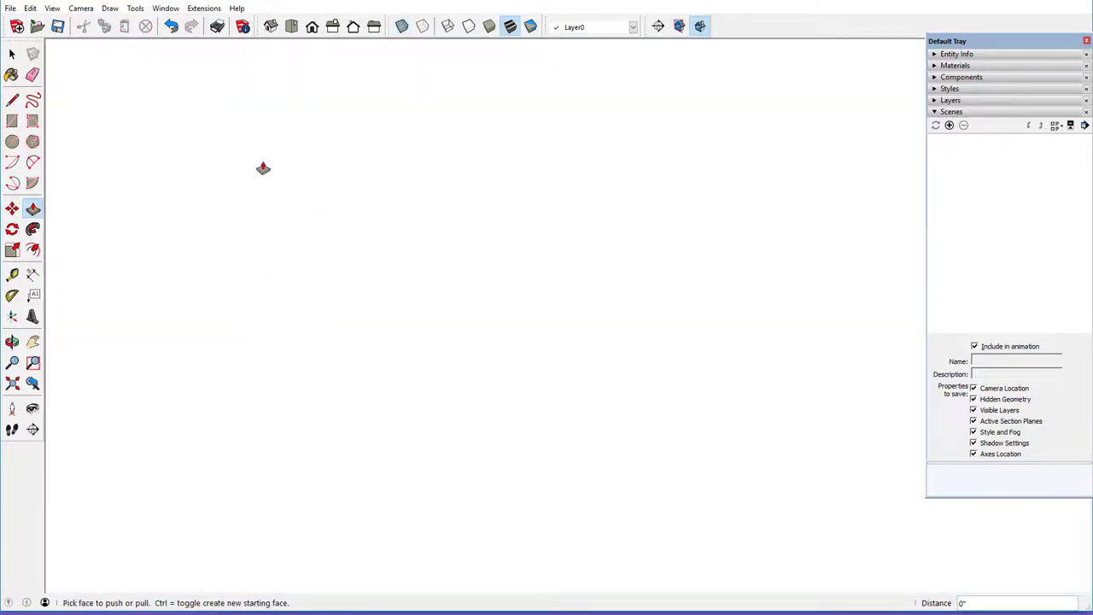
click(12, 382)
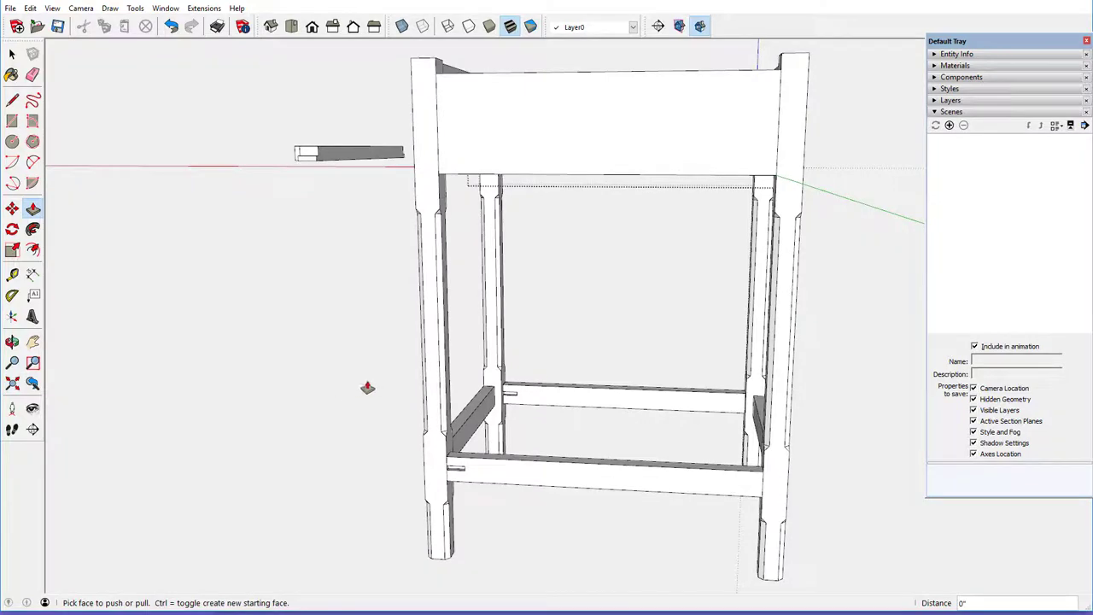
middle_drag(429, 307, 501, 456)
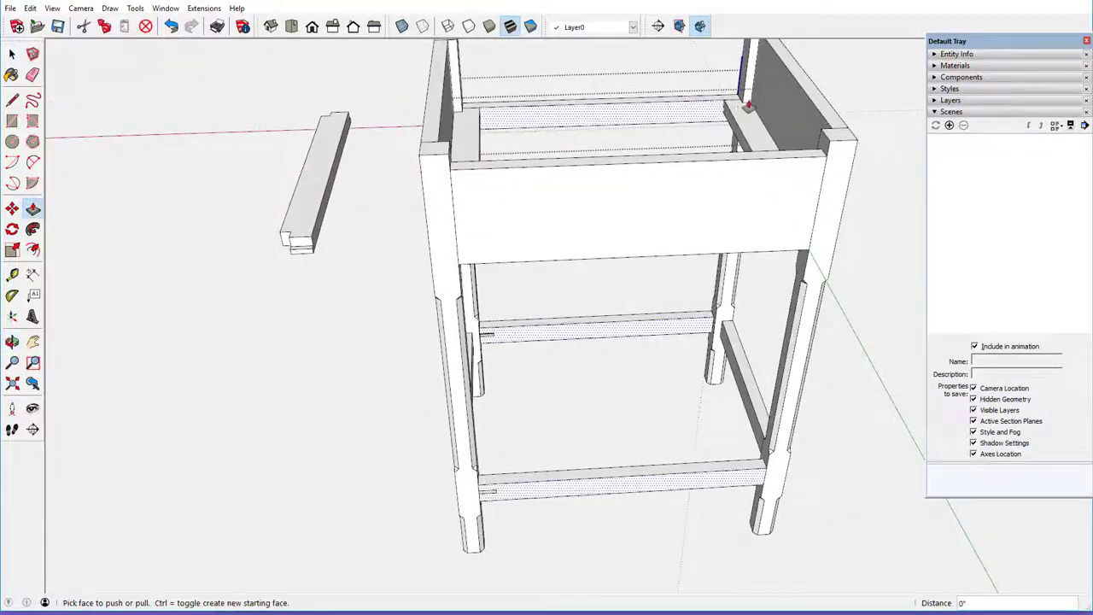
scroll(749, 98, up, 2)
scroll(749, 98, up, 8)
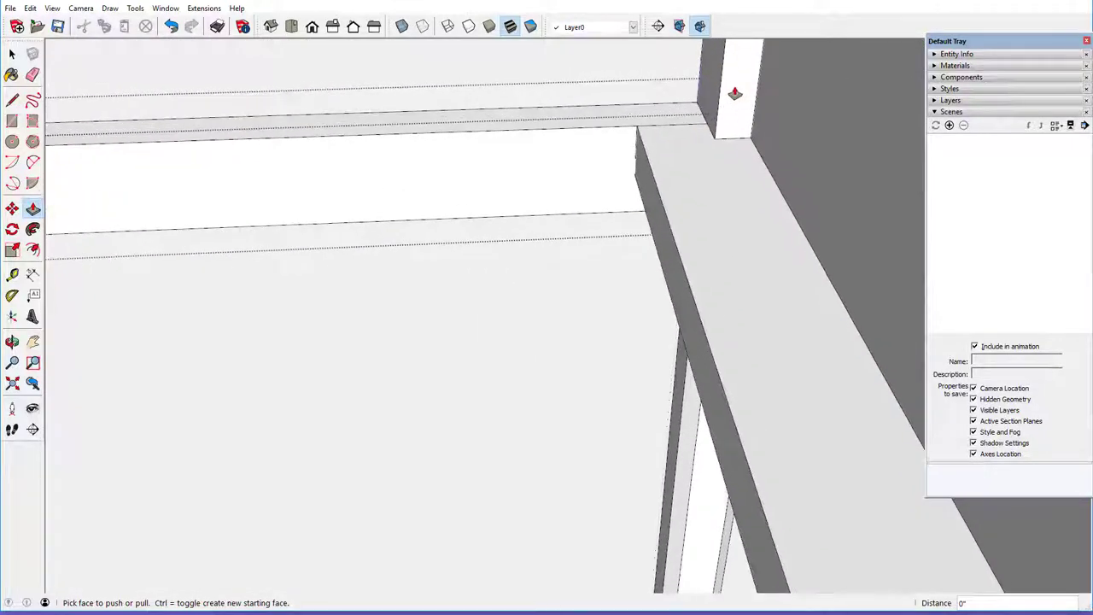
middle_drag(734, 94, 701, 126)
scroll(702, 125, up, 2)
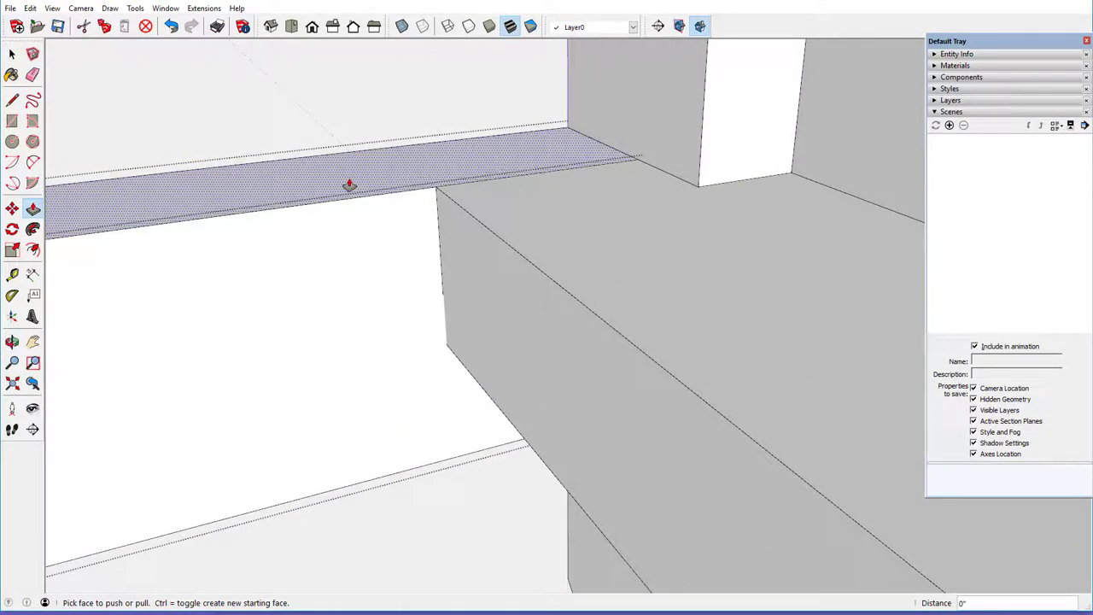
click(402, 26)
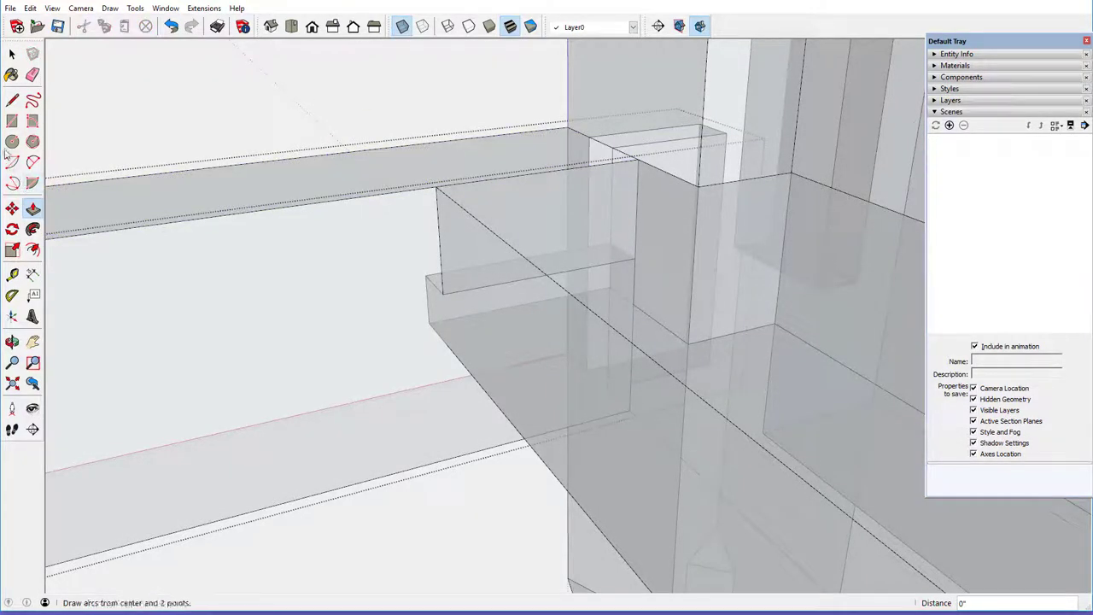
click(12, 121)
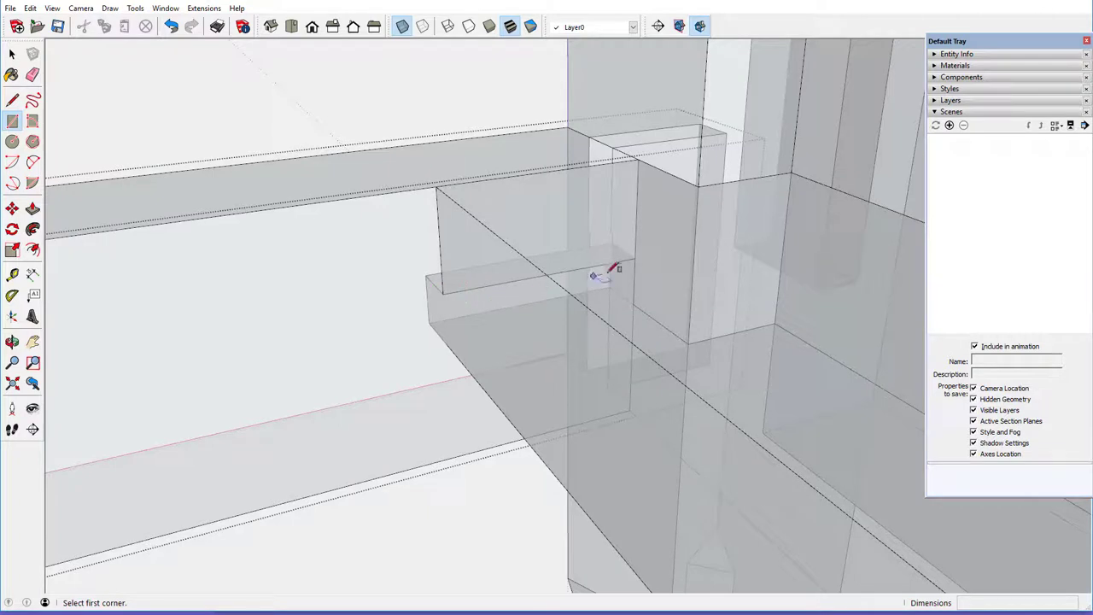
click(633, 258)
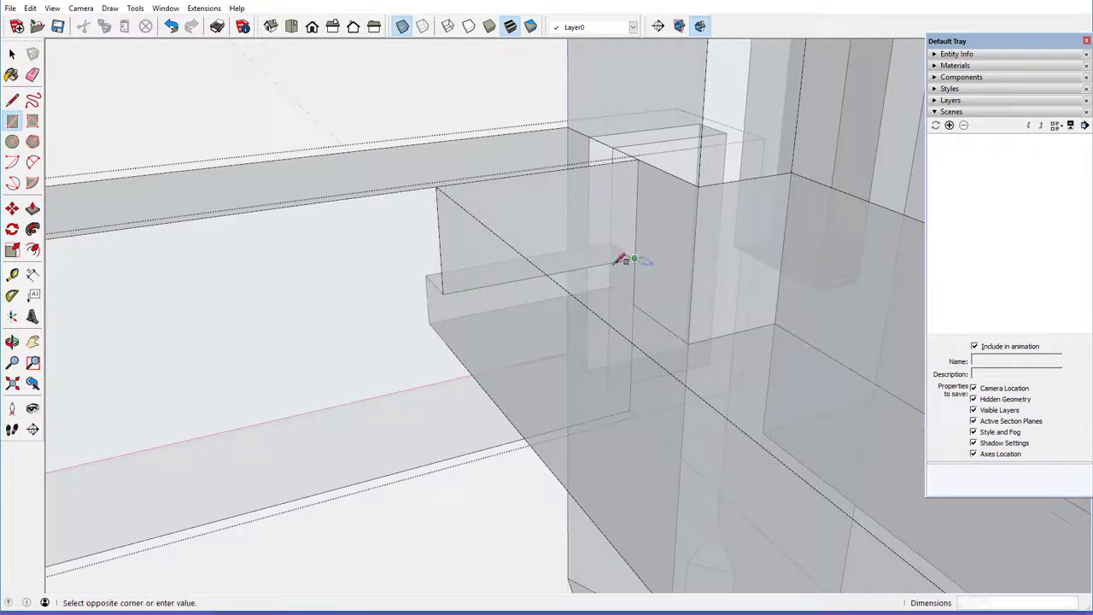
click(444, 339)
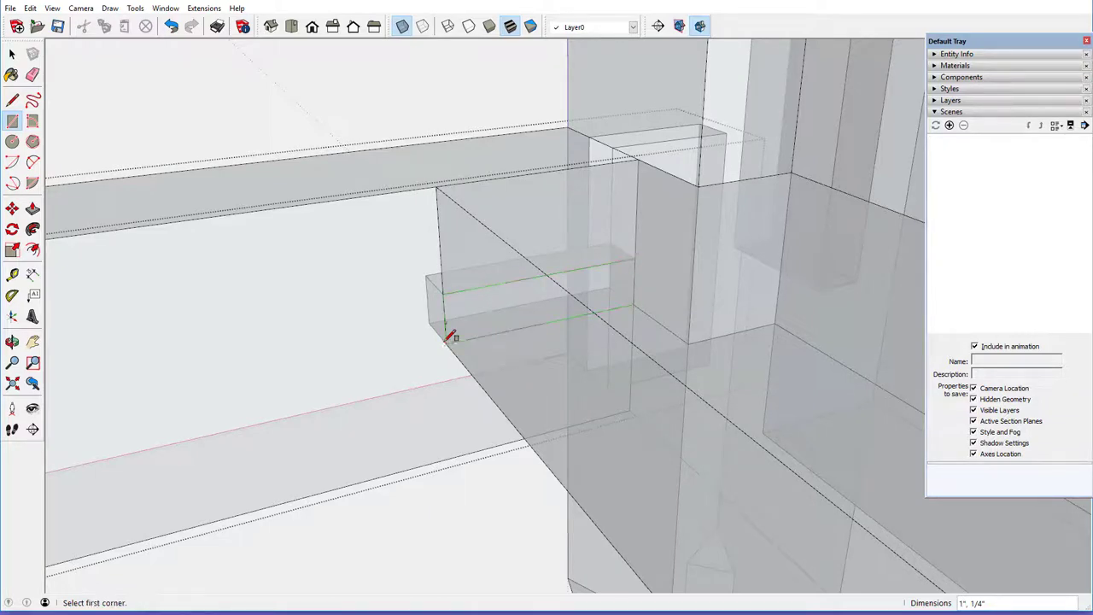
Push/pull the small box face to its required depth
click(33, 210)
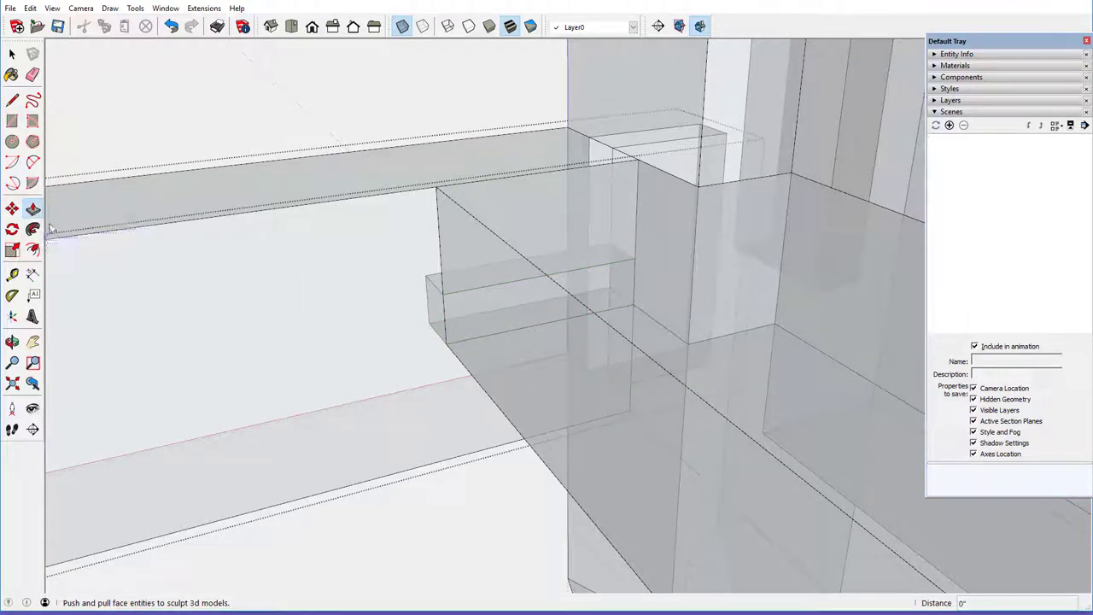
click(480, 313)
click(419, 288)
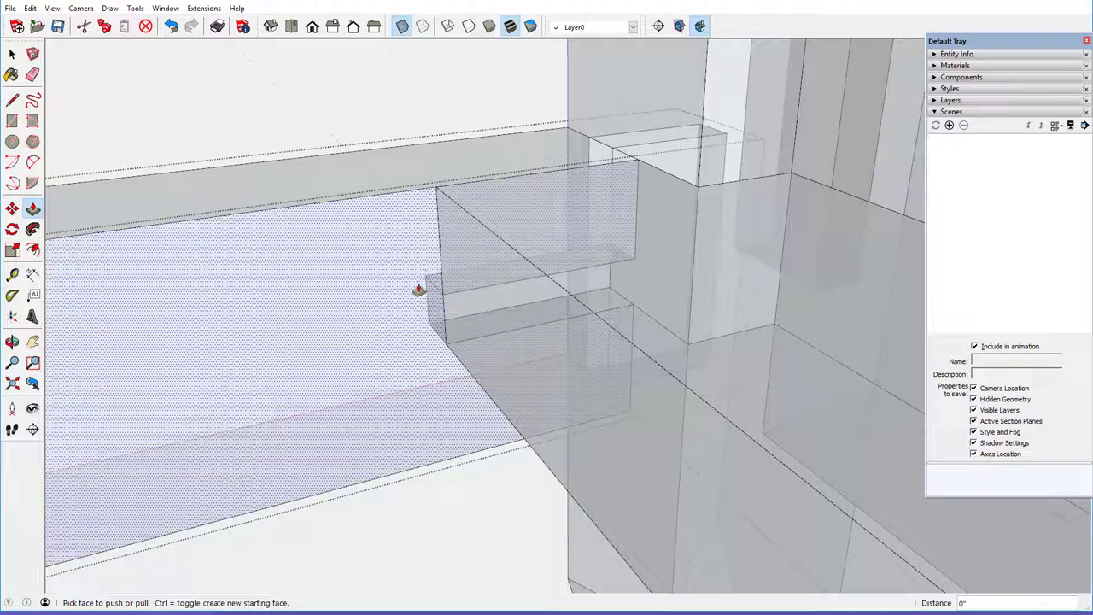
middle_drag(419, 288, 402, 256)
Close the component and turn X-ray off so the frame shows solid
right_click(369, 174)
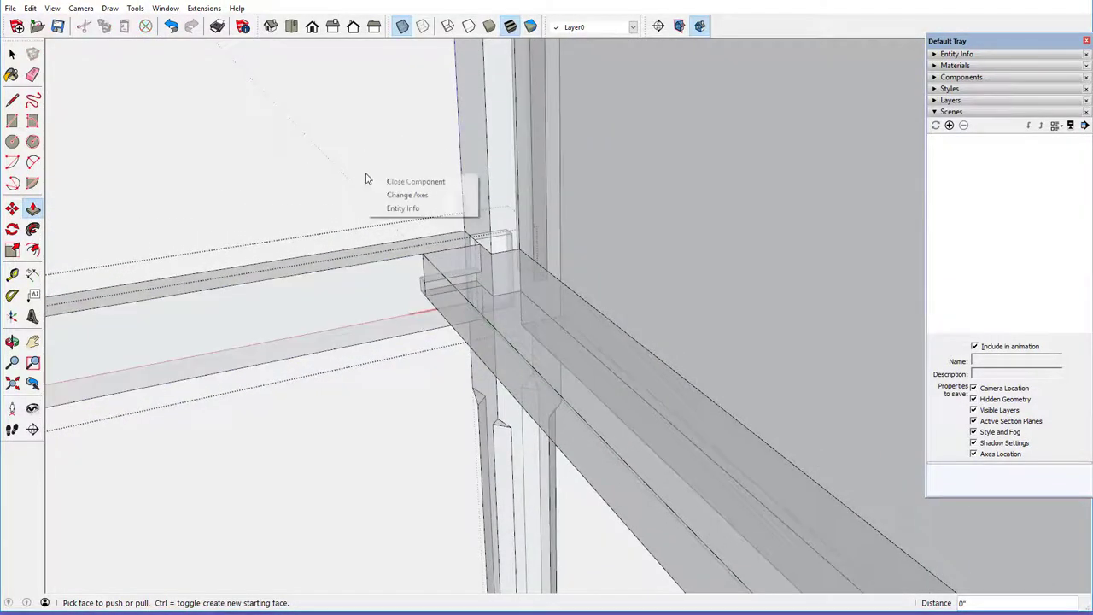
click(405, 186)
middle_drag(382, 297, 369, 217)
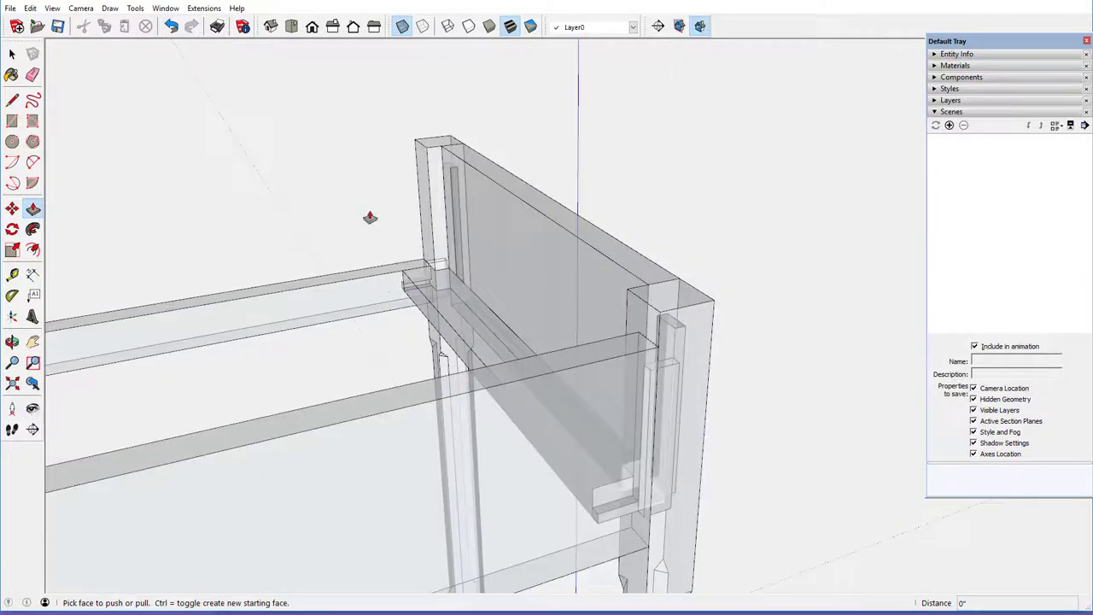
click(402, 26)
middle_drag(517, 254, 521, 278)
middle_drag(375, 363, 586, 402)
Copy the back panel with Move and Ctrl, placing the copy beside the table
key(p)
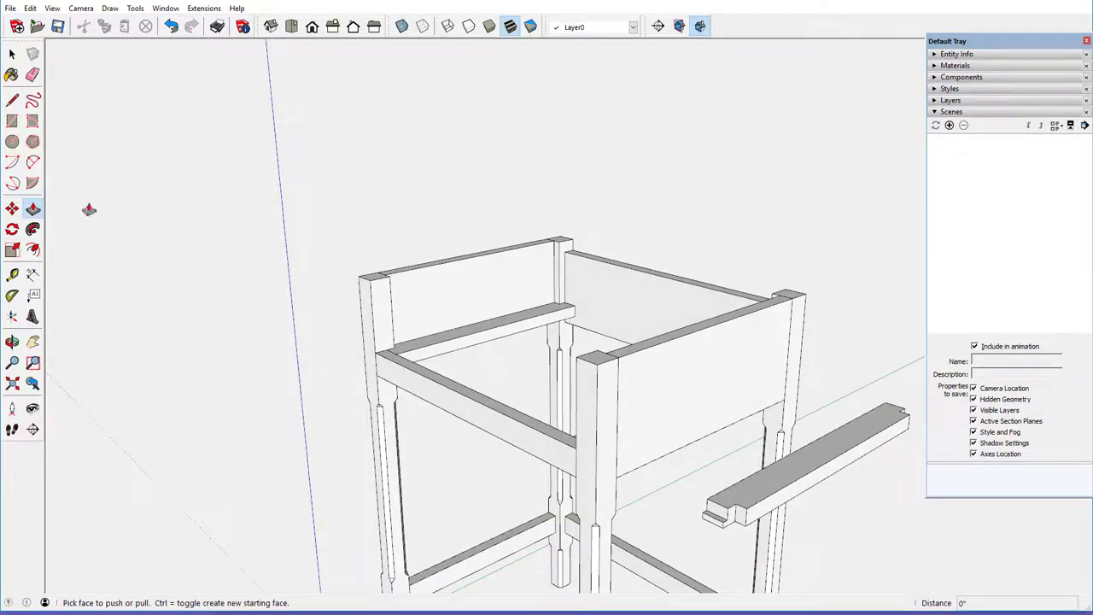
click(12, 54)
click(429, 410)
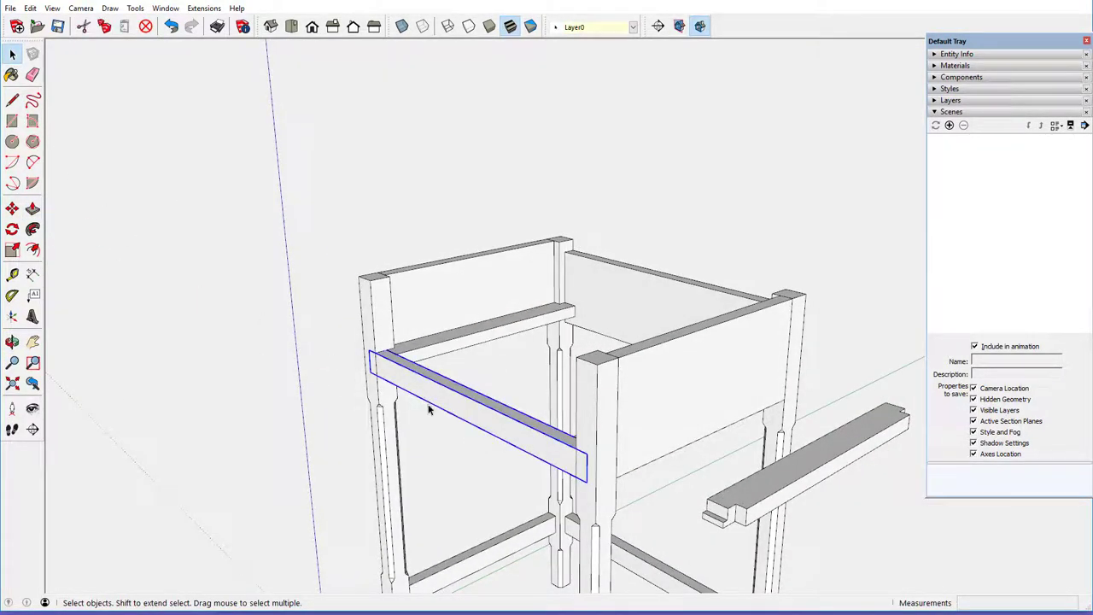
click(648, 284)
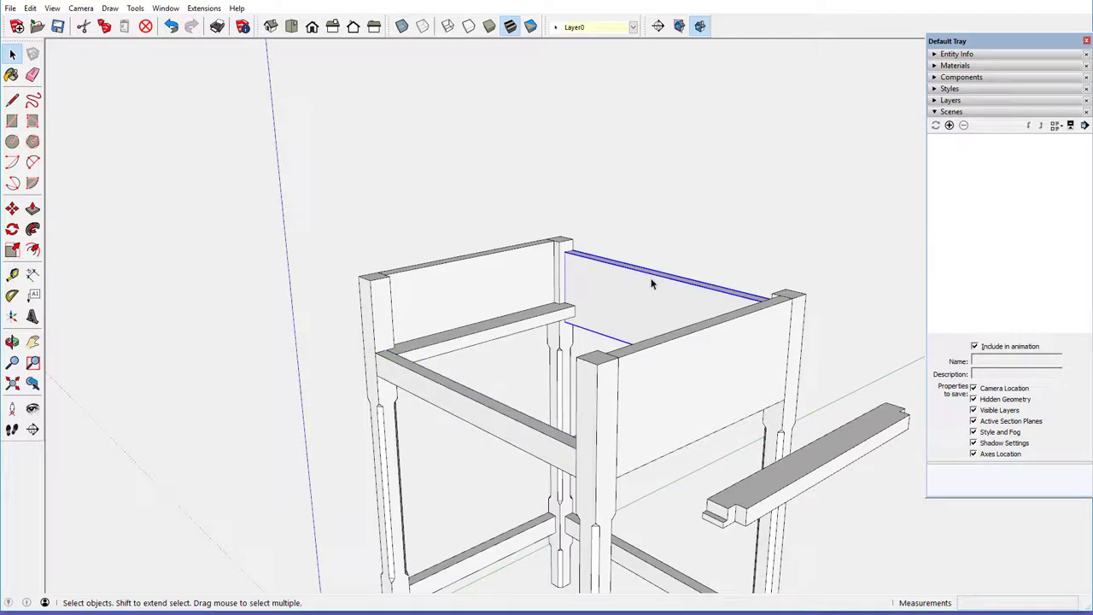
click(12, 209)
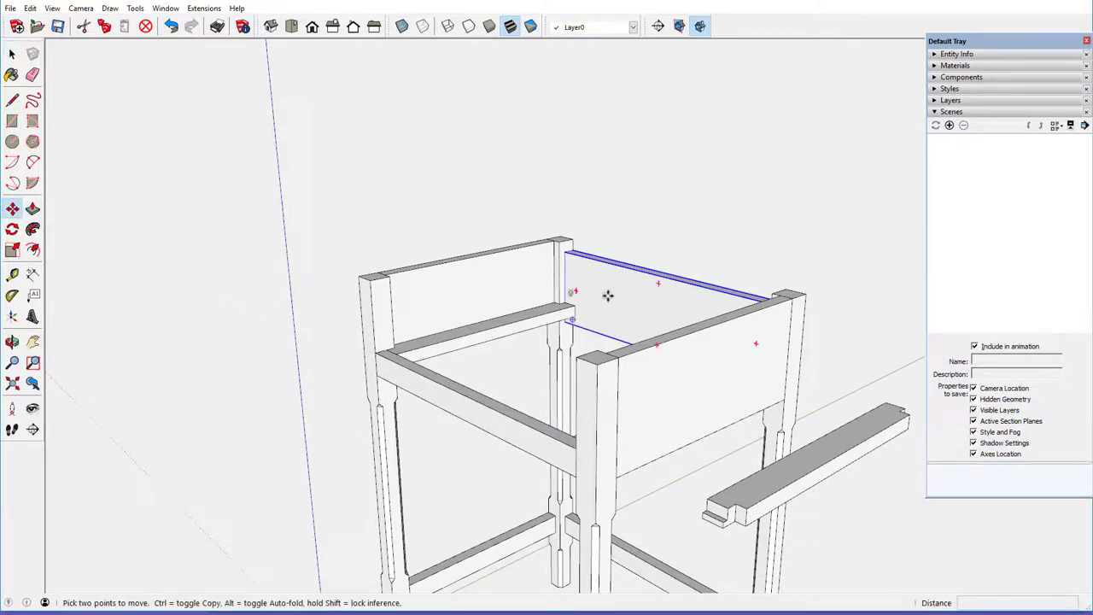
key(ctrl)
click(612, 296)
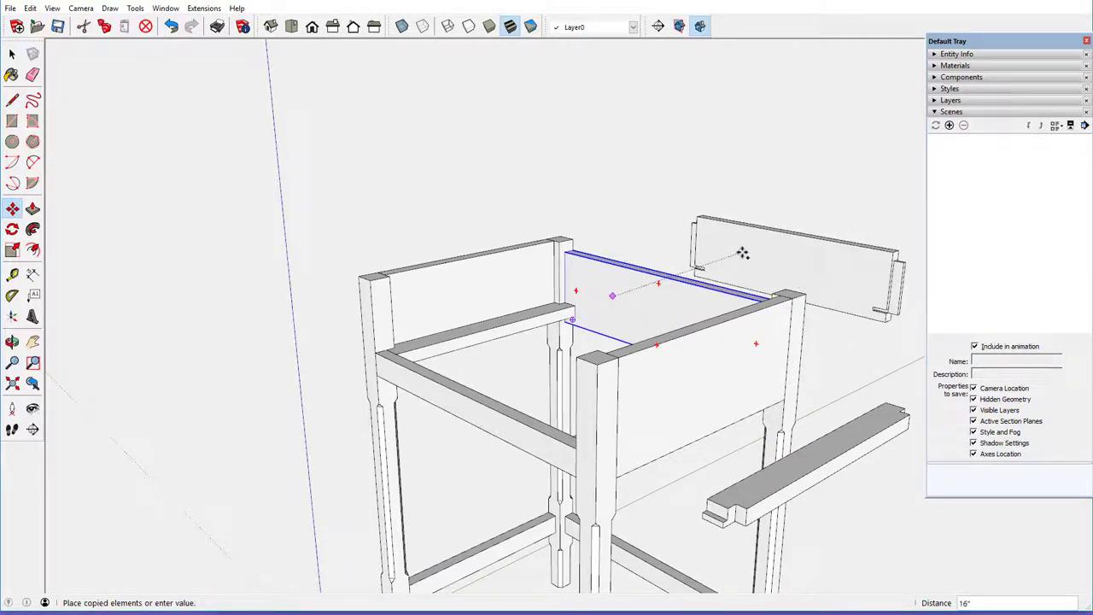
click(743, 252)
scroll(890, 308, up, 4)
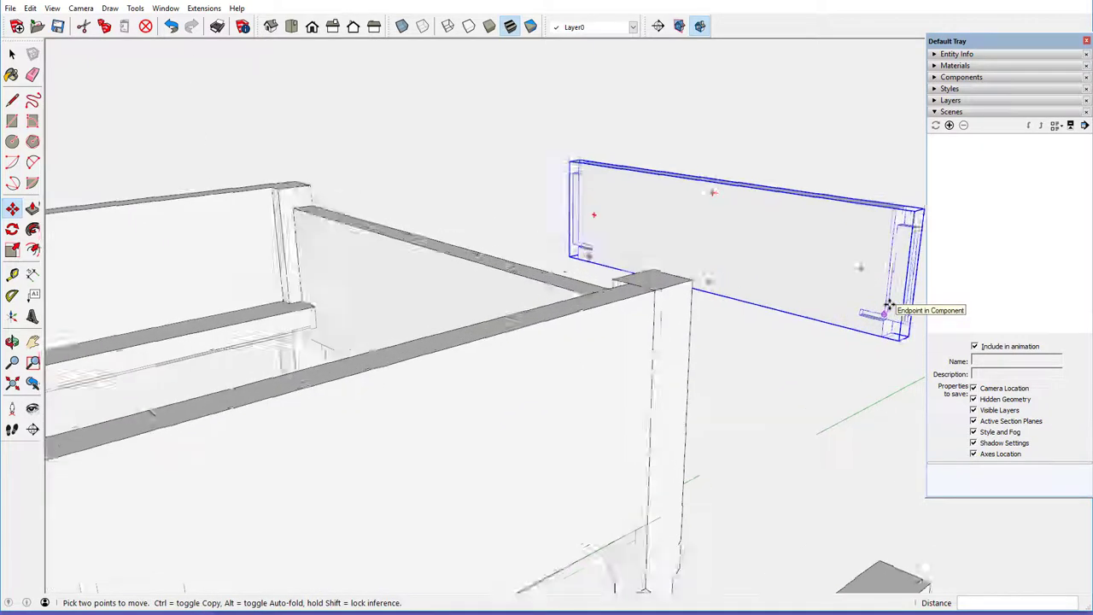
scroll(889, 306, up, 3)
scroll(871, 298, down, 4)
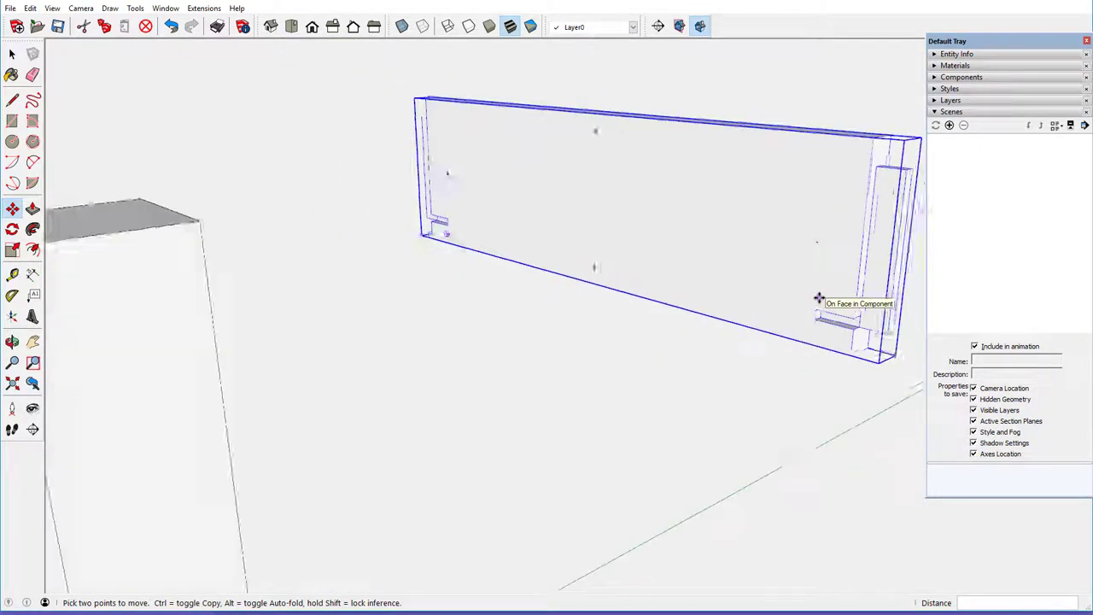
scroll(818, 298, down, 5)
right_click(751, 254)
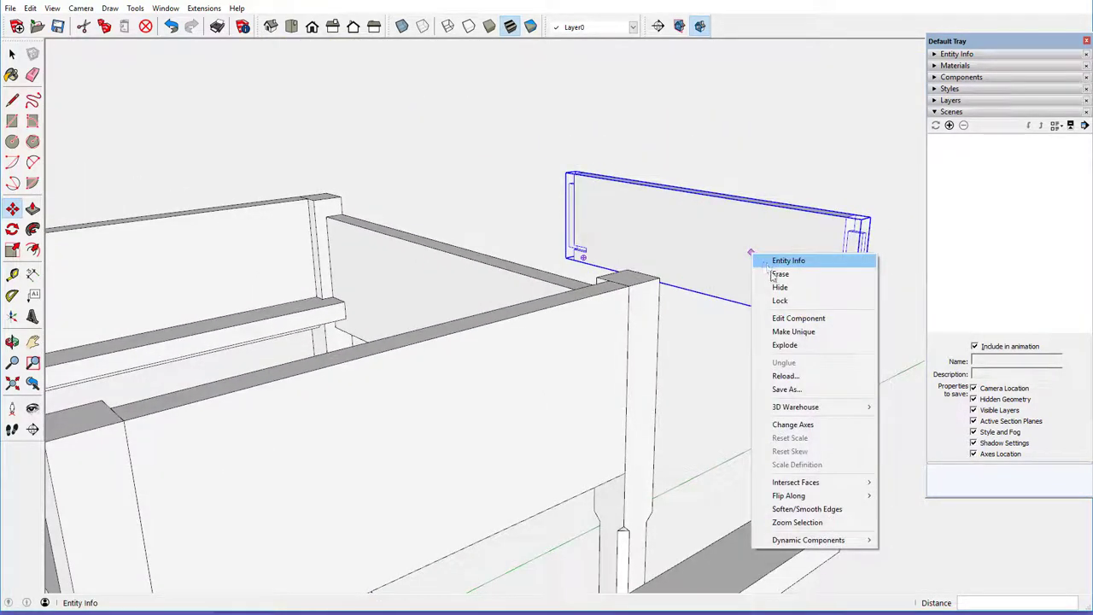
Erase the stray copy of the back panel
click(773, 274)
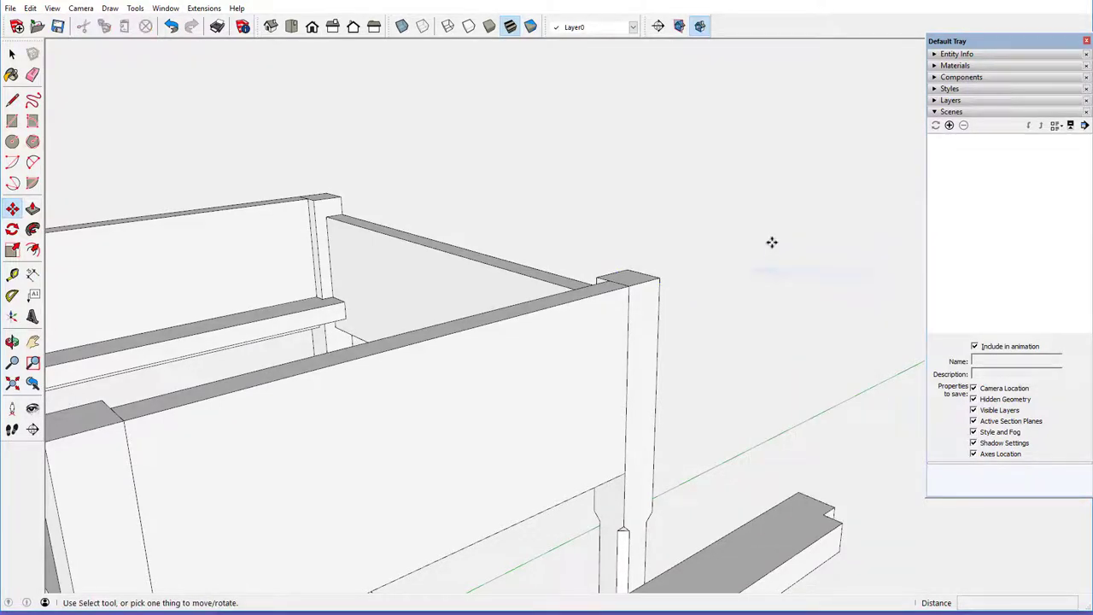
scroll(598, 315, down, 5)
middle_drag(486, 390, 739, 394)
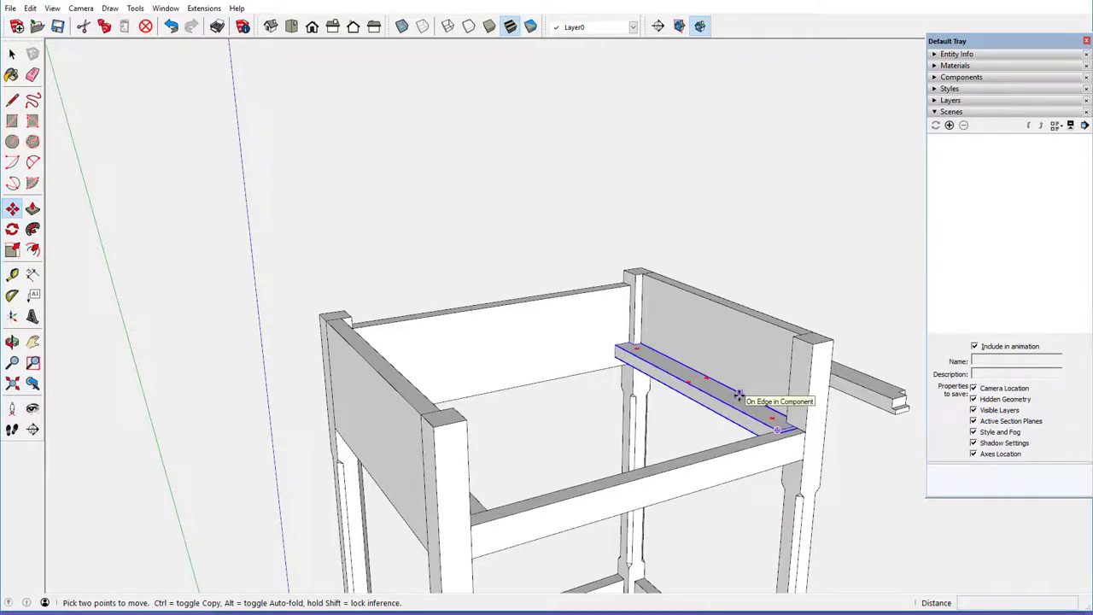
scroll(707, 314, up, 5)
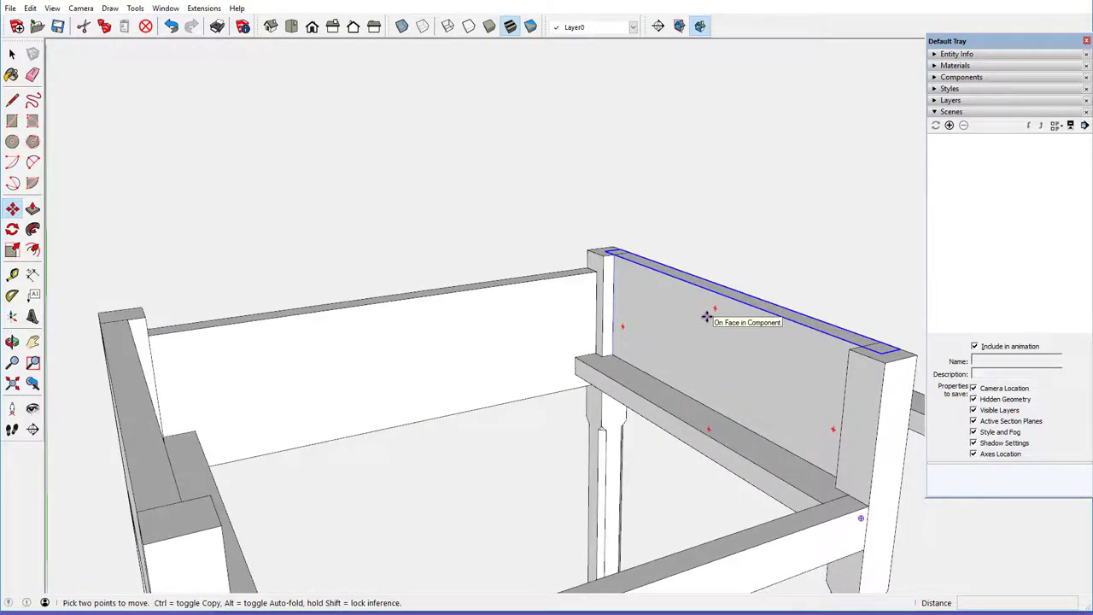
Draw an 11 1/16" line along the rail top where it meets the back panel
click(12, 100)
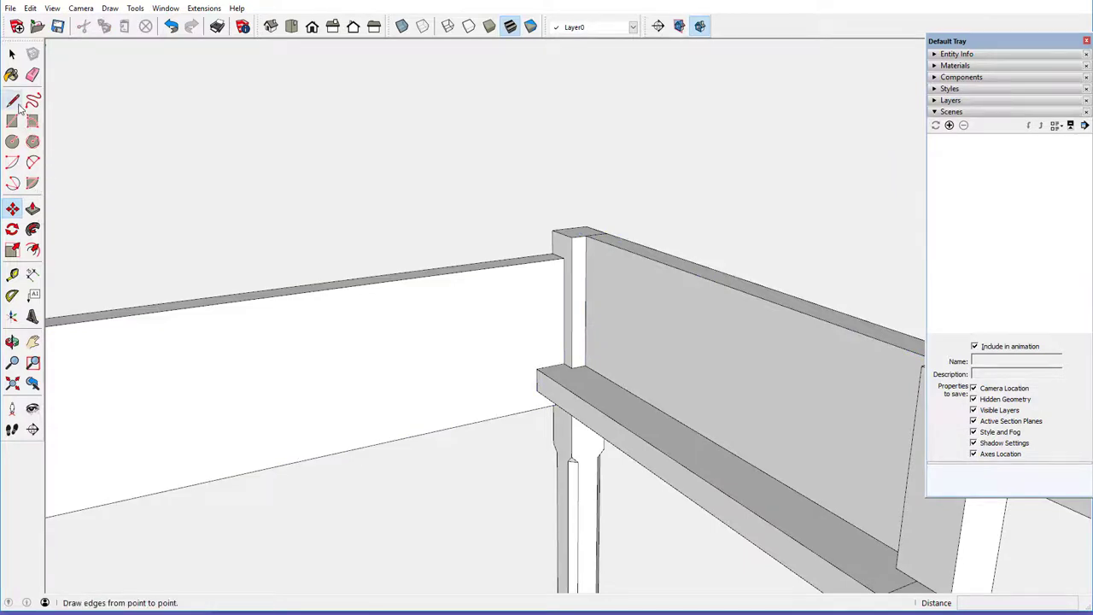
middle_drag(359, 355, 410, 361)
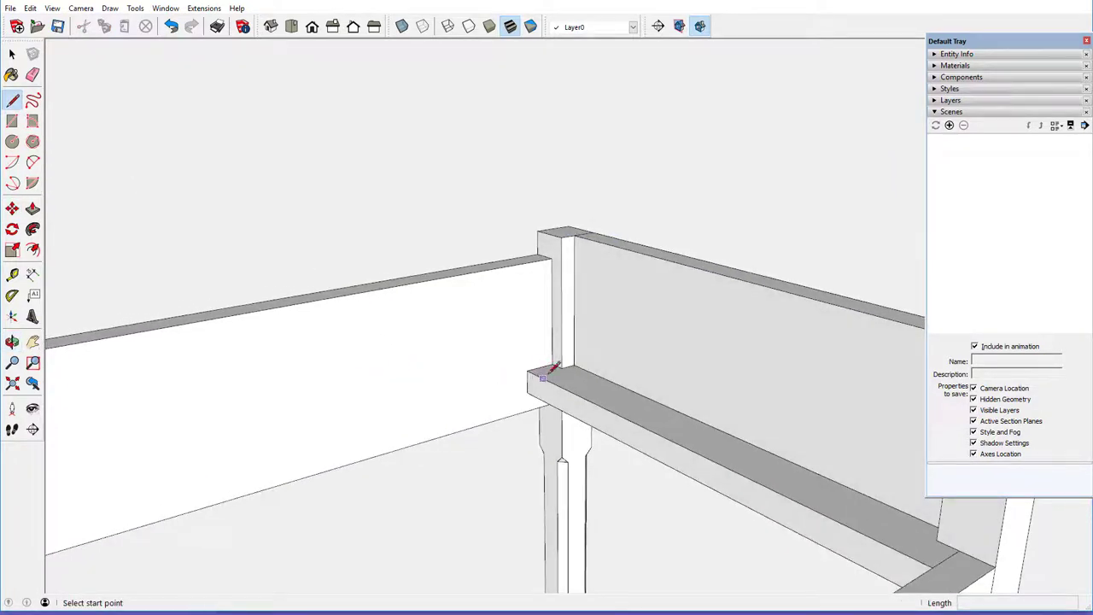
scroll(312, 373, down, 3)
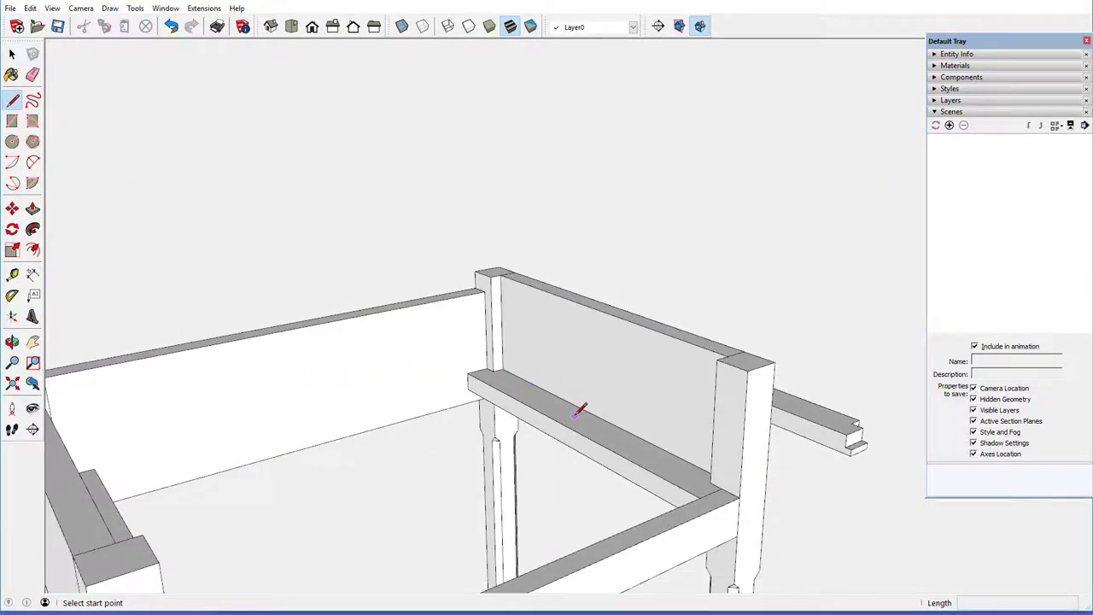
scroll(576, 408, up, 3)
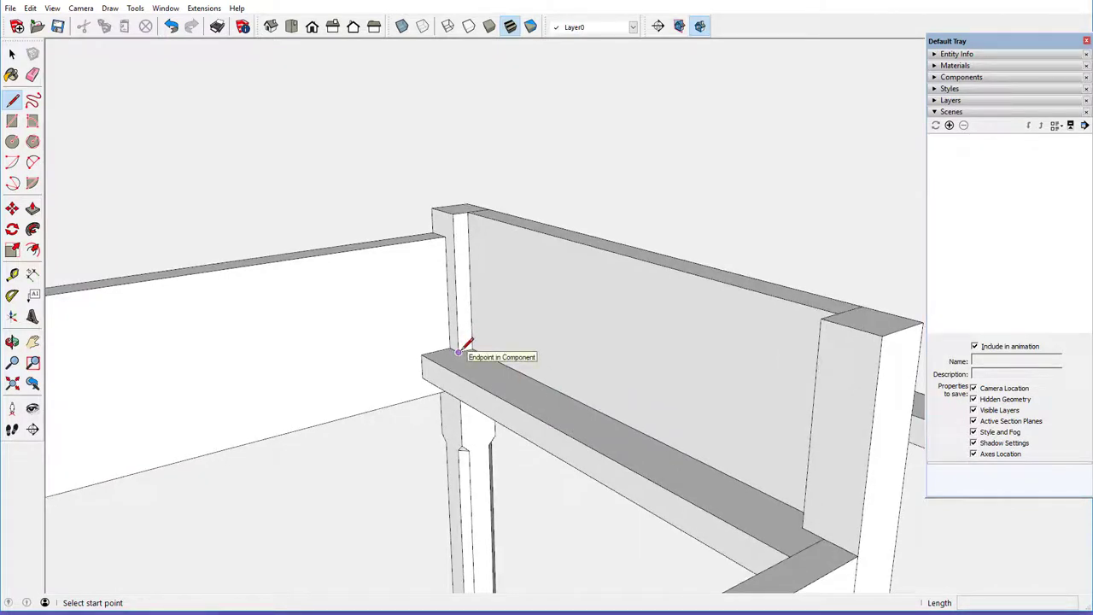
click(459, 351)
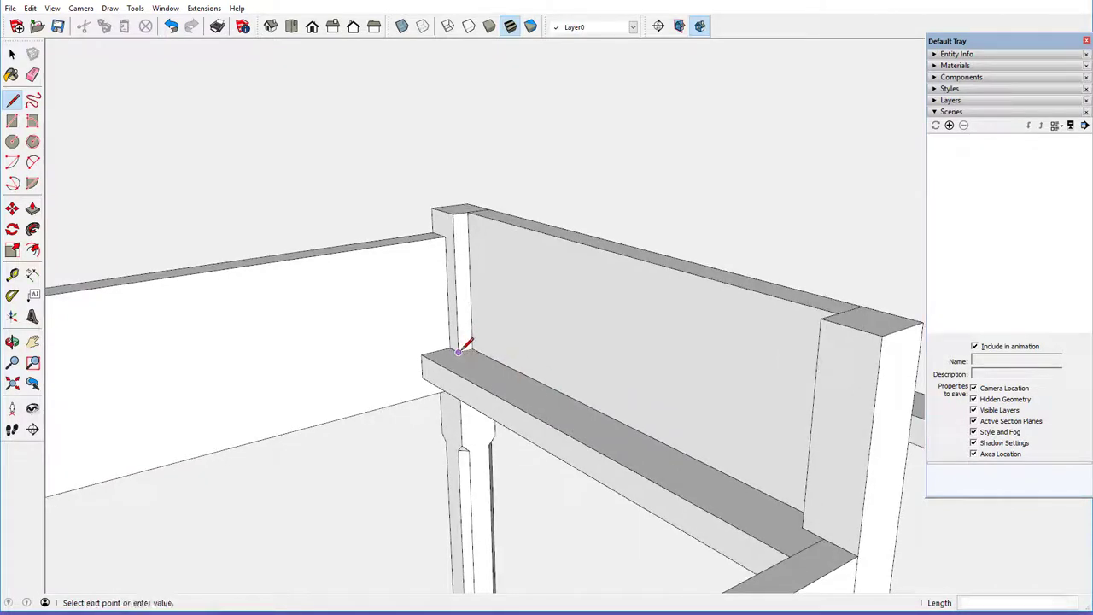
scroll(481, 356, down, 2)
middle_drag(481, 357, 763, 412)
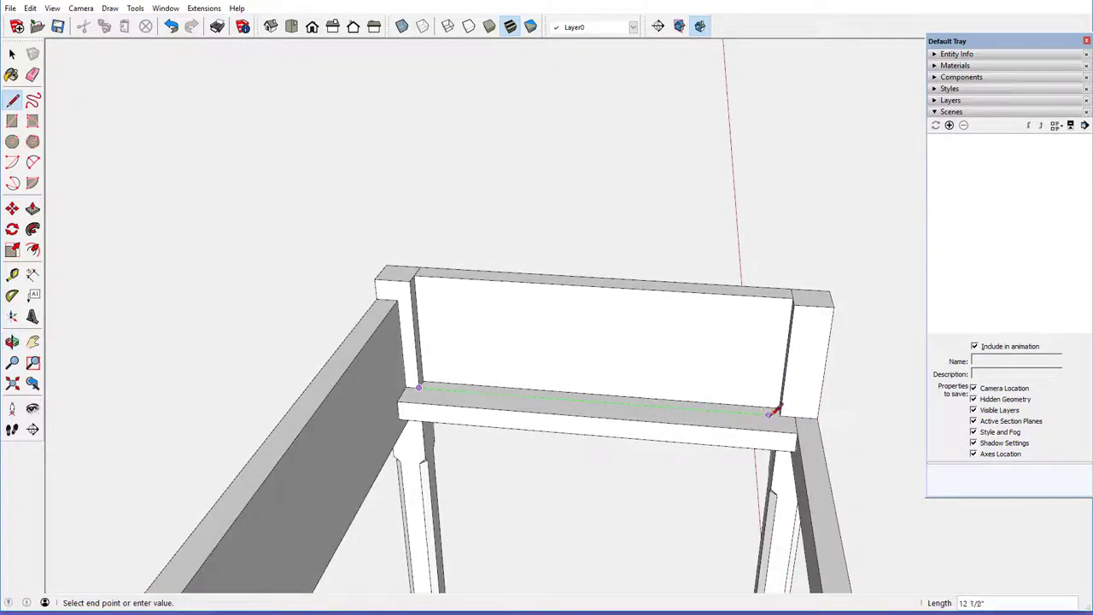
click(728, 410)
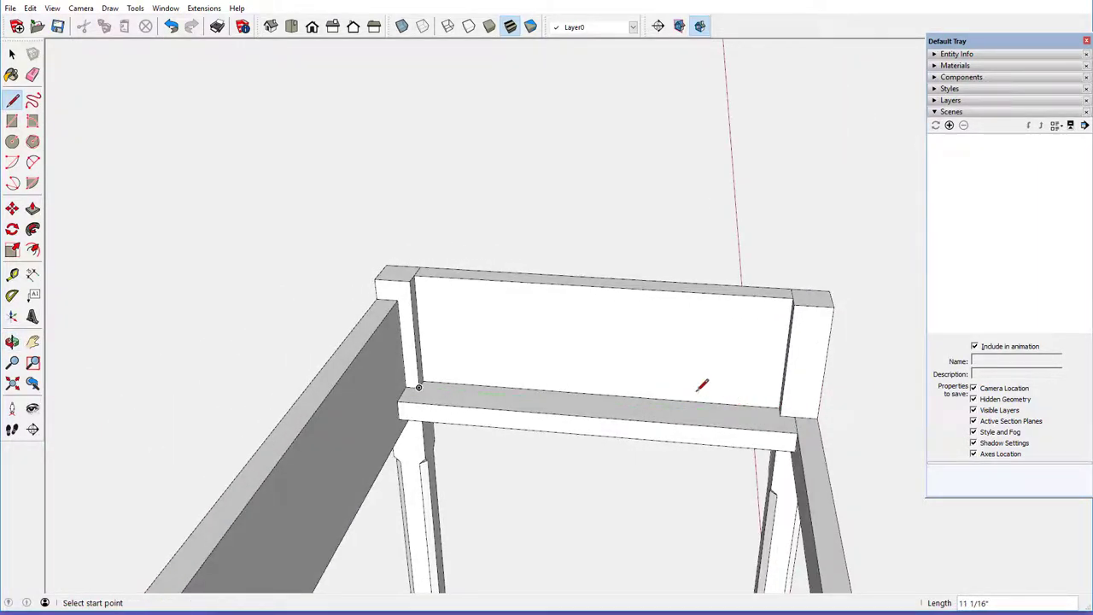
Draw a thin rectangle on the runner top from the panel base to the far corner
click(12, 121)
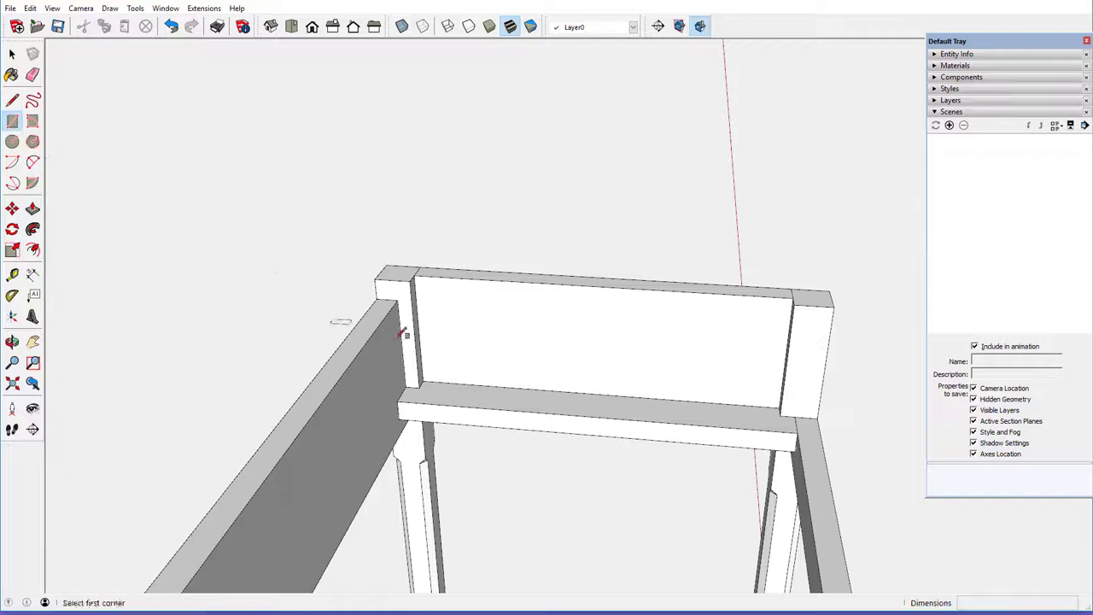
click(422, 380)
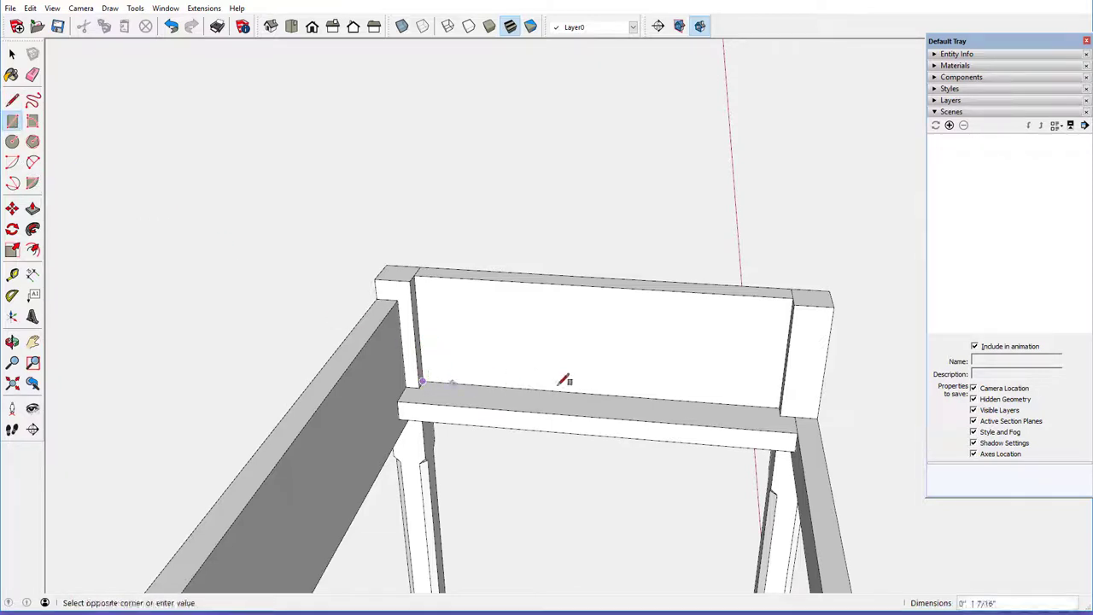
click(784, 412)
scroll(784, 411, up, 5)
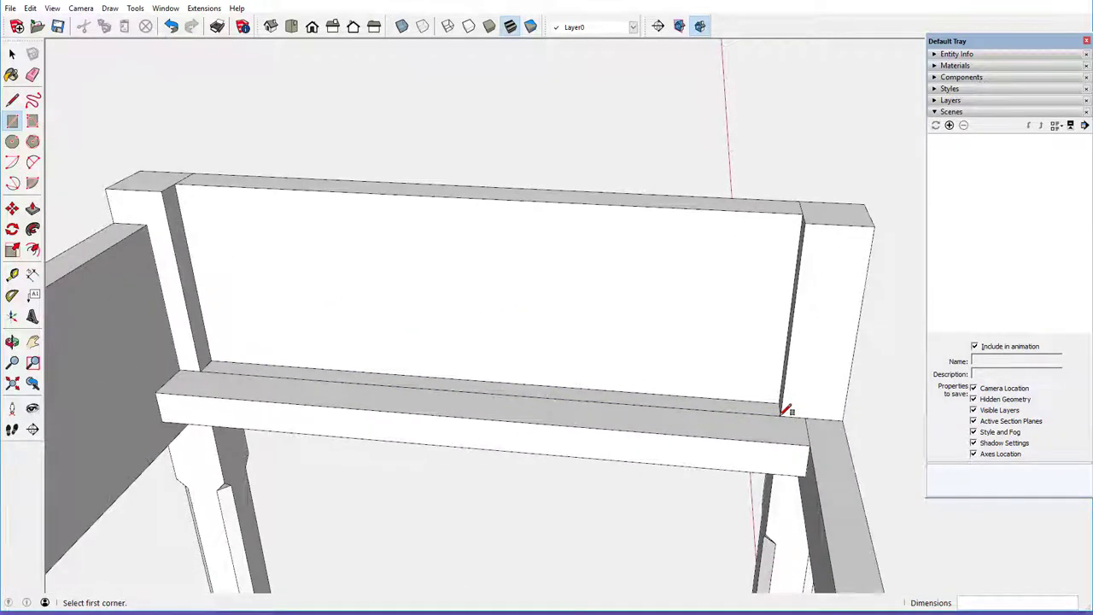
middle_drag(785, 404, 664, 434)
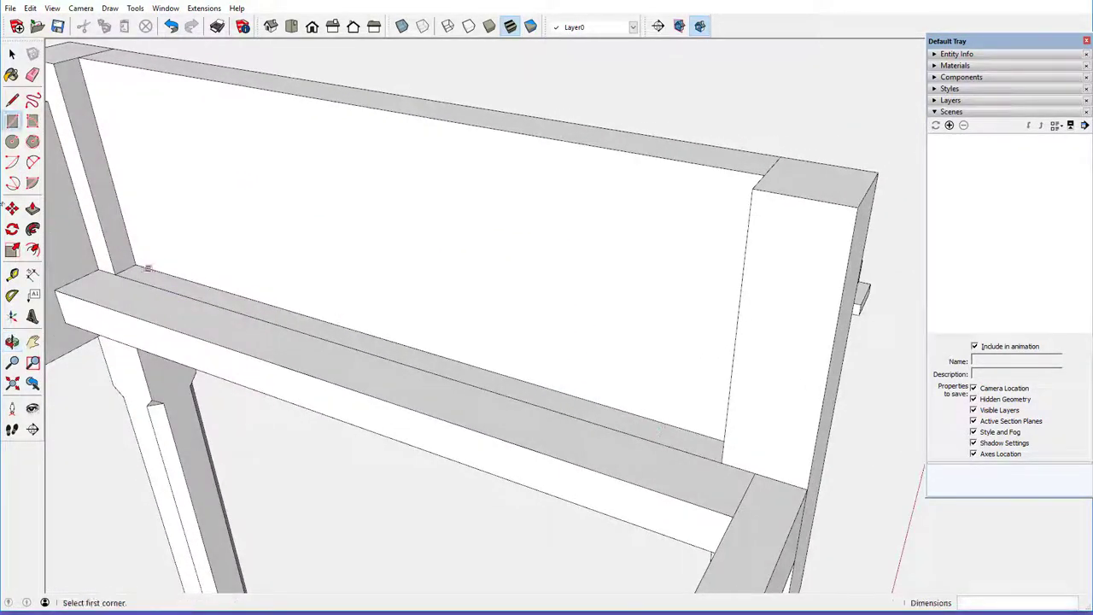
Select the thin strip and start making it a component named Spacer
key(space)
click(193, 297)
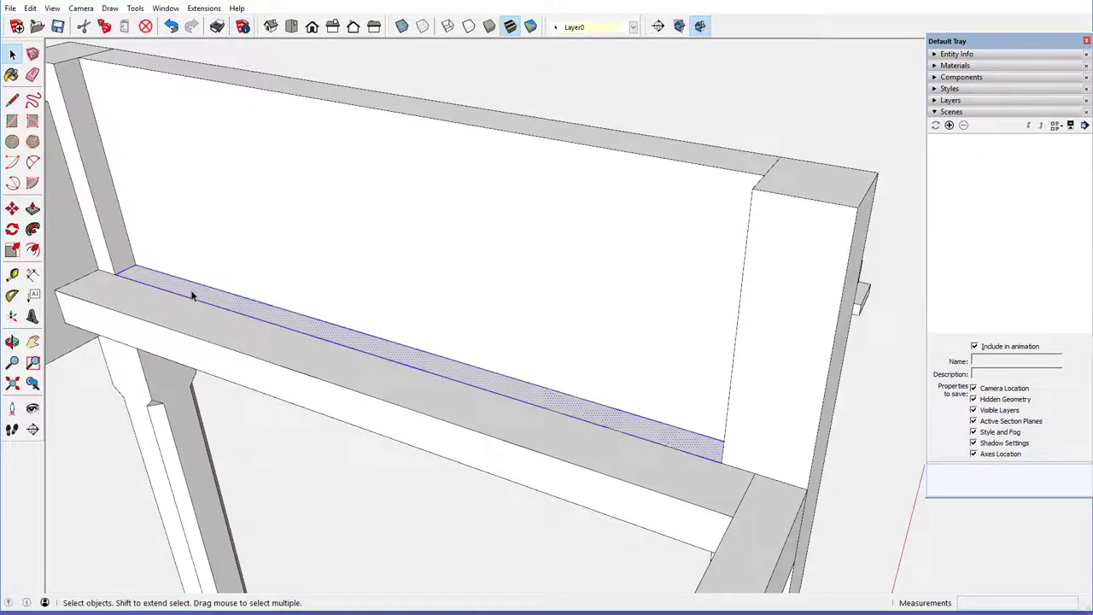
right_click(193, 296)
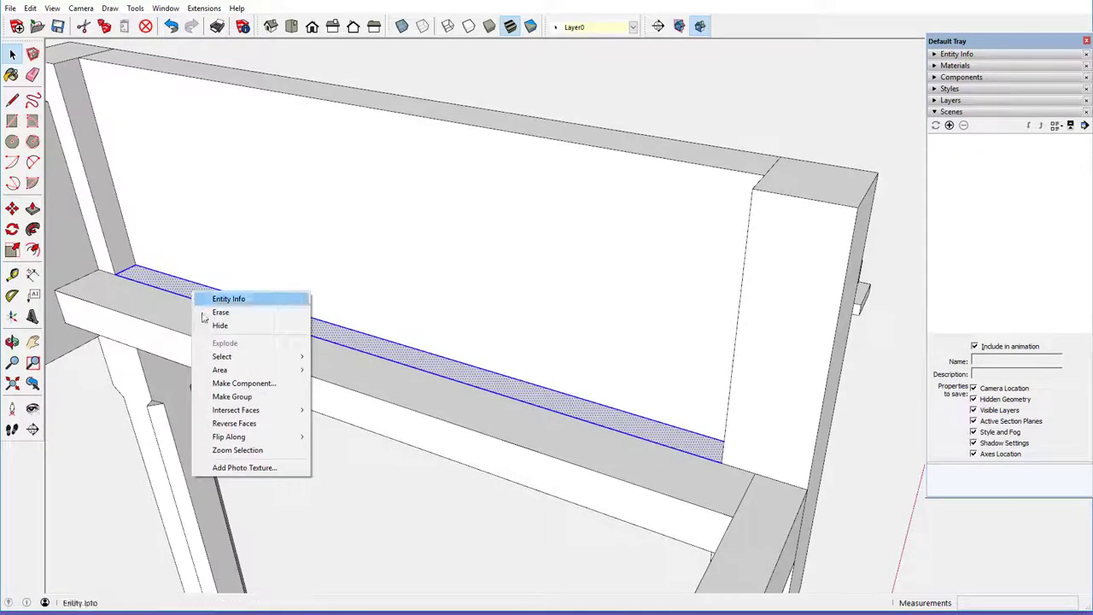
click(230, 383)
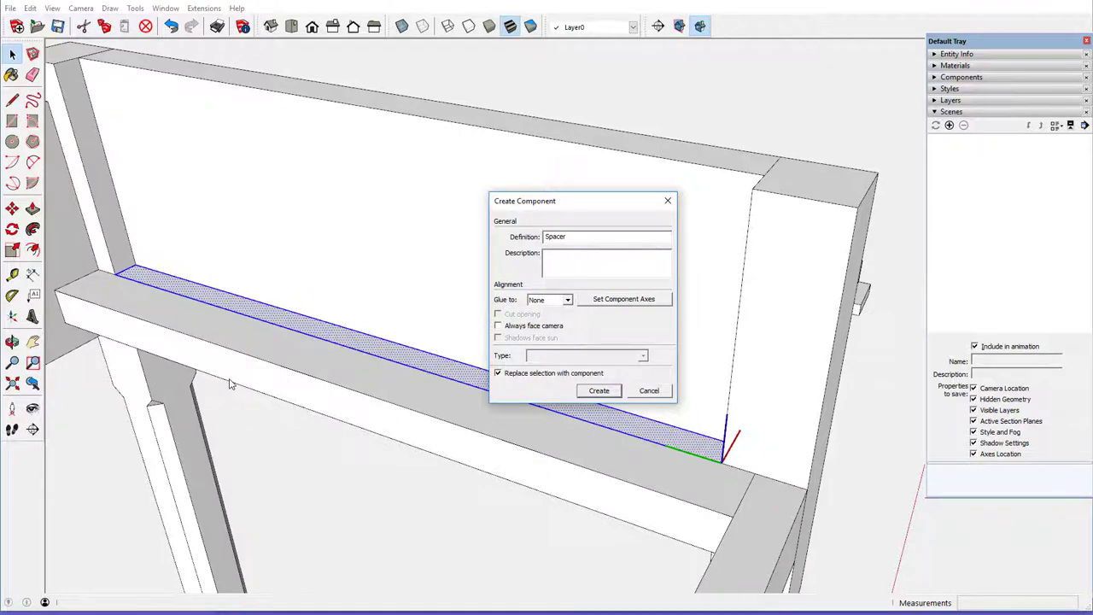
Create the Spacer component and pull its top face up 3/4" inside the component
key(Return)
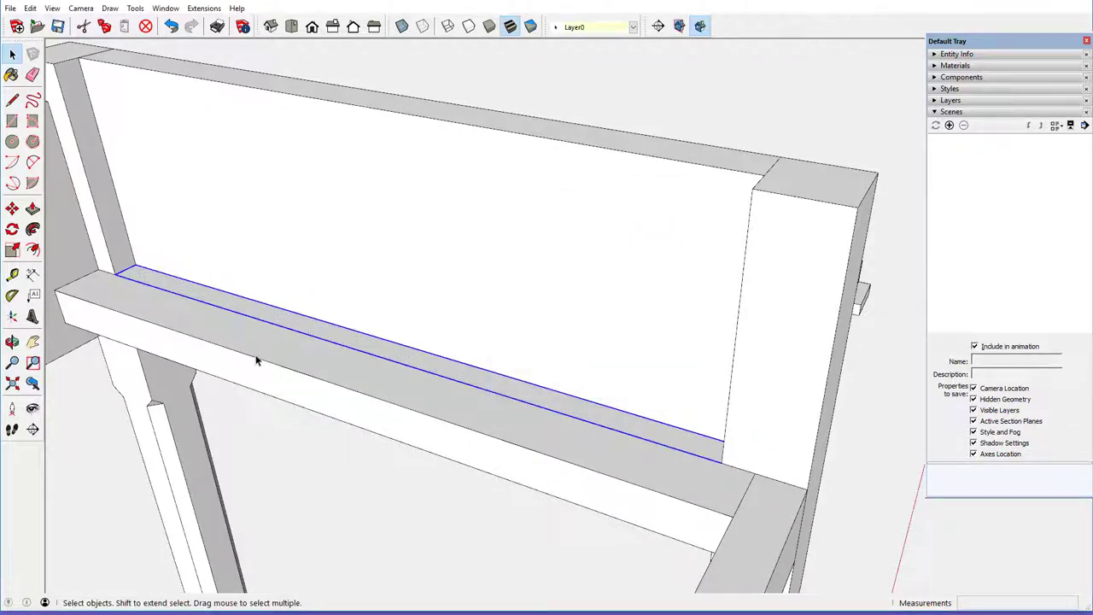
right_click(281, 318)
click(342, 378)
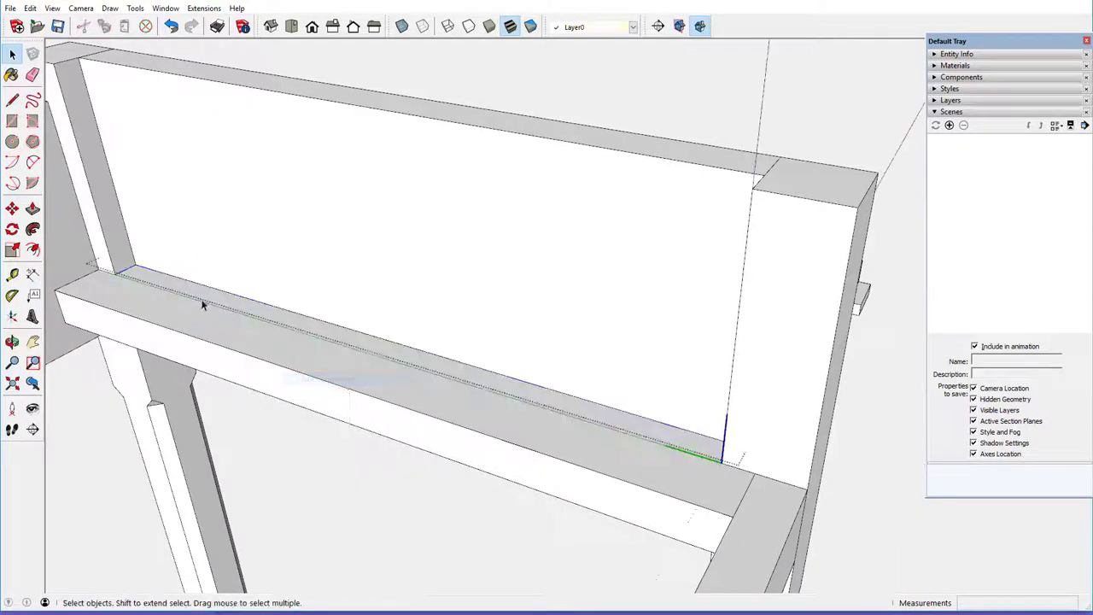
click(33, 208)
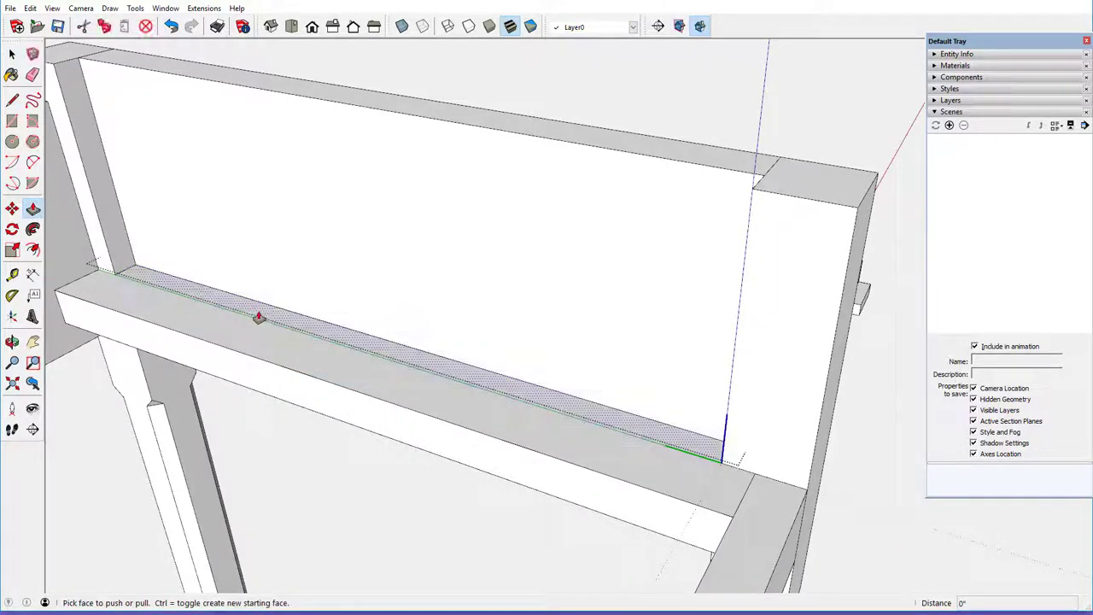
drag(258, 317, 256, 298)
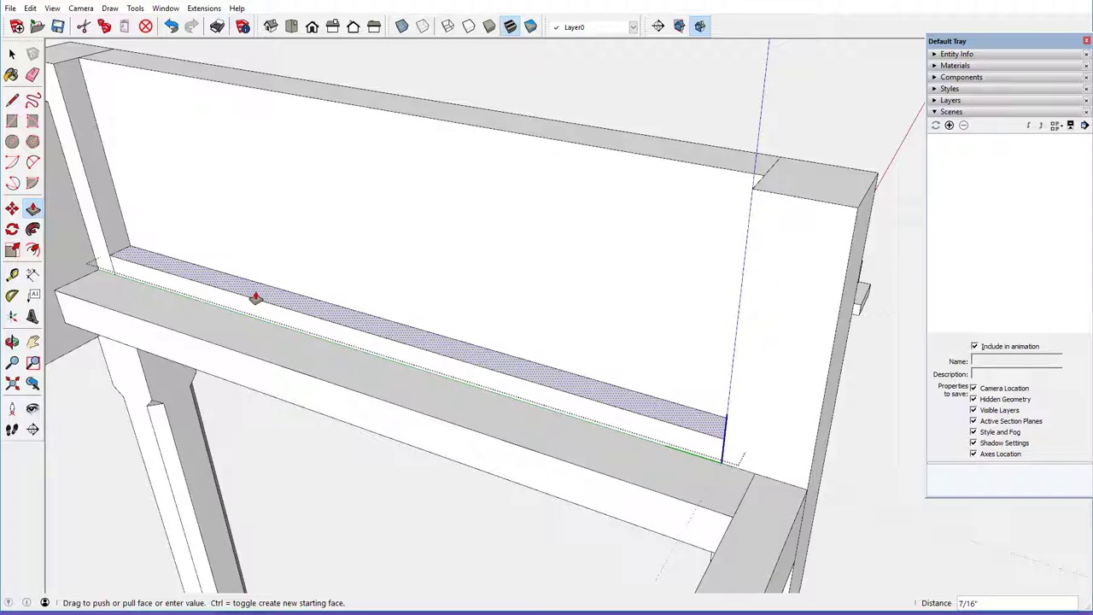
key(Return)
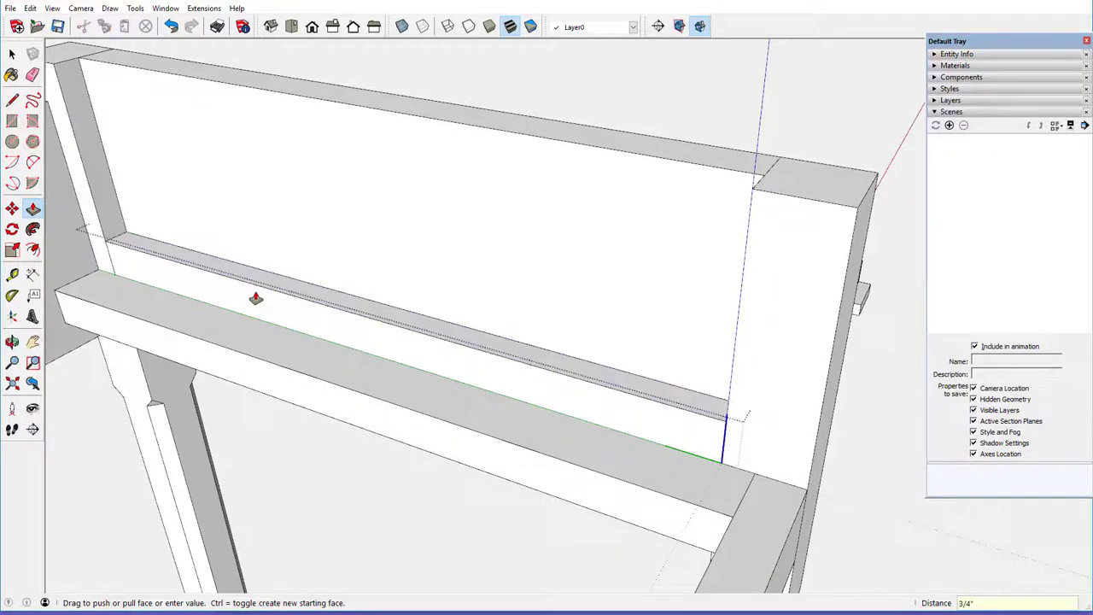
middle_drag(257, 298, 276, 268)
right_click(390, 100)
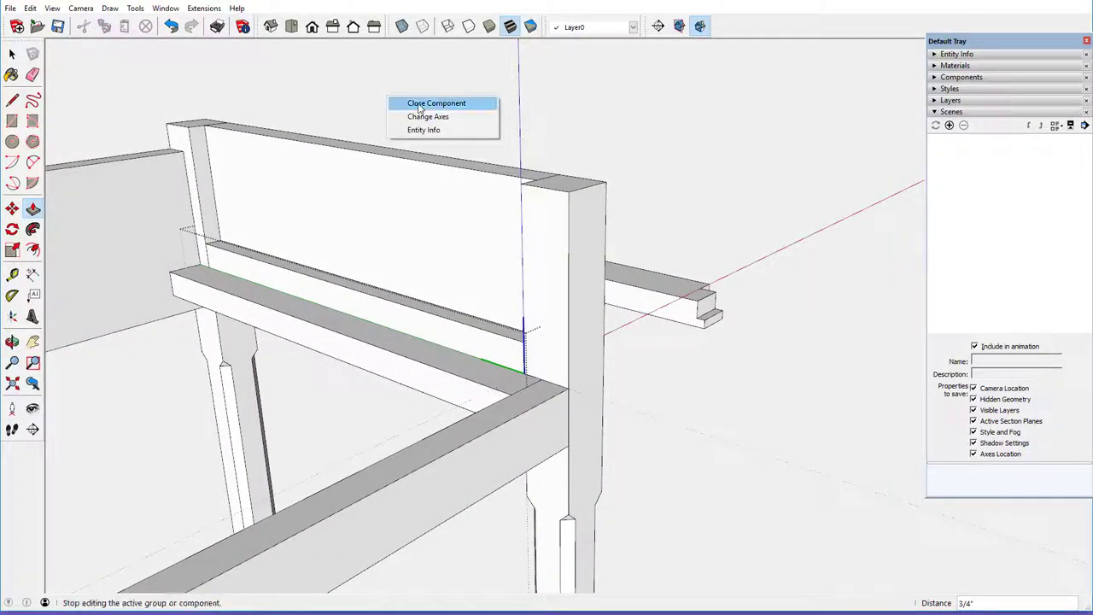
Close the spacer, copy it to the left post, and flip the copy along red
click(436, 102)
middle_drag(552, 244, 385, 283)
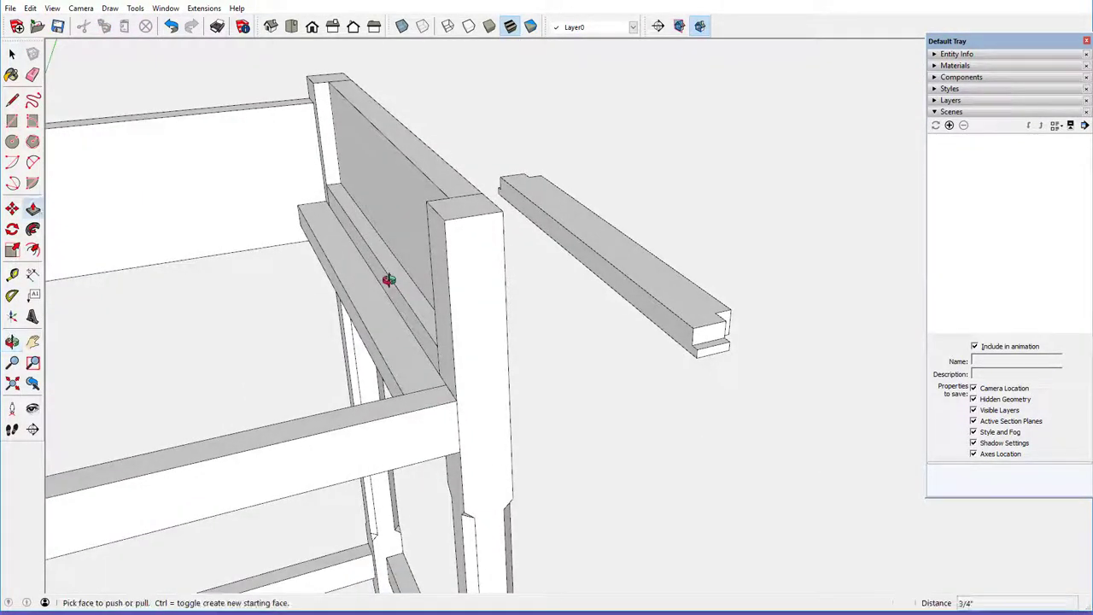
click(12, 208)
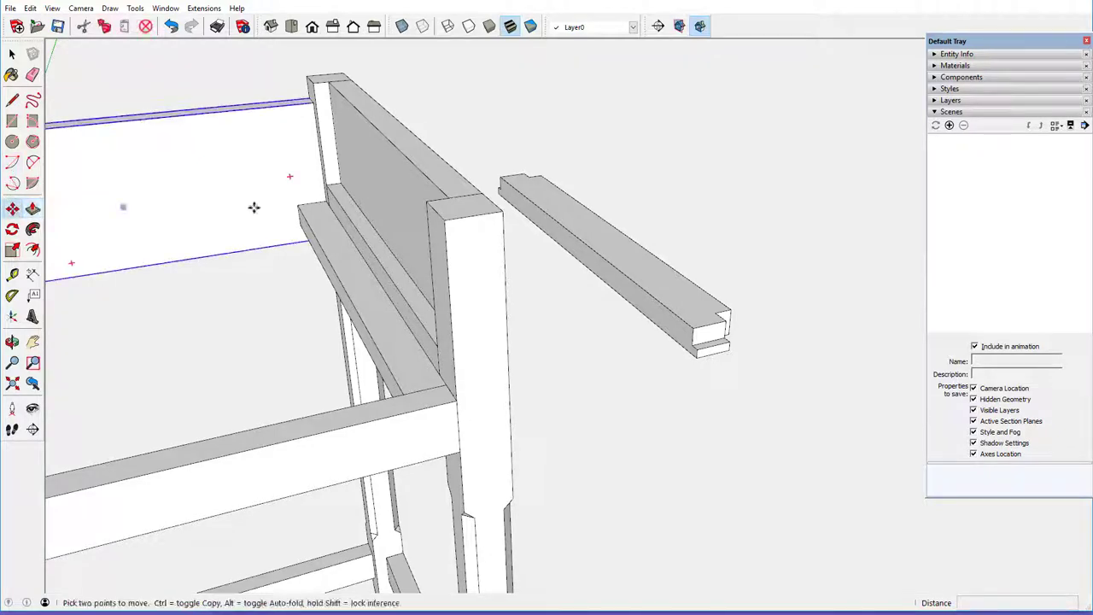
scroll(483, 247, down, 4)
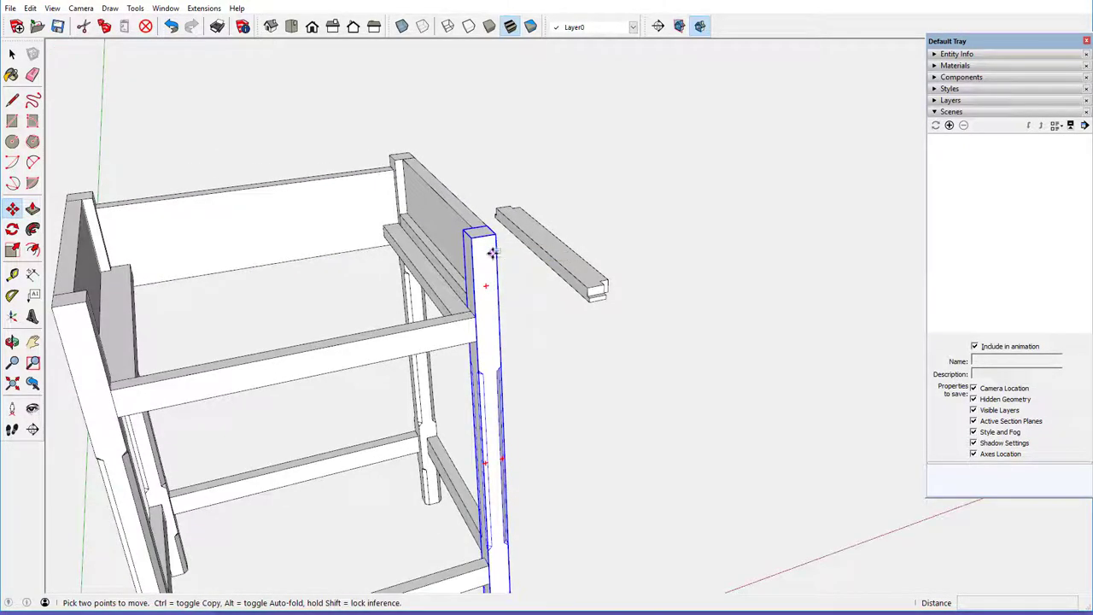
mouse_move(487, 239)
middle_down()
mouse_move(443, 259)
mouse_move(437, 249)
middle_up()
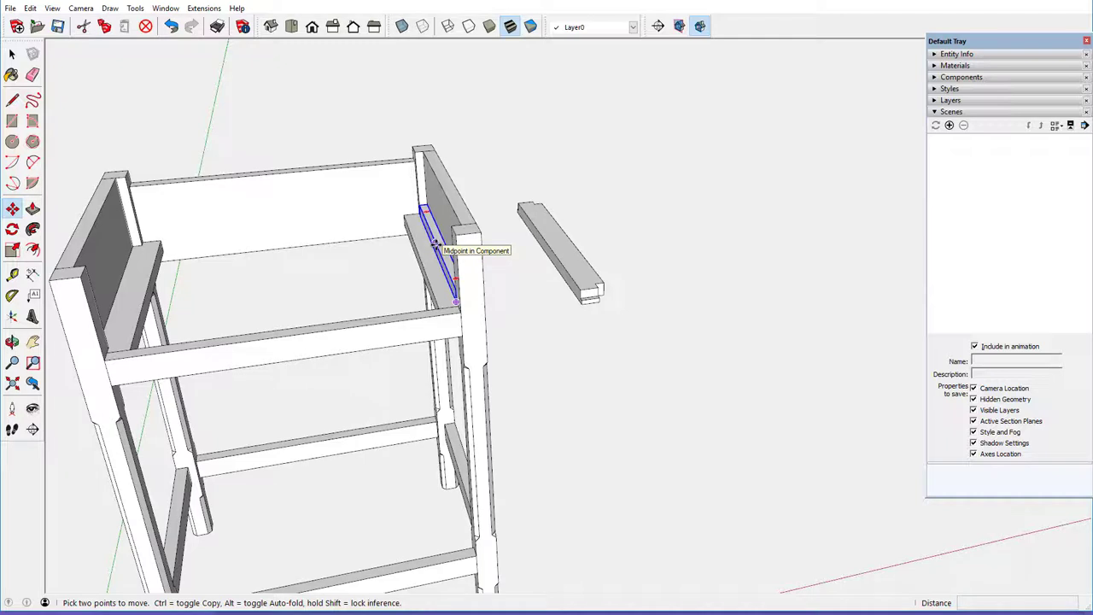
click(435, 246)
key(ctrl)
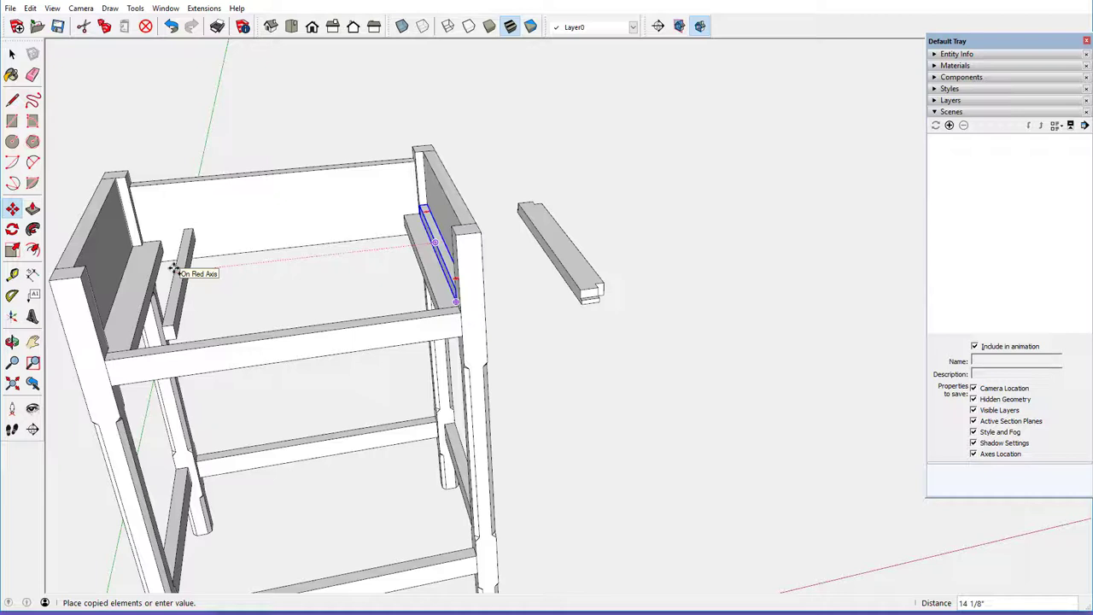
click(173, 269)
right_click(175, 270)
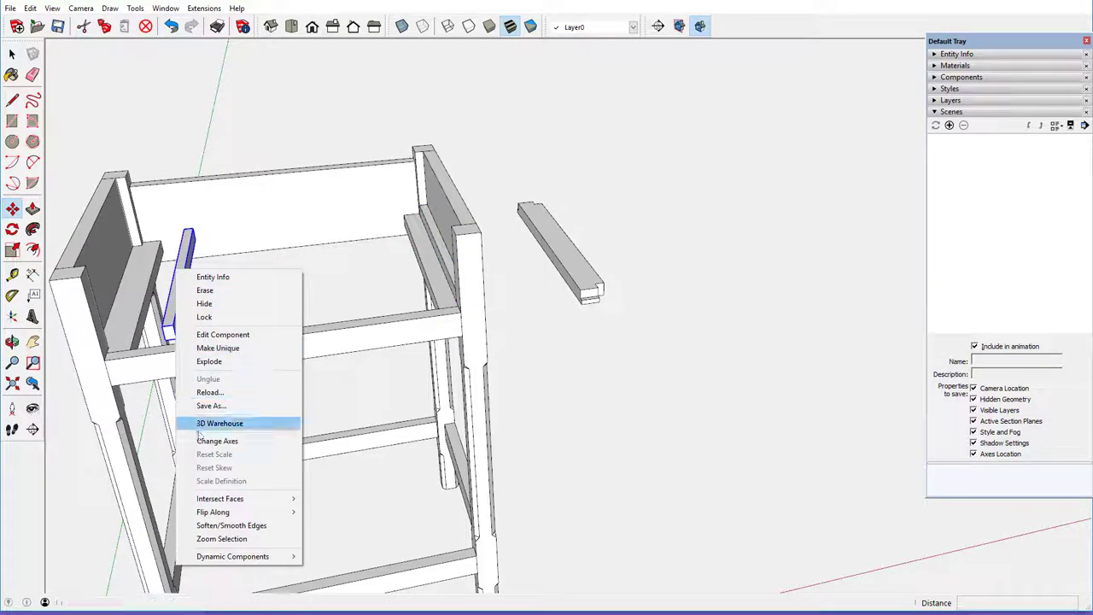
click(350, 511)
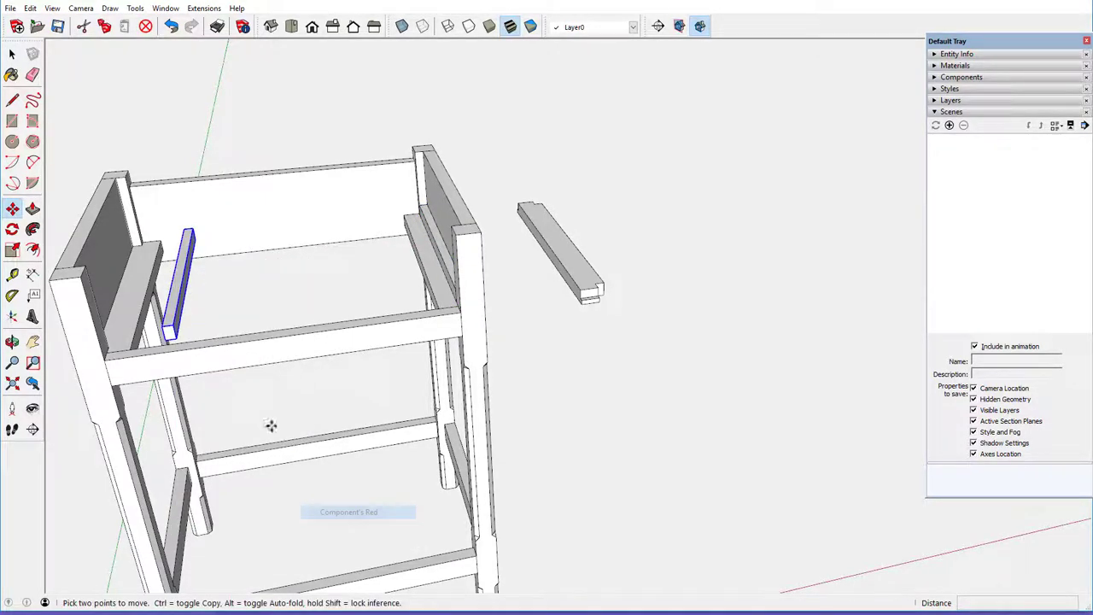
Move the flipped spacer copy snug against the left side panel
scroll(188, 248, up, 4)
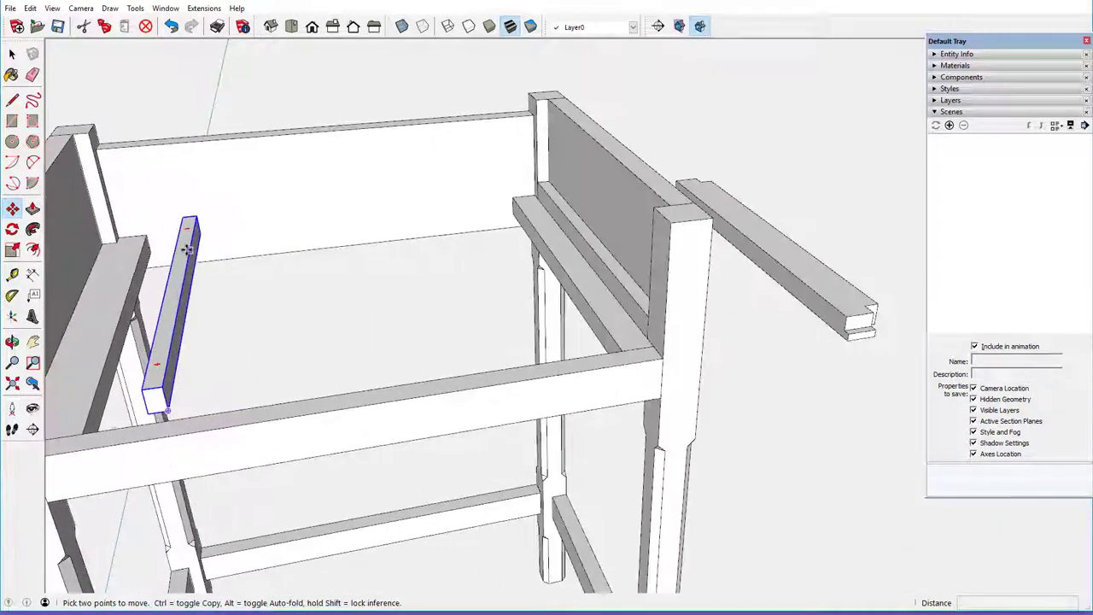
scroll(186, 246, up, 3)
key(o)
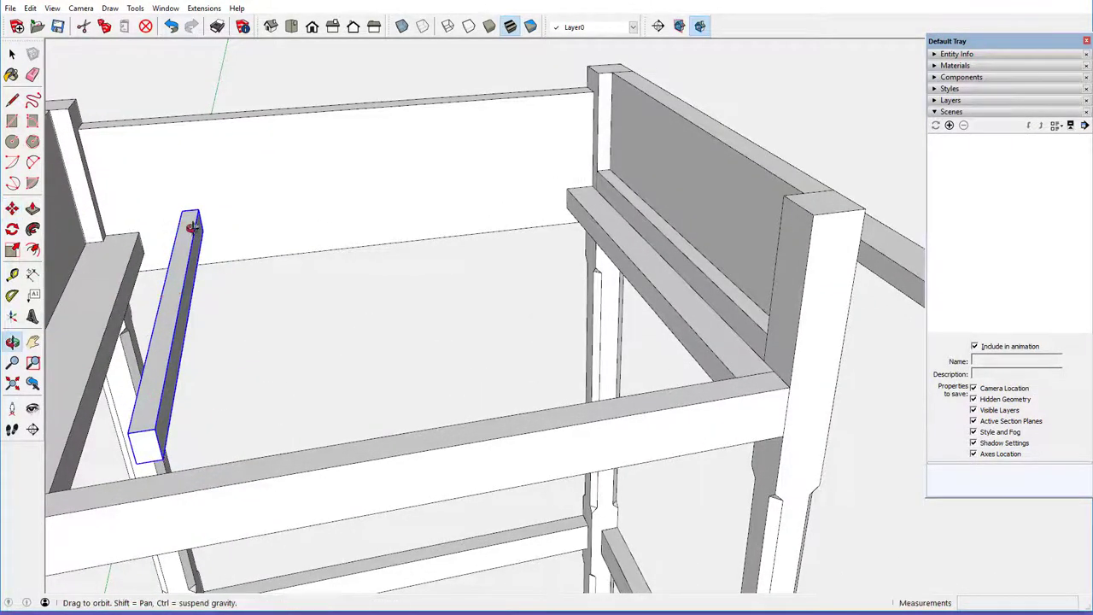
drag(192, 227, 238, 217)
key(m)
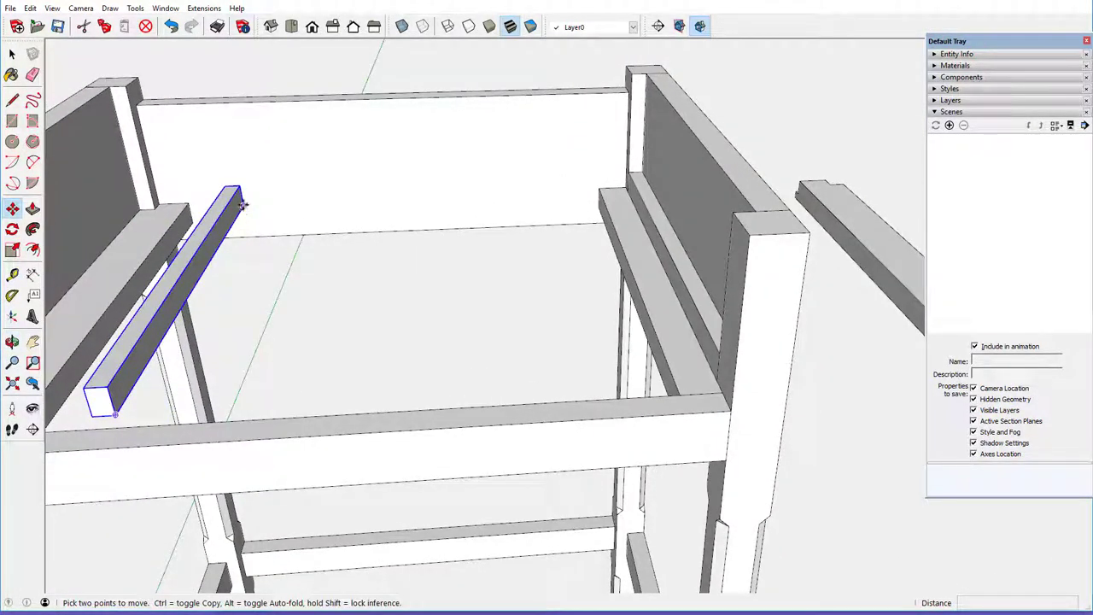
click(226, 185)
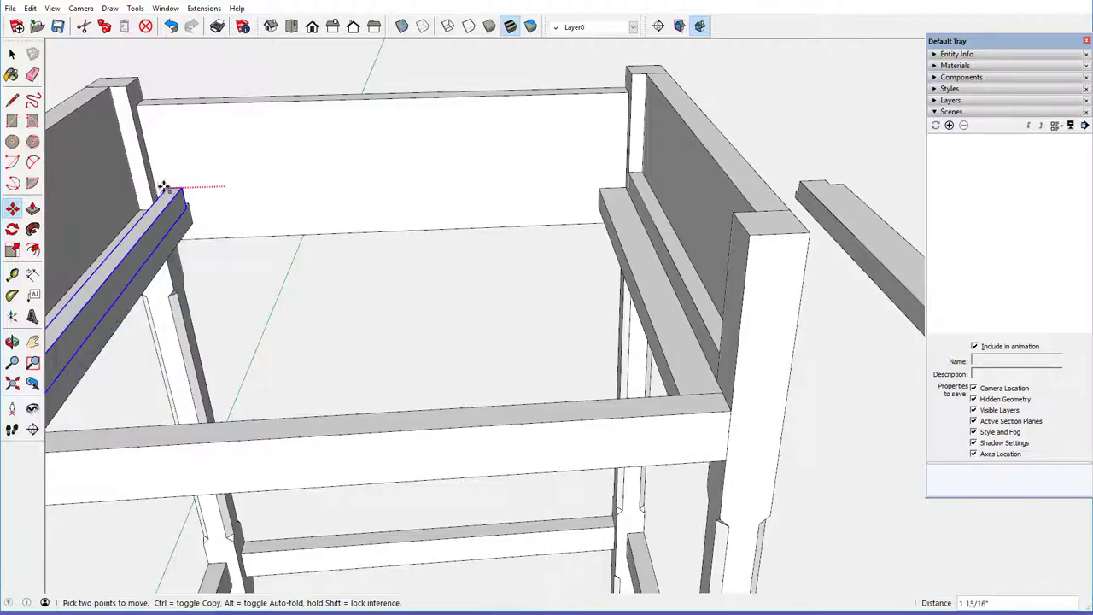
click(96, 157)
middle_drag(282, 165, 200, 157)
click(12, 208)
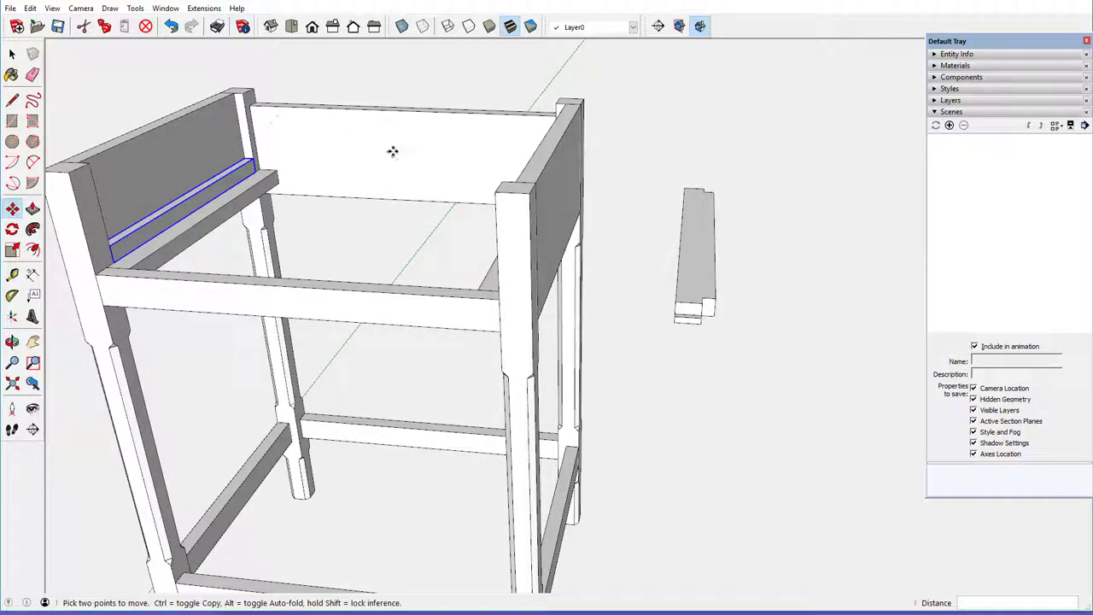
middle_drag(542, 180, 649, 273)
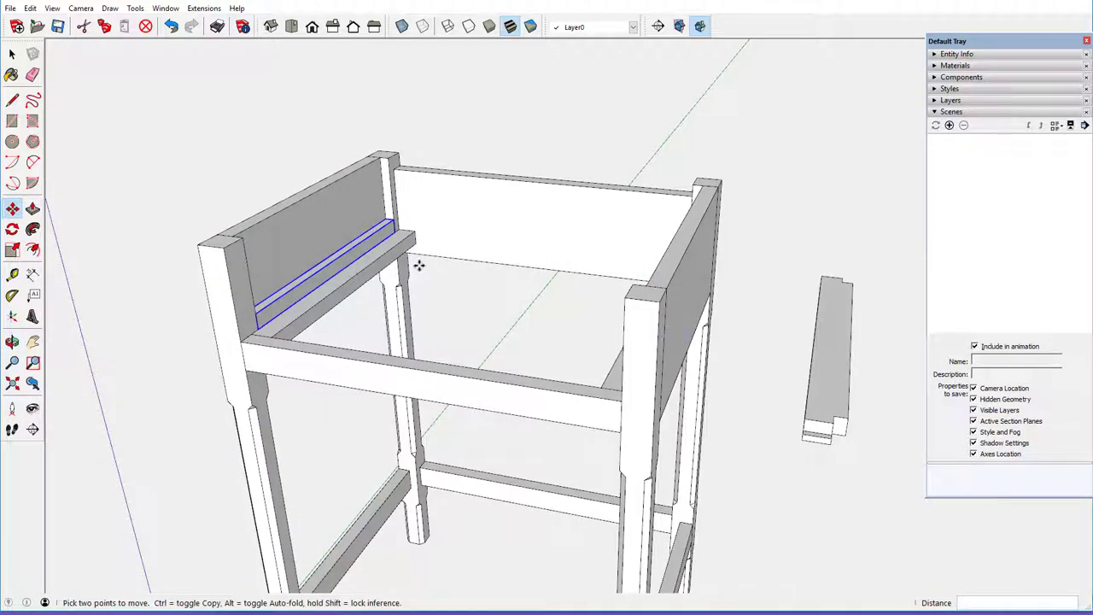
mouse_move(418, 266)
middle_down()
mouse_move(399, 255)
mouse_move(410, 258)
middle_up()
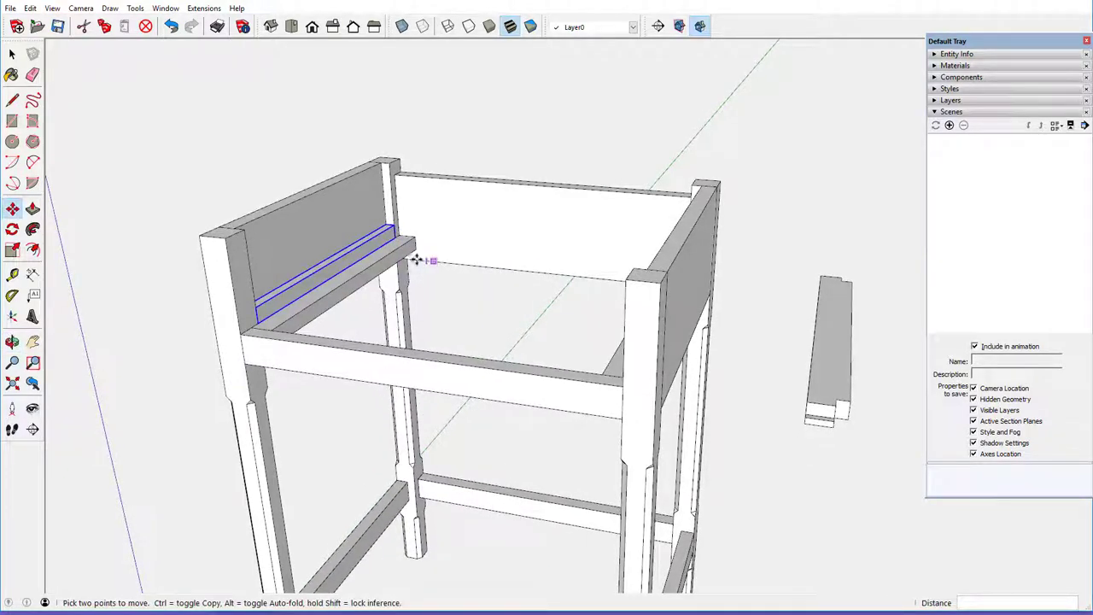
middle_drag(611, 359, 541, 339)
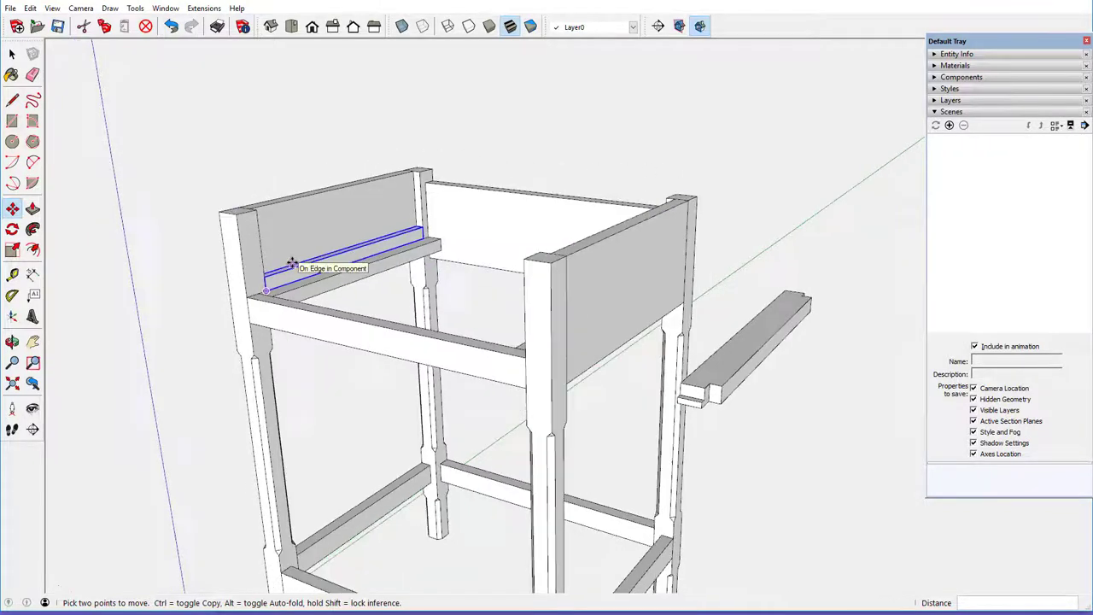
scroll(291, 263, down, 2)
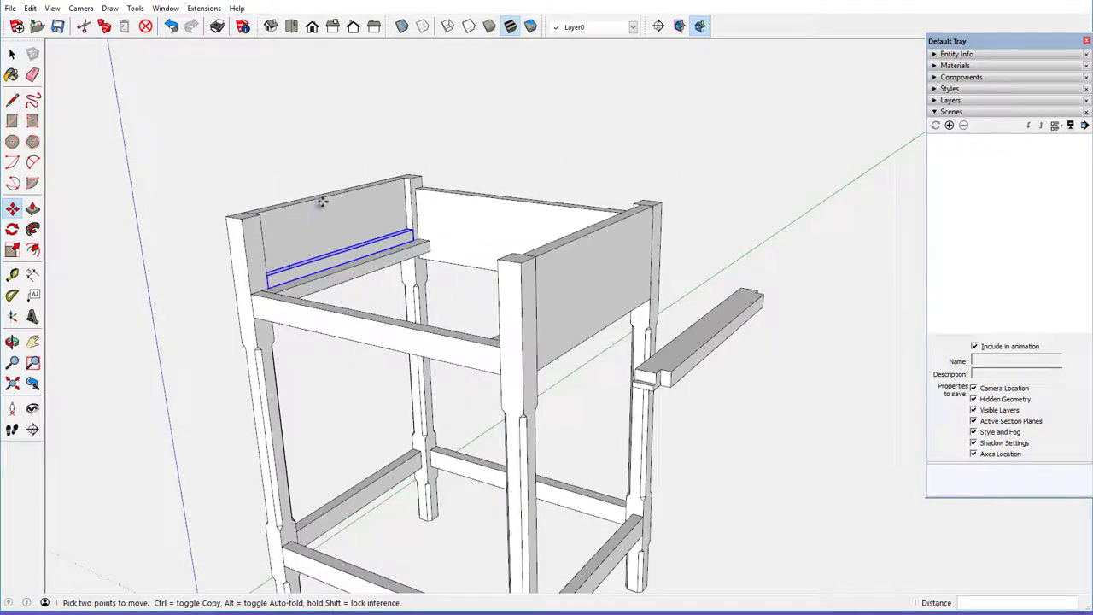
scroll(325, 196, down, 1)
scroll(336, 190, down, 1)
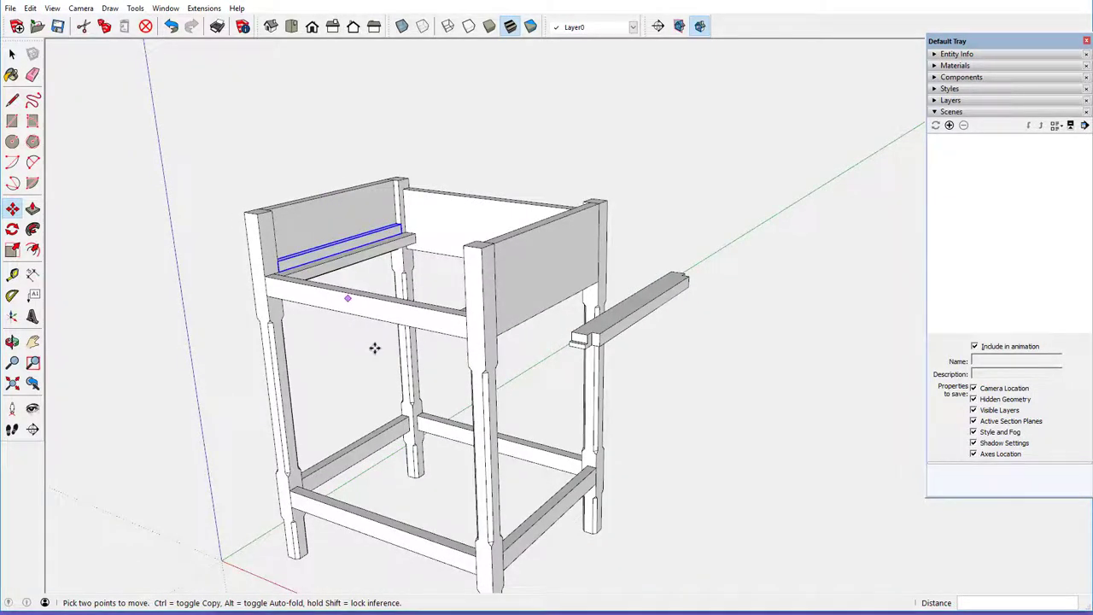
scroll(426, 551, up, 2)
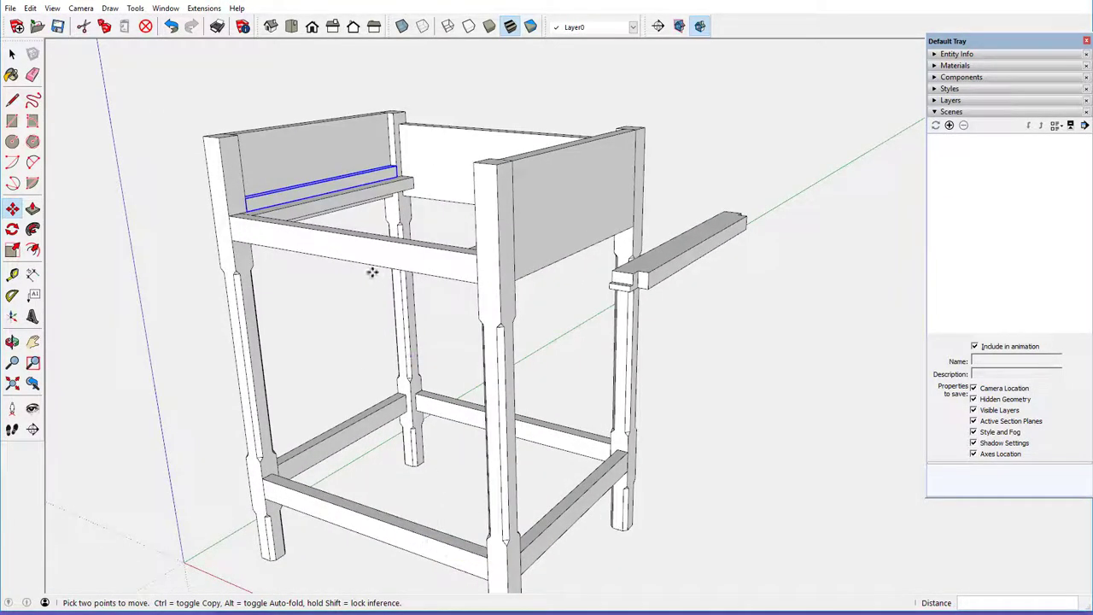
middle_drag(363, 268, 390, 273)
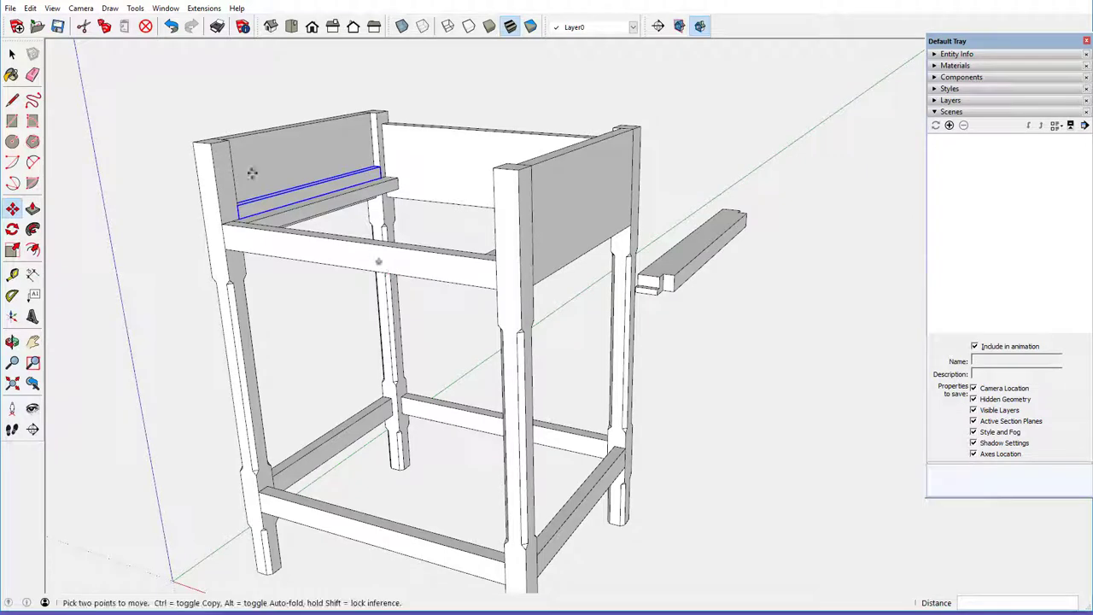